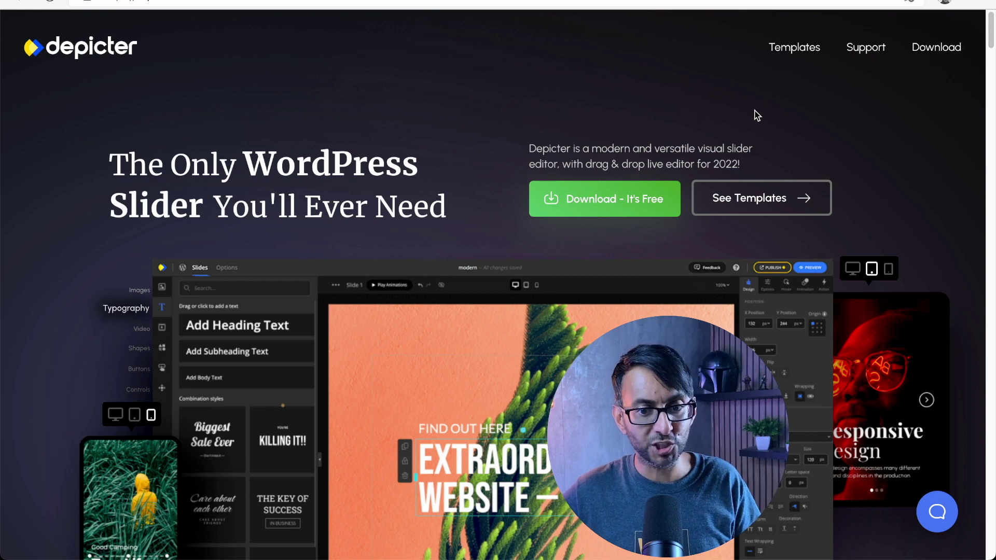
Scroll down the Templates page and open the Adventurer template's demo page.
scroll(768, 68, down, 1)
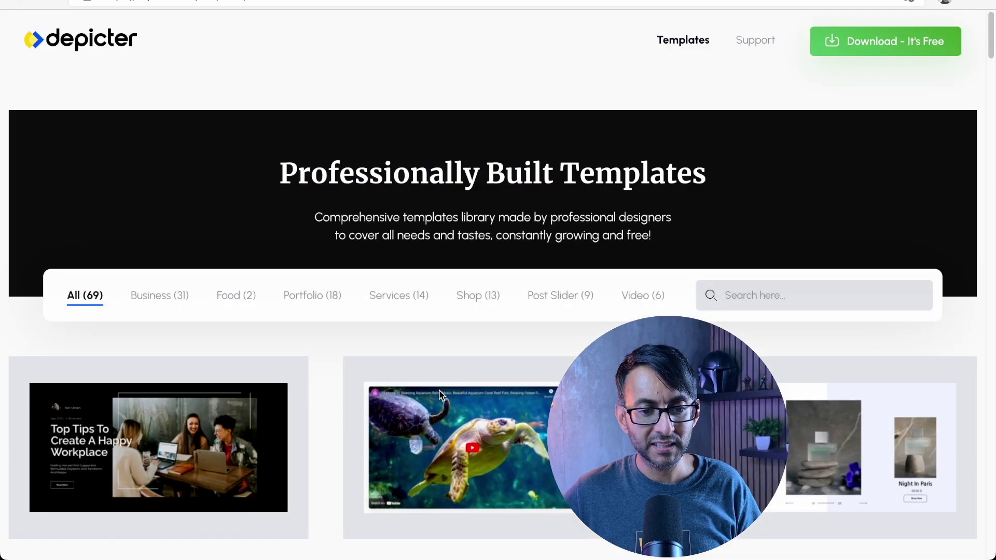
scroll(402, 441, down, 10)
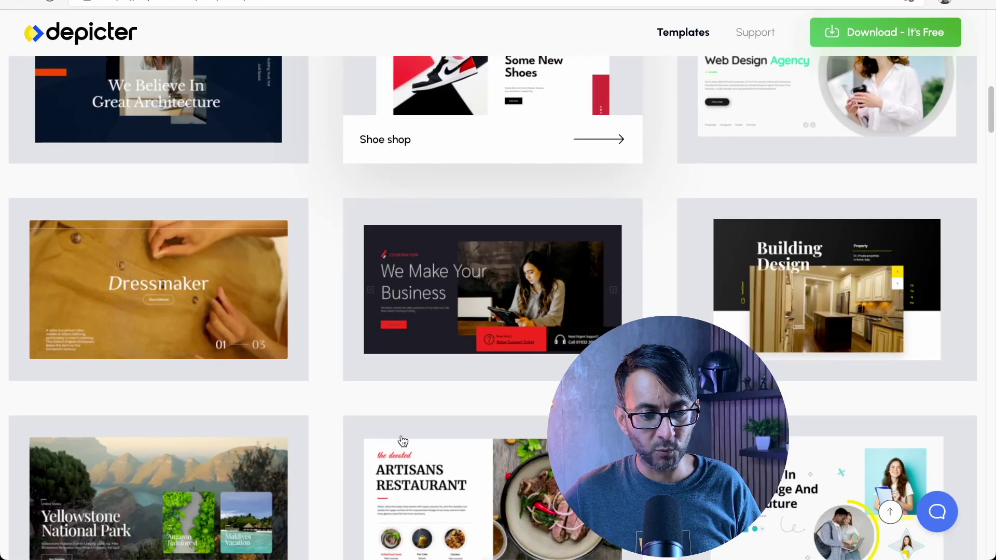
scroll(403, 441, down, 5)
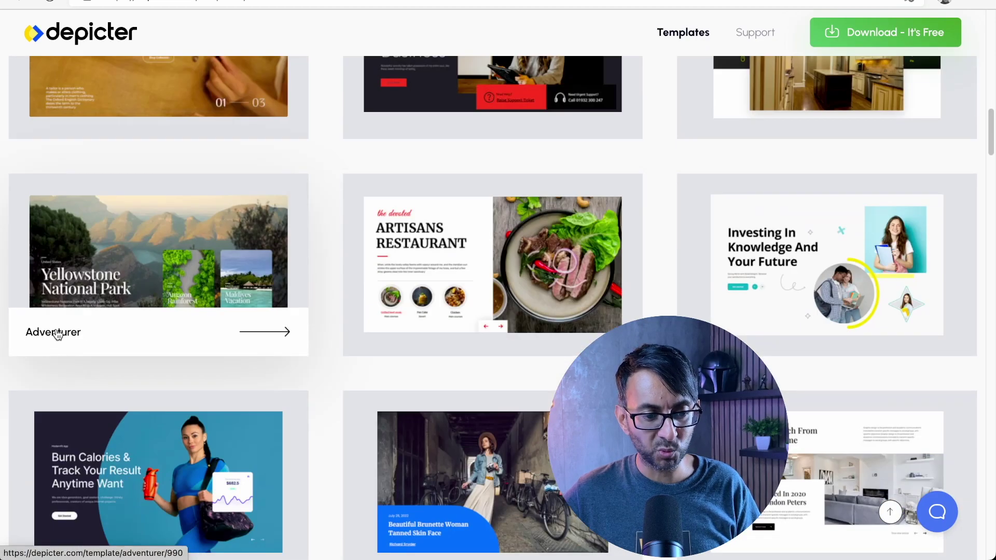
click(143, 282)
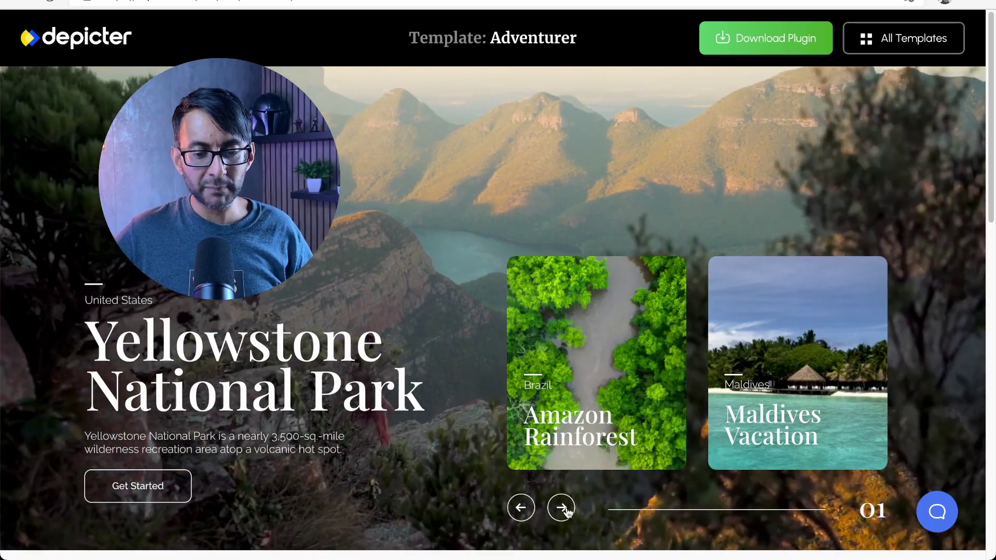
Advance the Adventurer demo to the Amazon Rainforest and Maldives slides, then return to the homepage top.
click(562, 509)
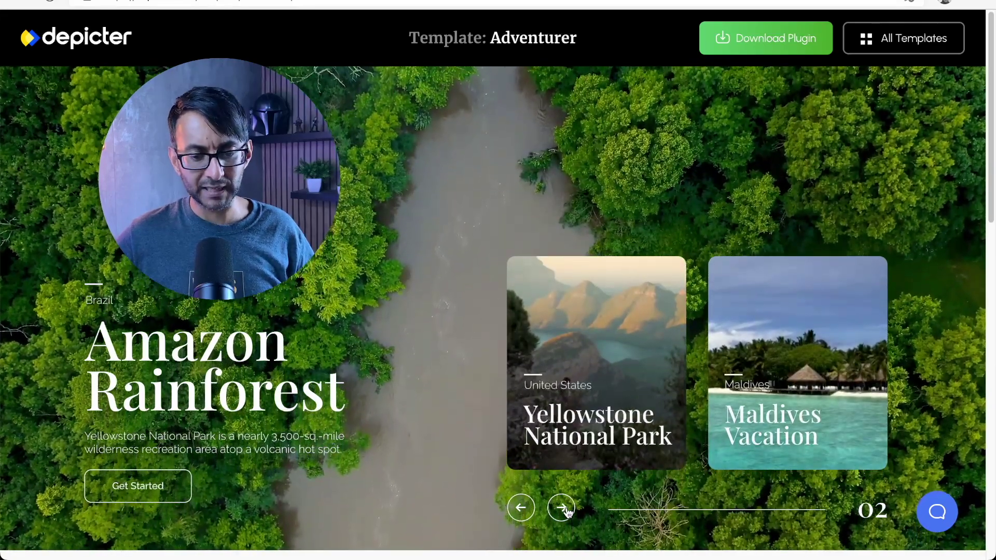
click(562, 509)
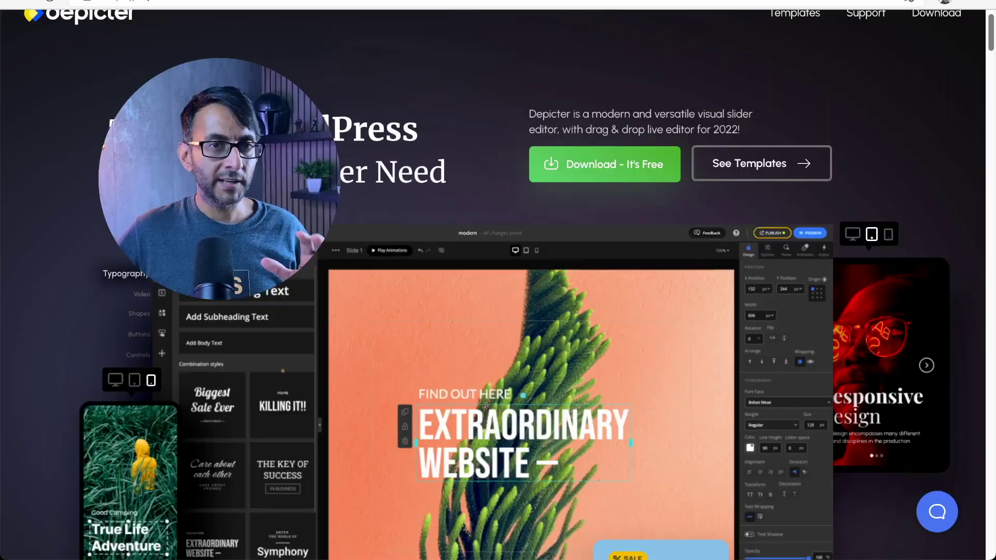
scroll(499, 280, down, 5)
scroll(498, 280, down, 15)
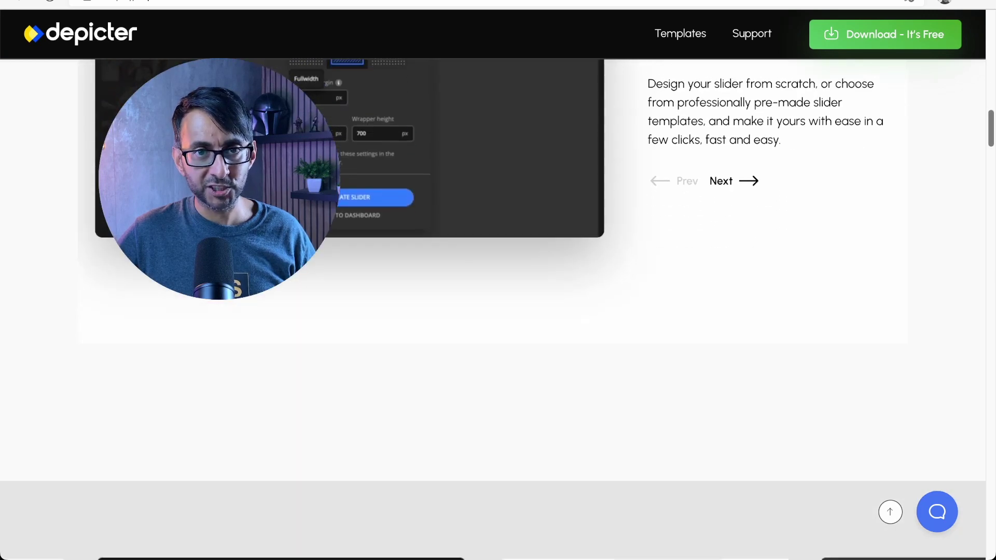
scroll(498, 280, down, 5)
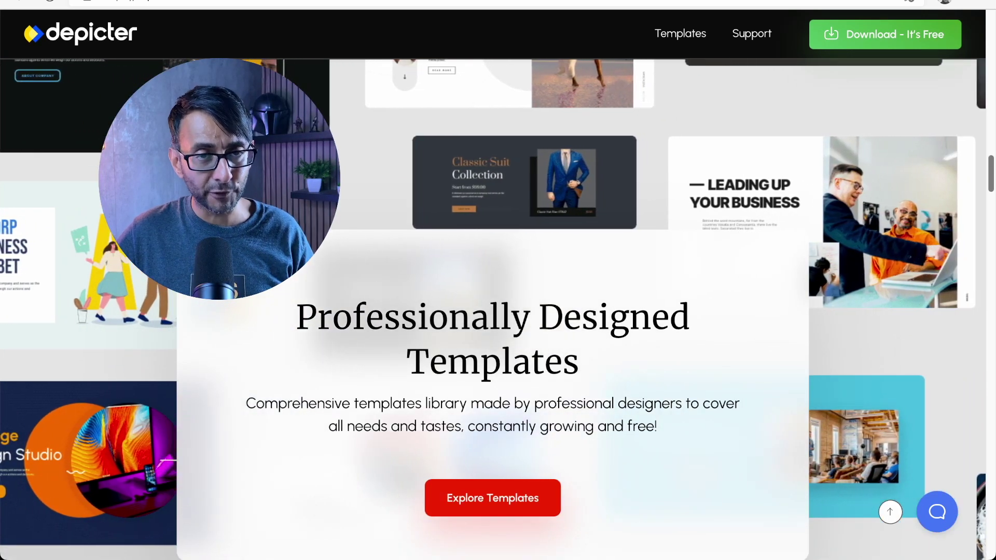
key(Home)
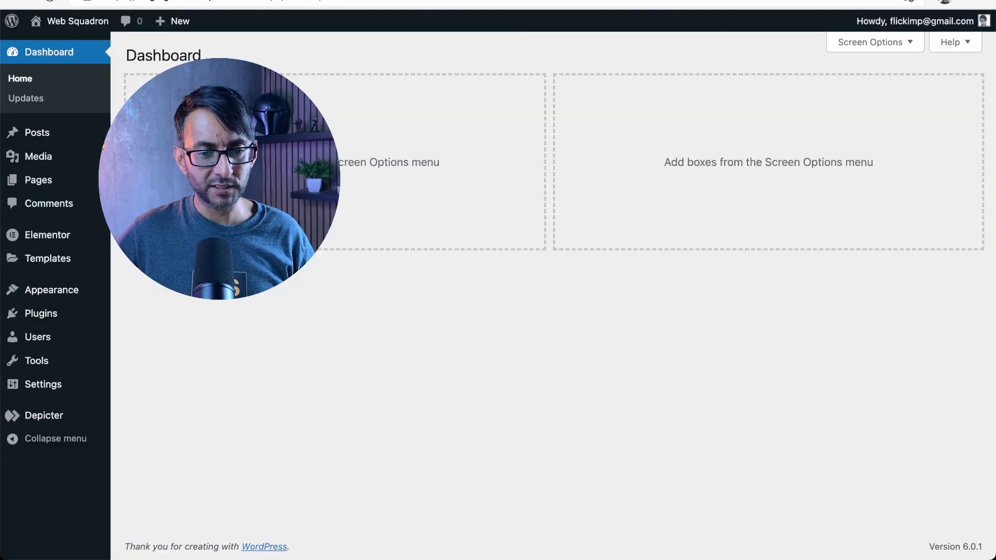
Open Depicter from the WordPress admin sidebar and confirm no sliders exist yet.
mouse_move(59, 371)
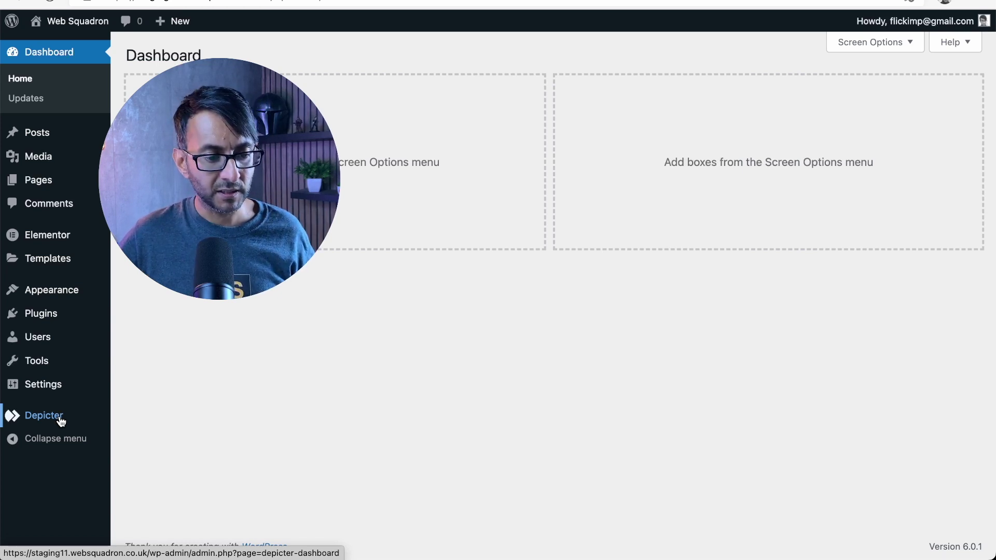
click(61, 422)
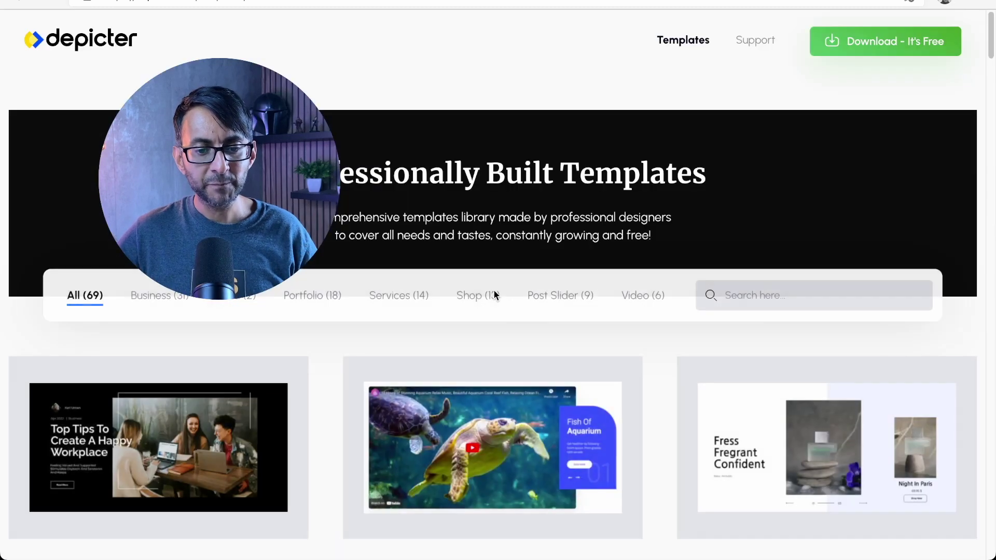
scroll(509, 312, down, 7)
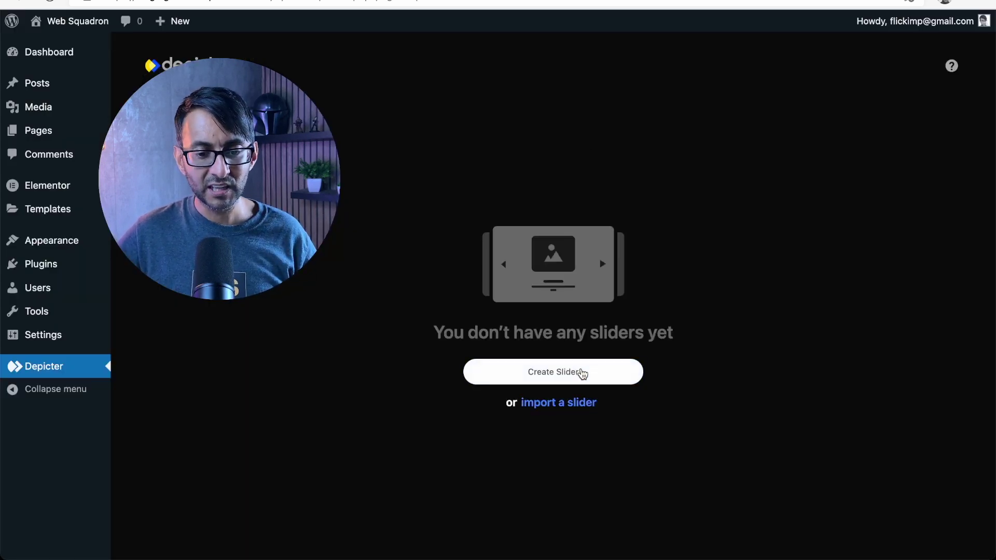
Under Create Slider, preview the Adventurer template, then import it as the slider 'Adventurer 4'.
click(582, 377)
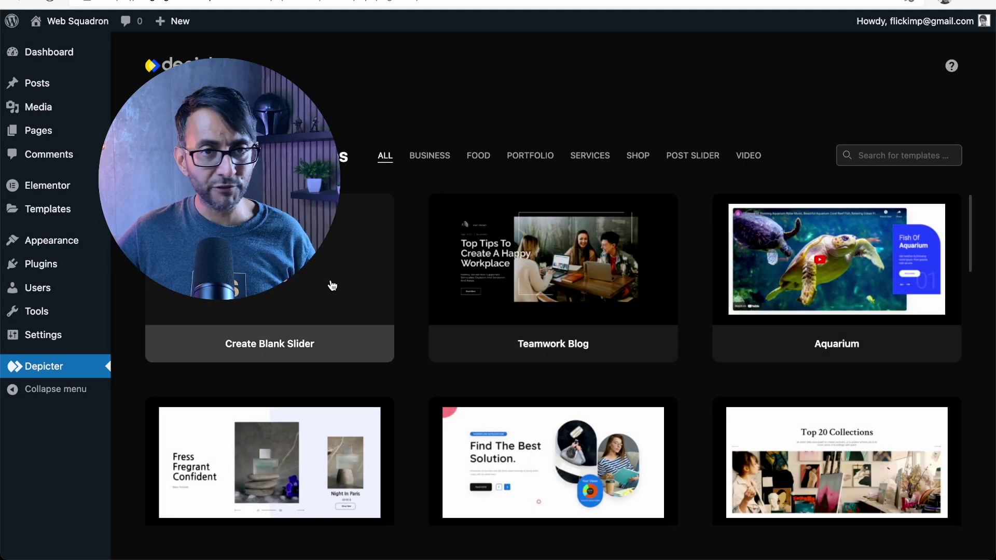
scroll(794, 363, down, 6)
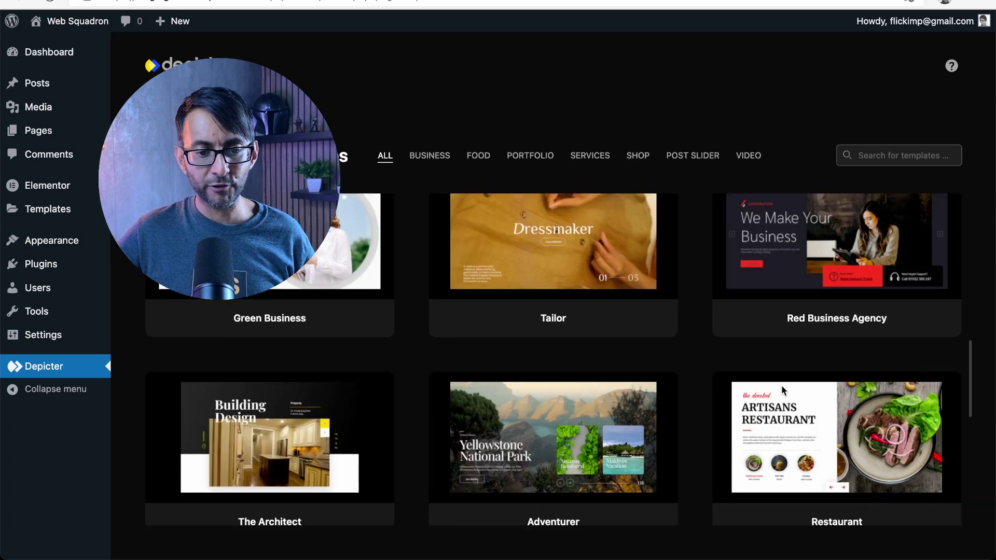
scroll(783, 391, up, 5)
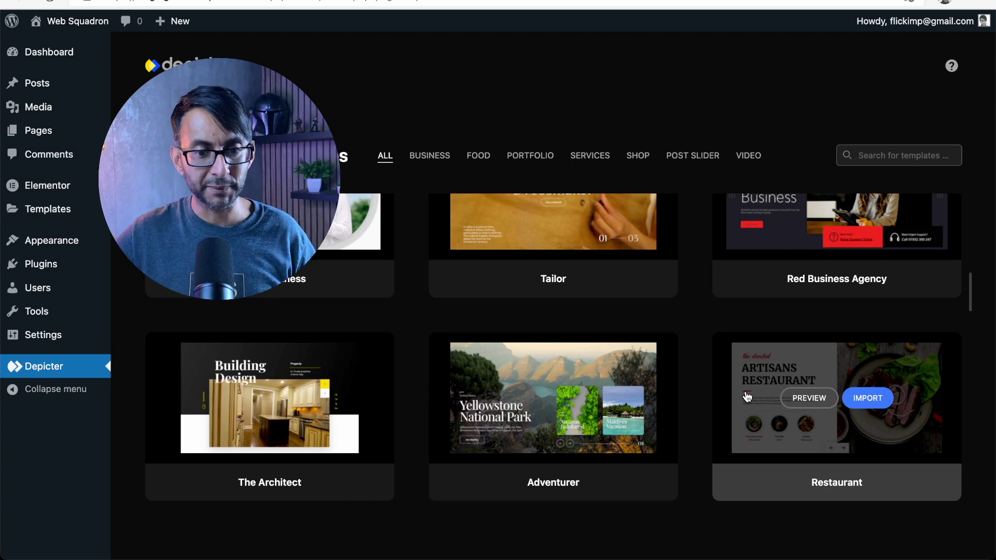
scroll(571, 364, down, 1)
click(525, 381)
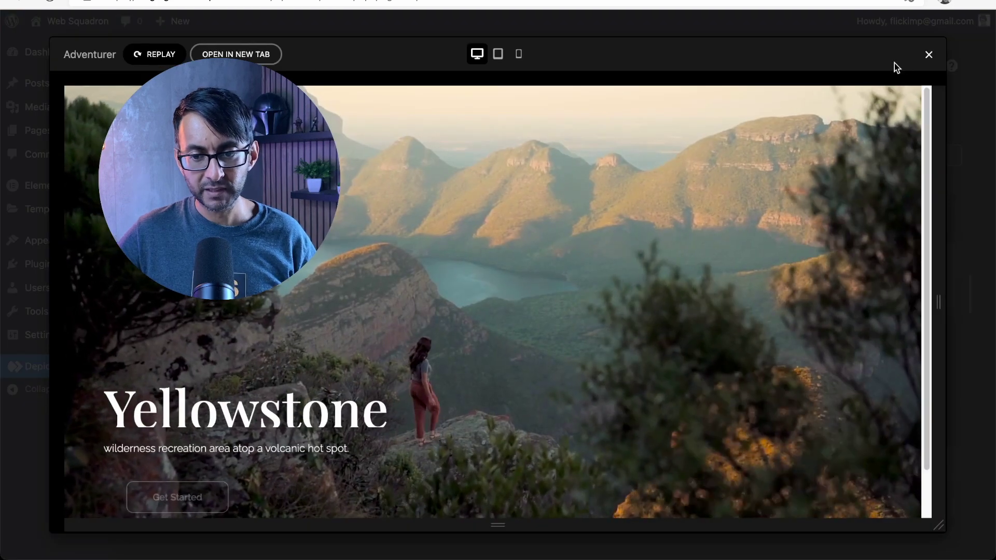
click(928, 54)
mouse_move(571, 466)
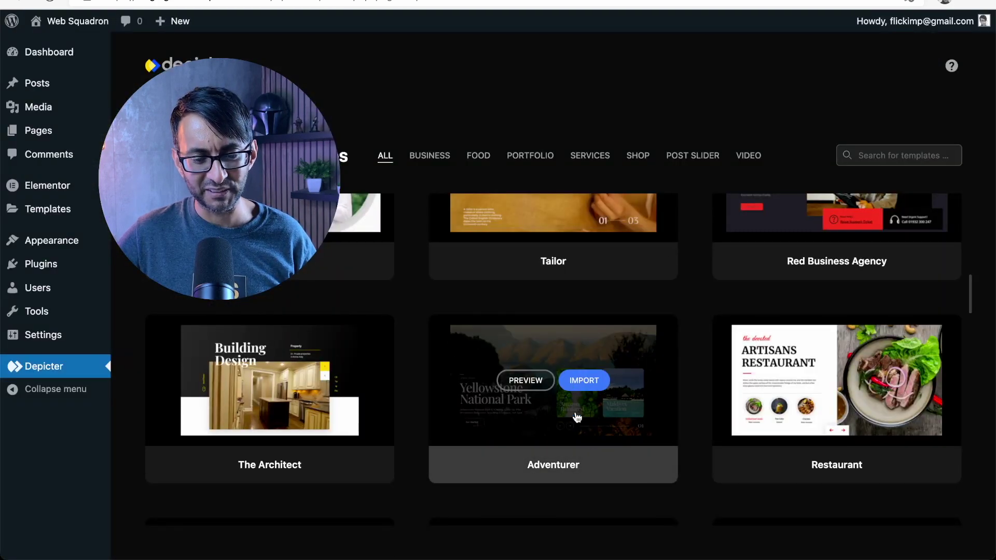
click(582, 380)
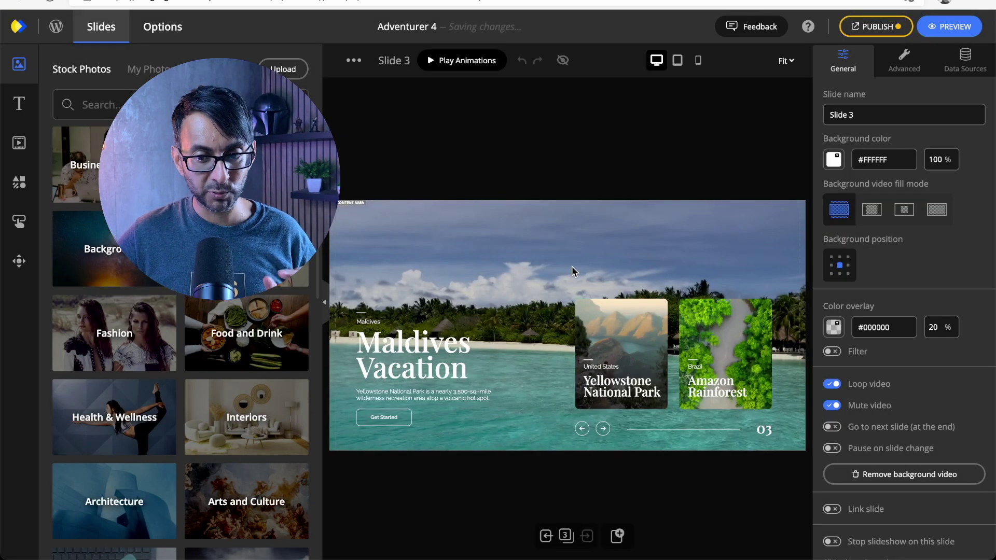
Publish the Adventurer 4 slider's changes and copy its [depicter id="4"] shortcode.
click(868, 29)
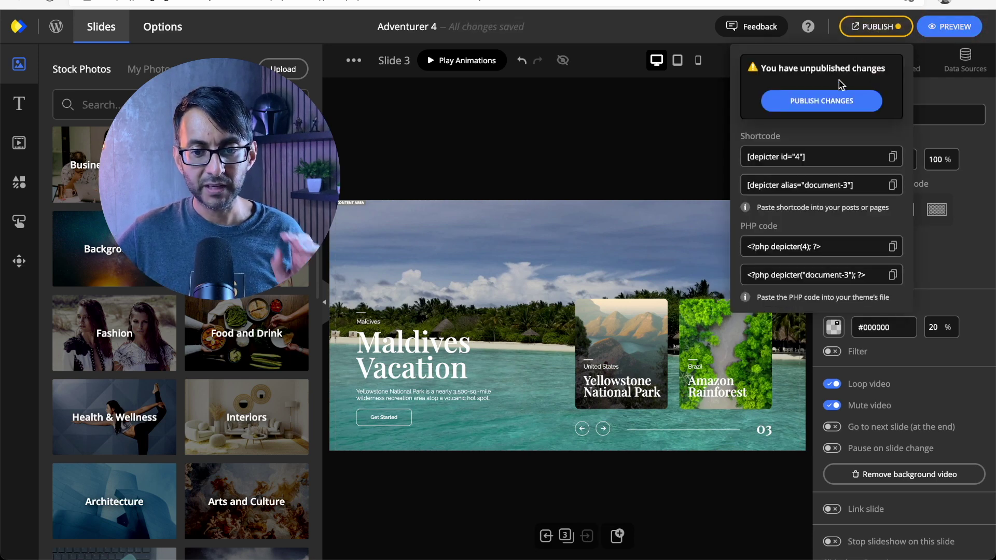
click(837, 105)
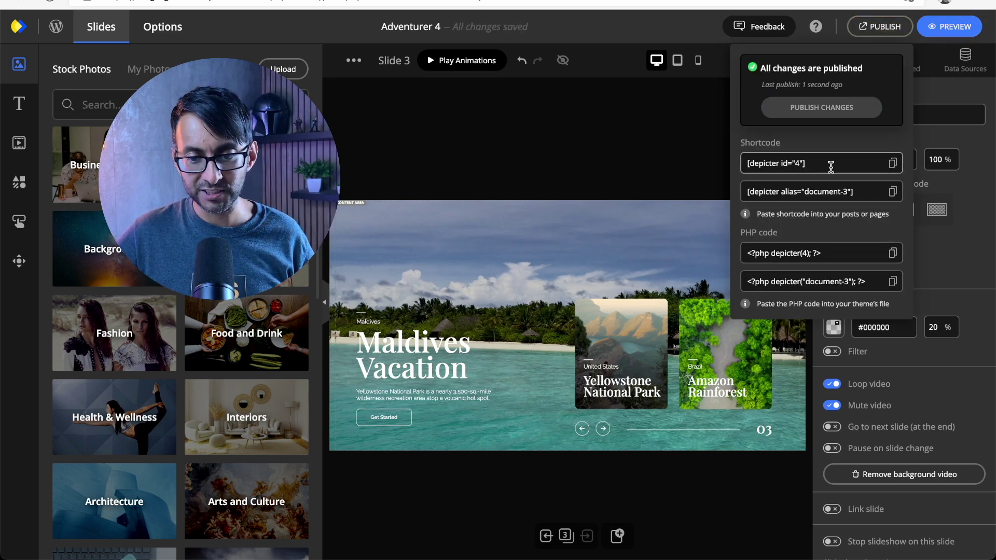
drag(831, 164, 760, 162)
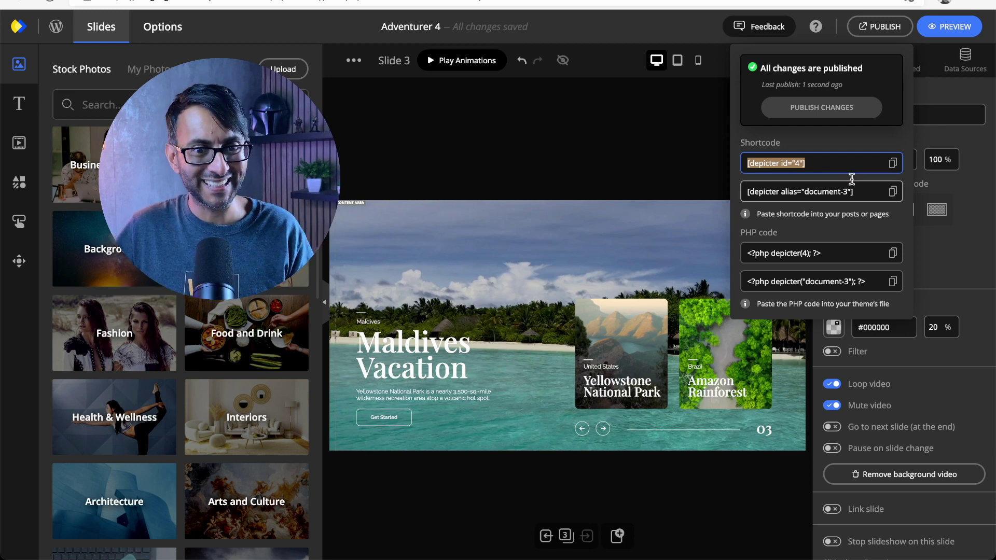
click(584, 111)
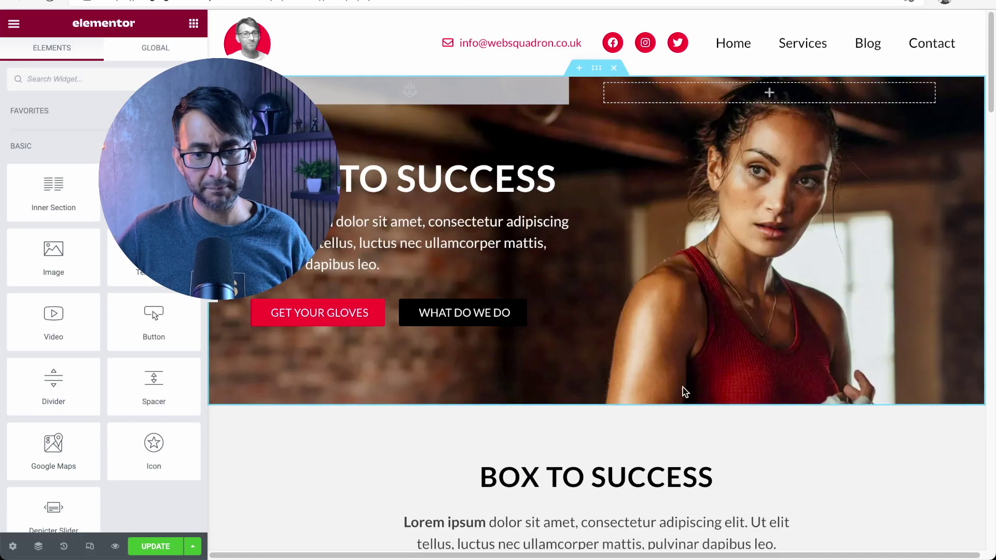
Drop a Shortcode widget into the empty section above BLOG and paste [depicter id="4"] into it.
scroll(685, 392, down, 10)
click(52, 79)
text(shortcode)
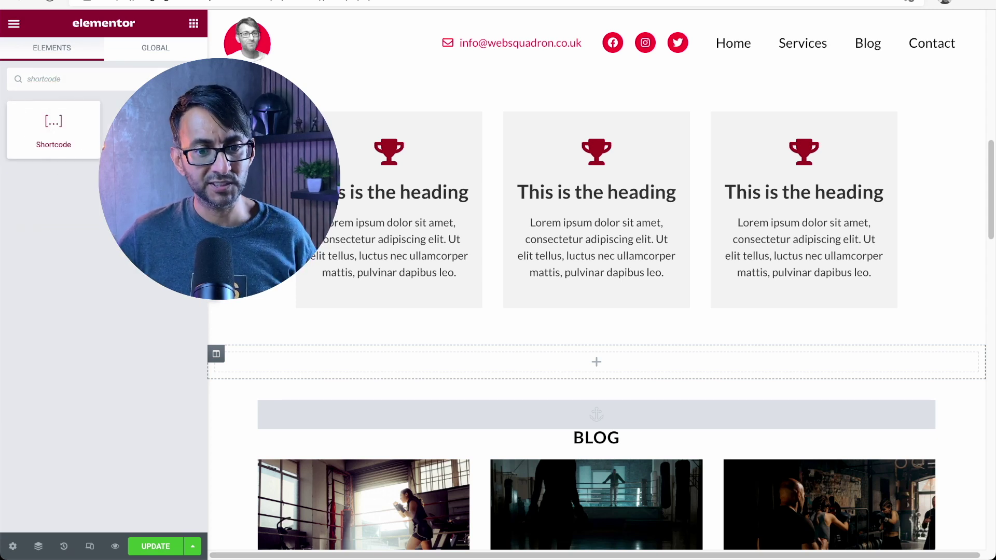
drag(54, 129, 571, 358)
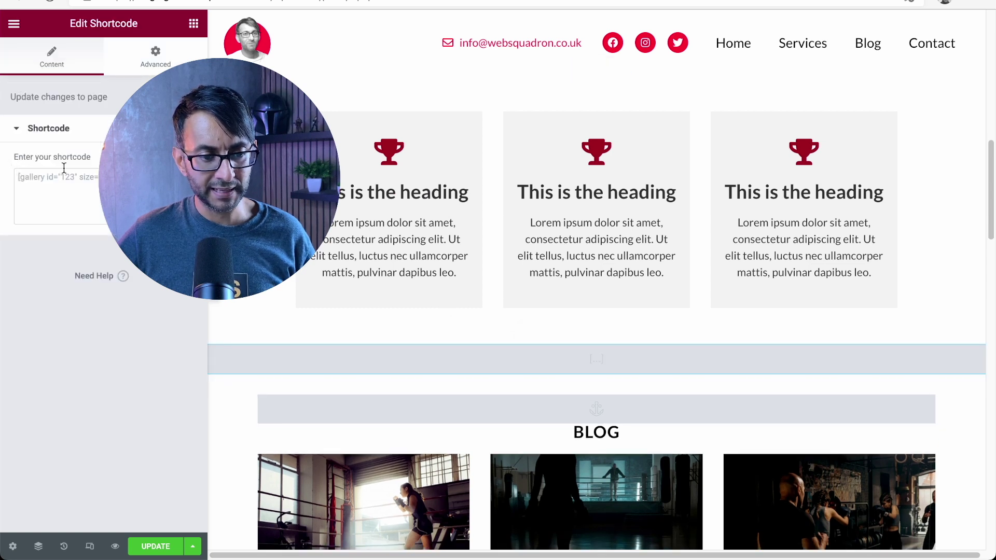
click(65, 173)
text([depicter id="4"])
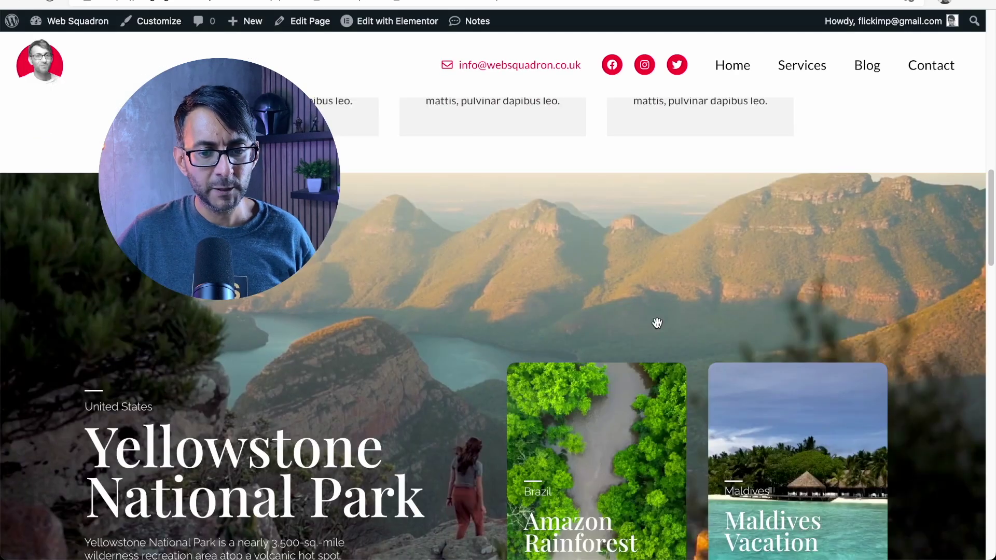
On the live homepage, advance the Adventurer slider to its Amazon and Maldives slides.
scroll(683, 352, down, 3)
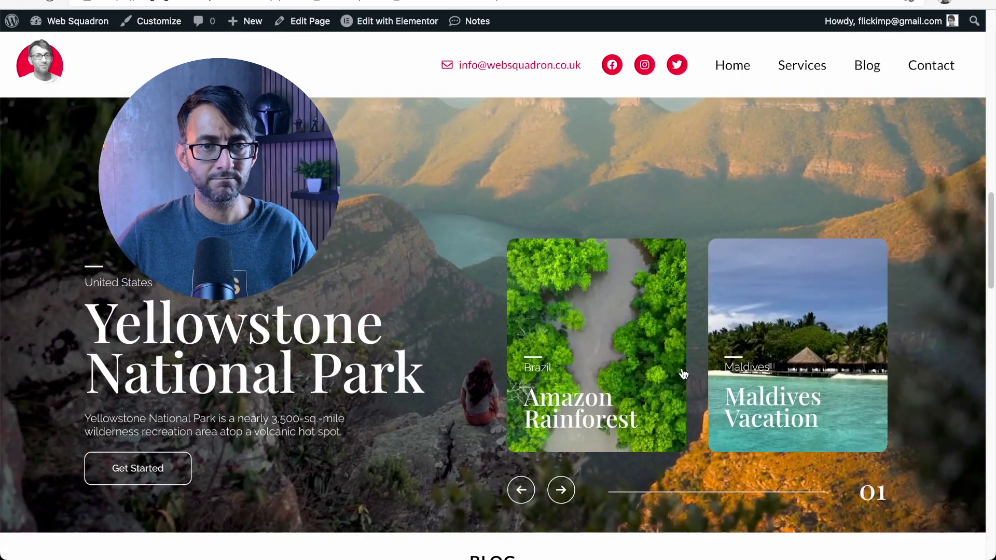
click(564, 496)
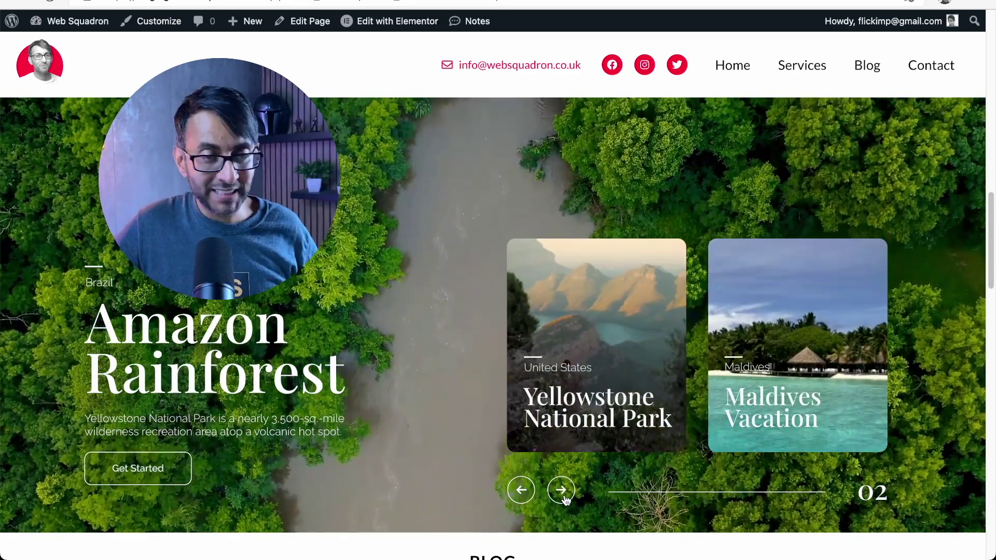
click(561, 490)
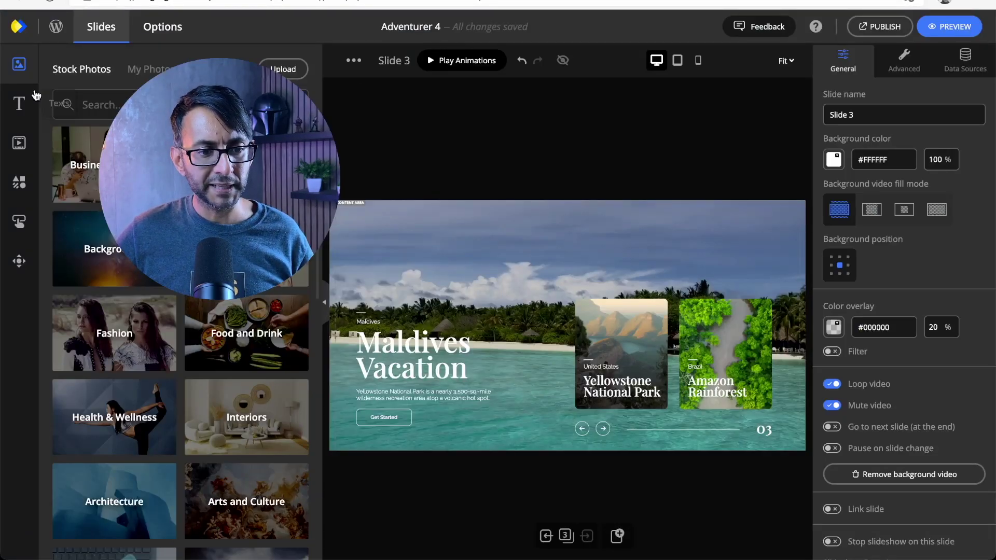
From the slider list, start a blank slider, defaulting to 'Untitled Slider 6' at 1200 × 700 px.
click(19, 29)
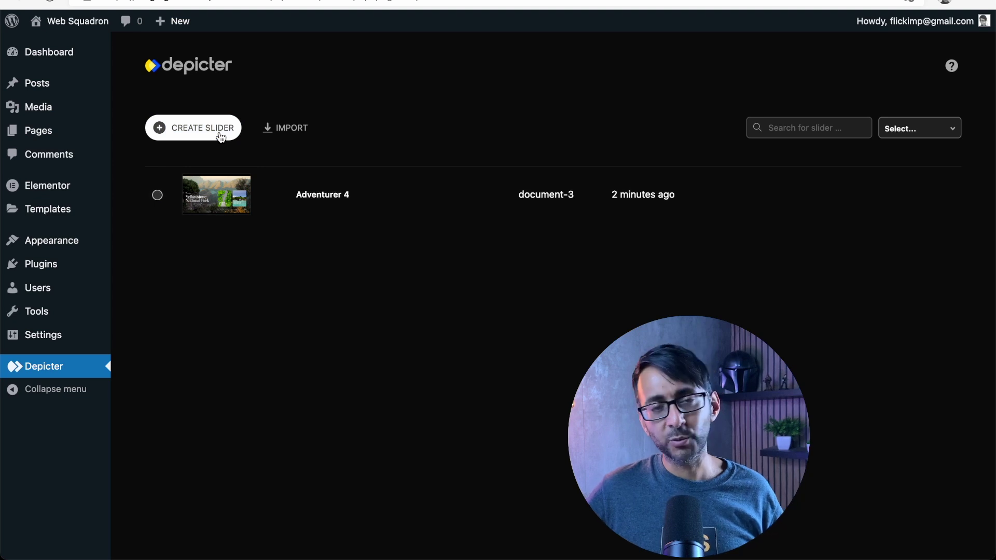
click(221, 136)
mouse_move(552, 295)
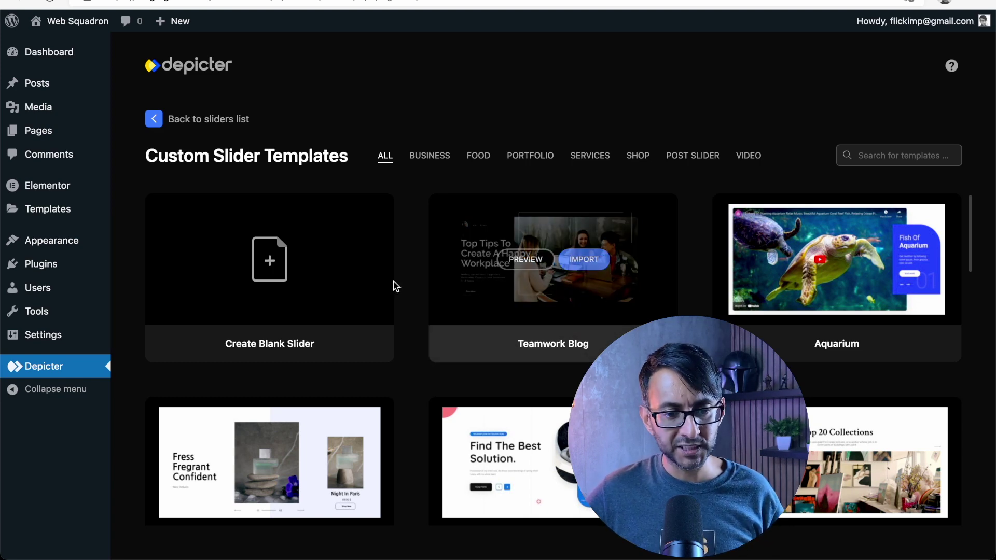
click(301, 267)
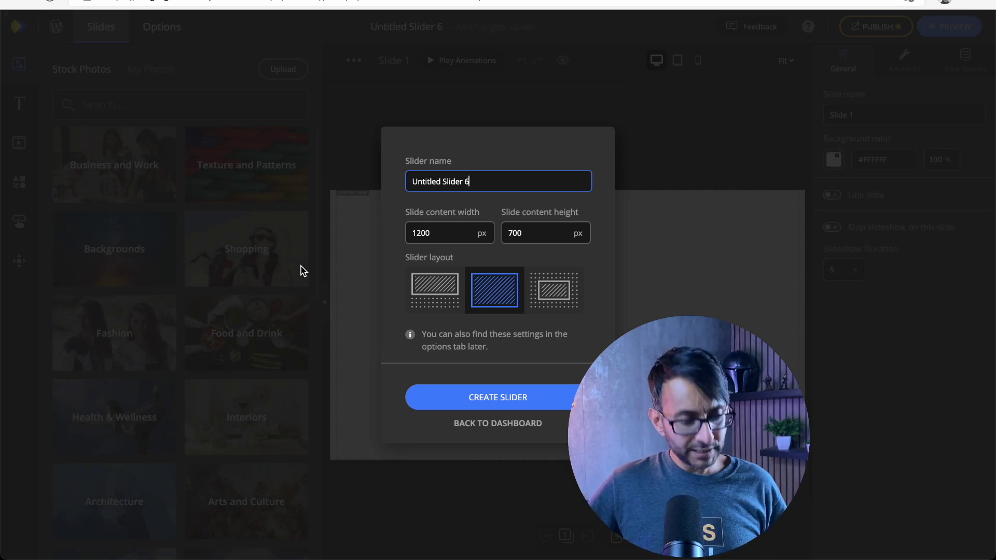
Name the slider 'Slider Web Squadron', keep 1200 × 700 px, and create it.
key(ctrl+a)
text(Slide)
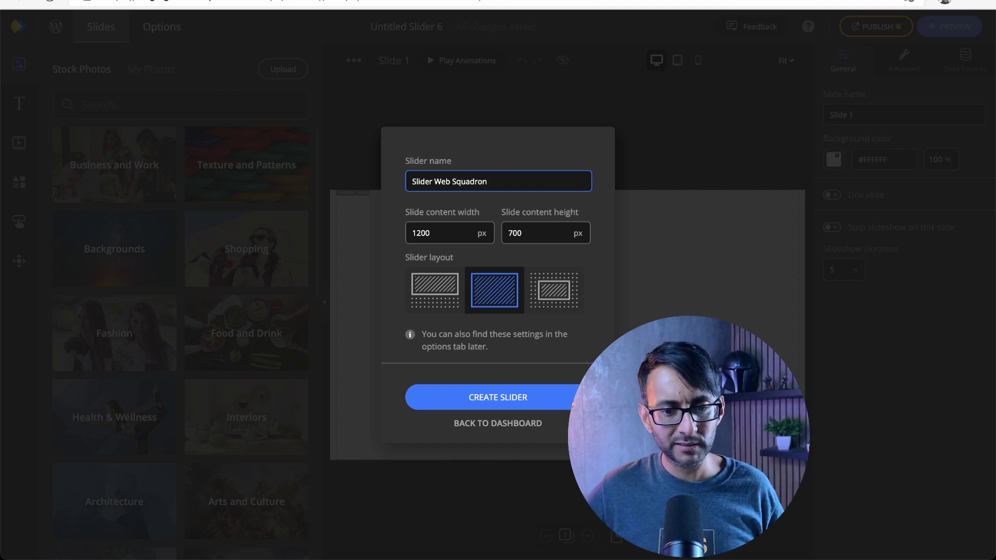
drag(453, 233, 396, 232)
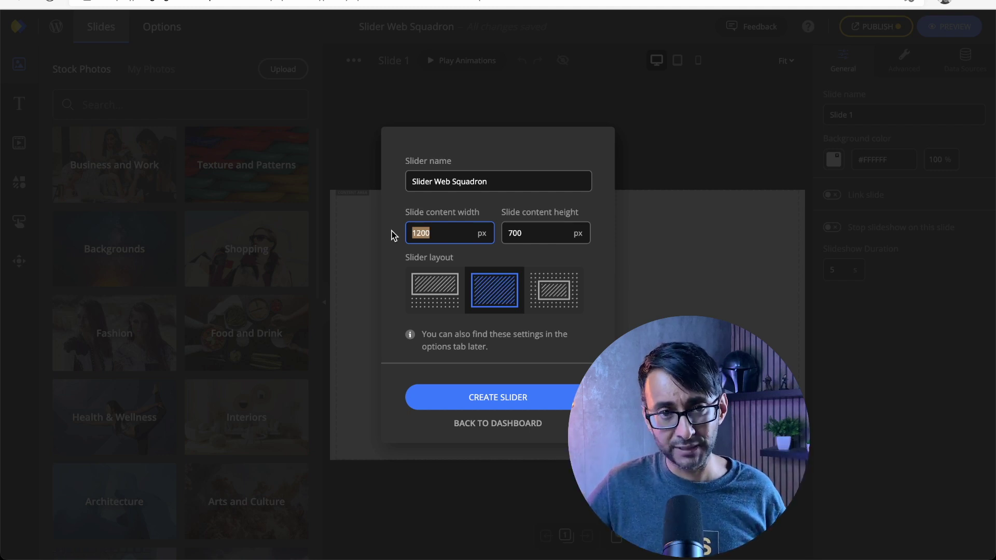
click(516, 399)
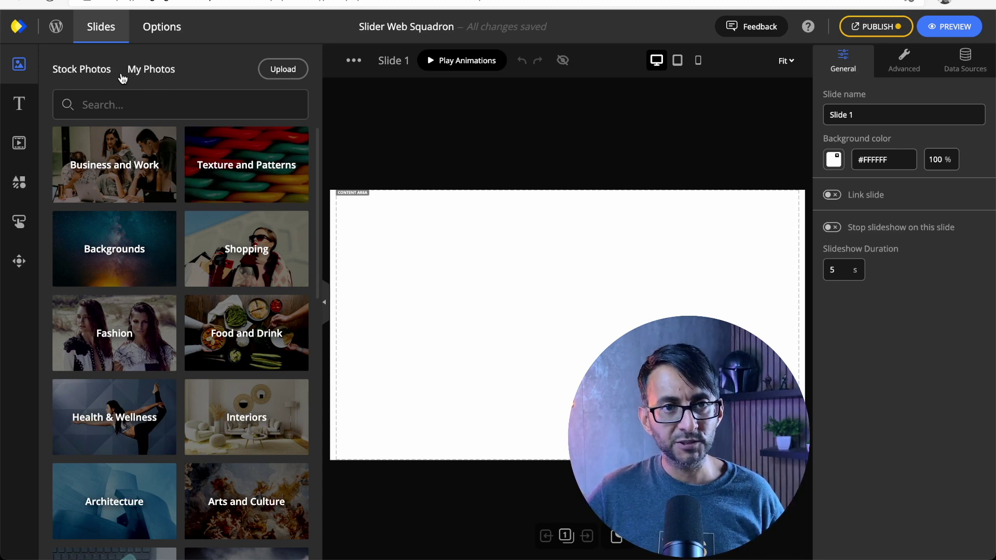
Search the stock photos for 'digital' and add the purple phone photo to Slide 1.
click(145, 77)
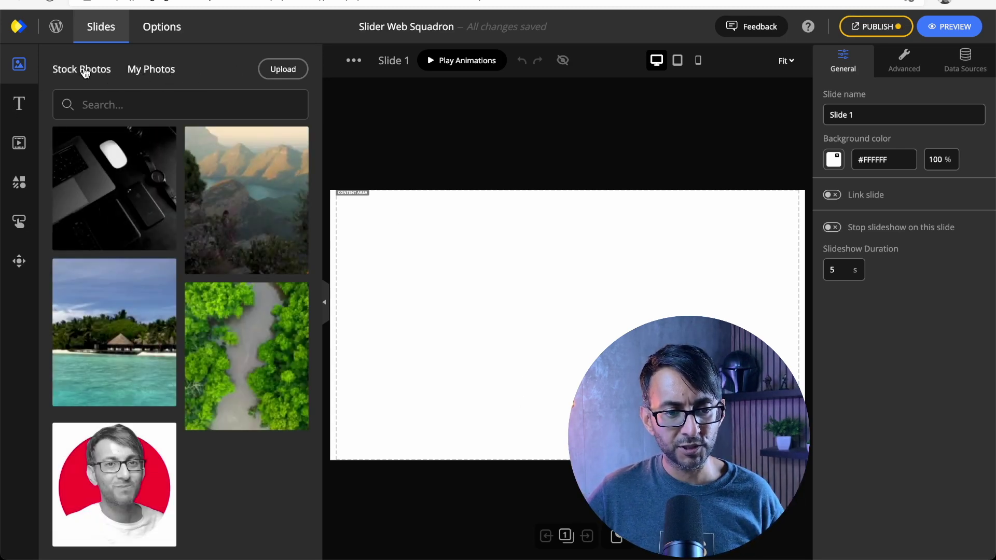
click(84, 71)
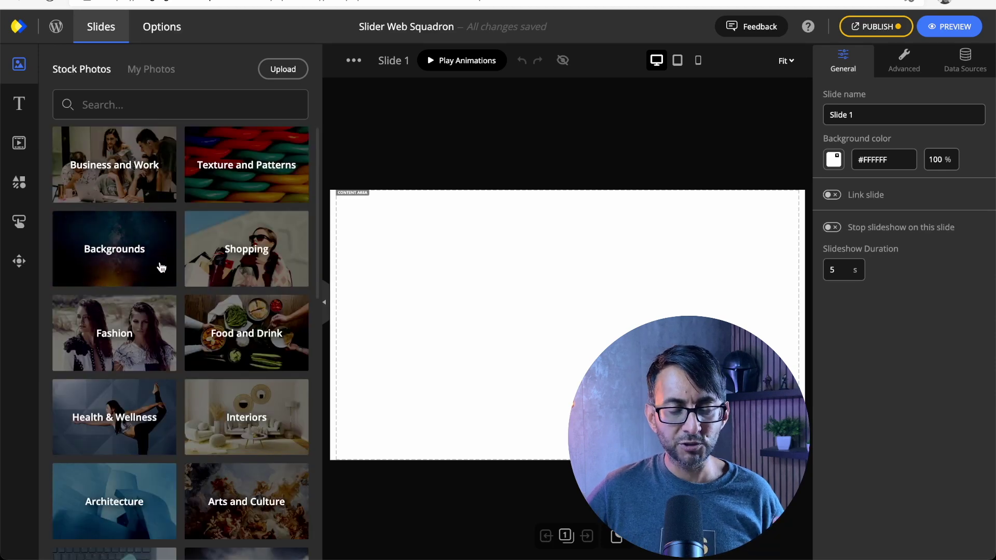
scroll(203, 332, down, 2)
scroll(210, 342, up, 2)
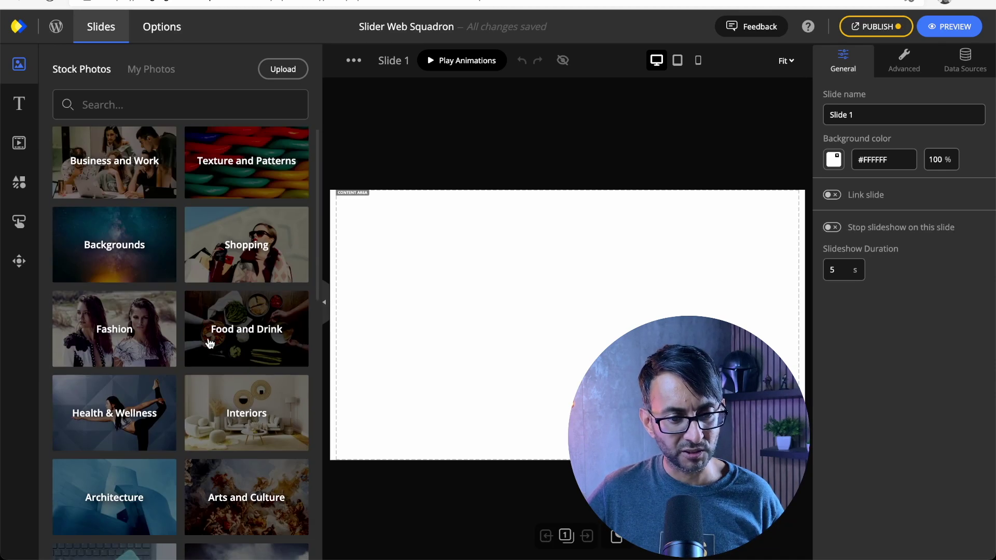
click(189, 107)
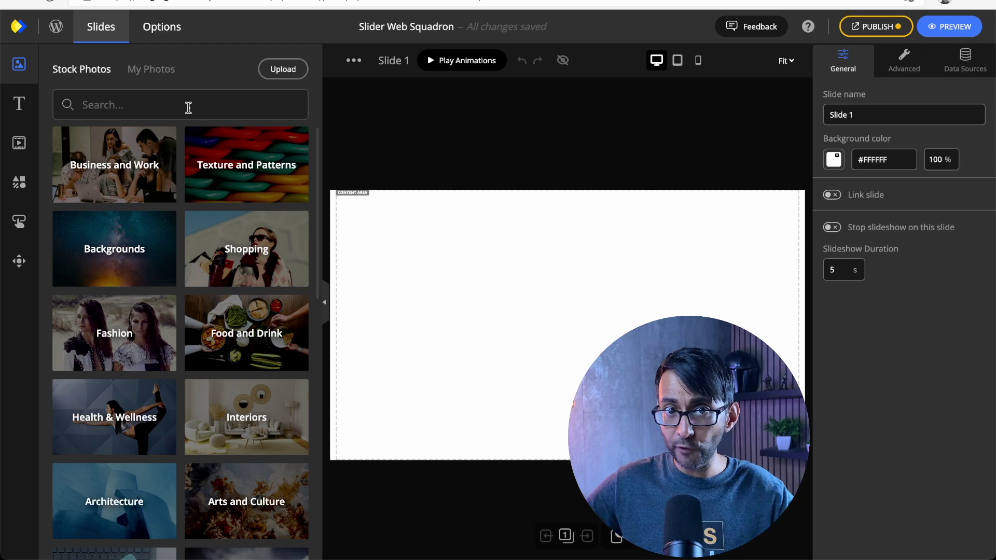
text(digital)
click(253, 184)
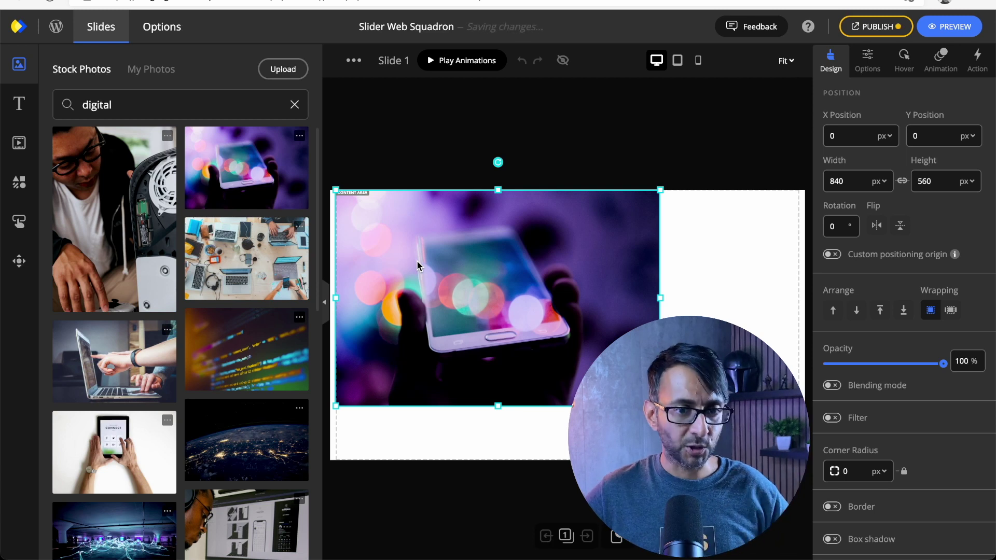
Stretch the phone photo to 1241 × 752 px so it covers the whole slide.
drag(410, 277, 400, 283)
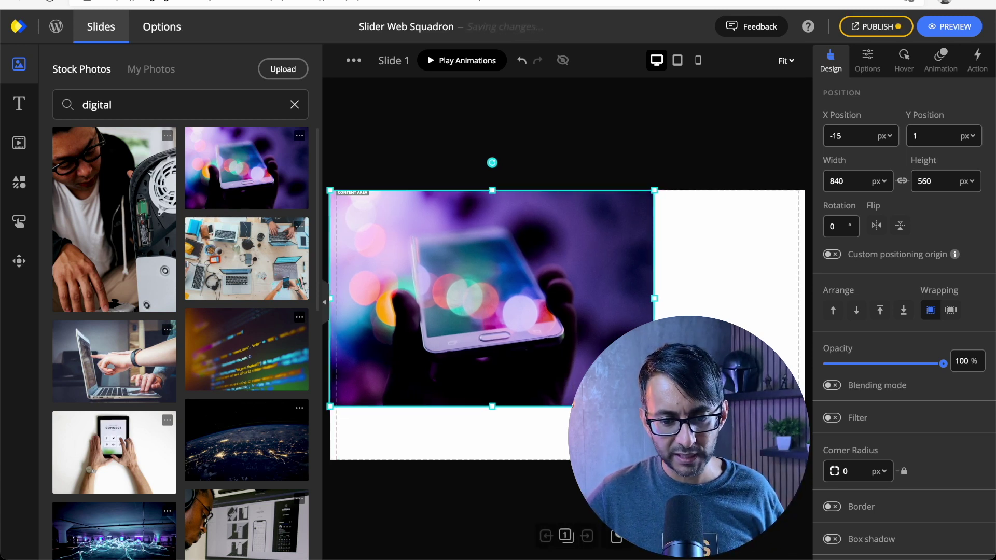
drag(650, 299, 807, 299)
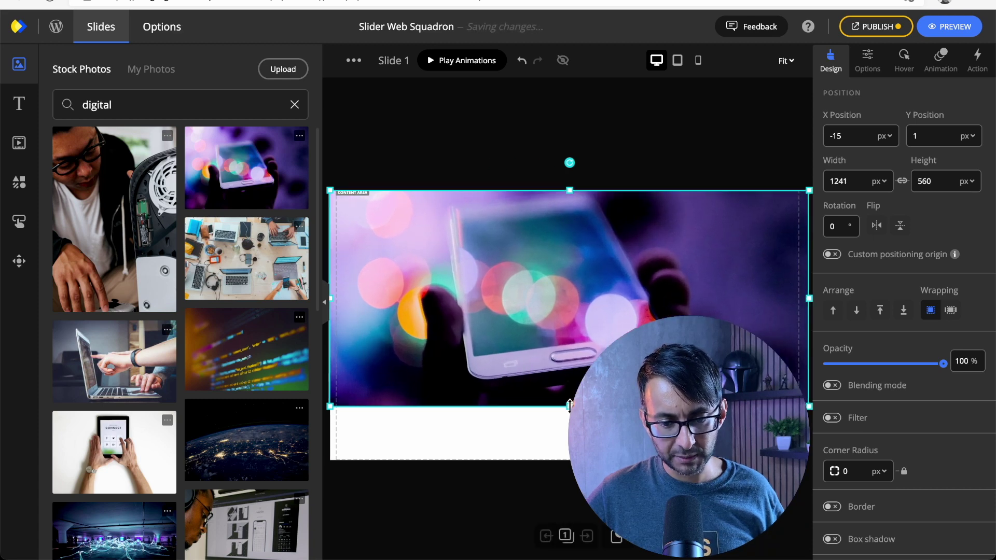
drag(570, 406, 570, 476)
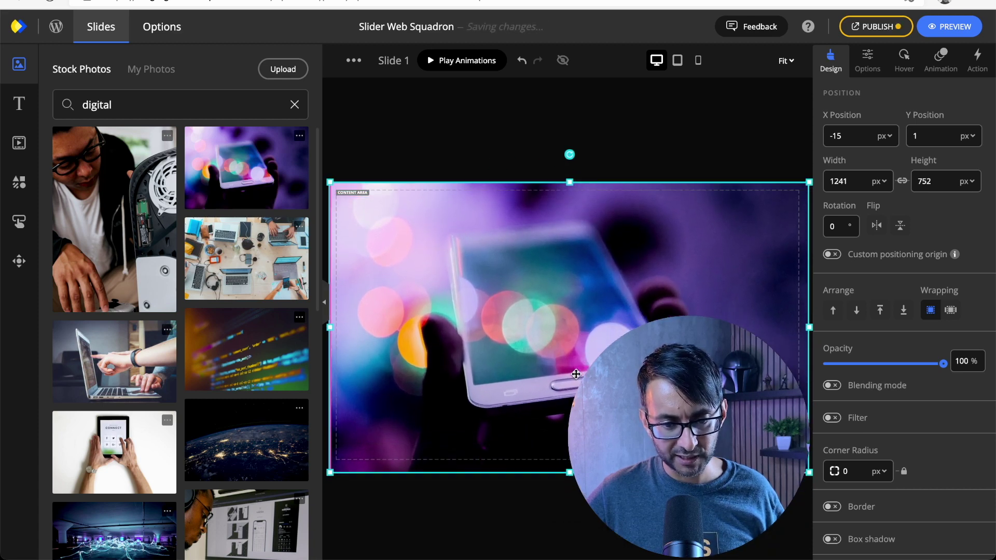
click(583, 123)
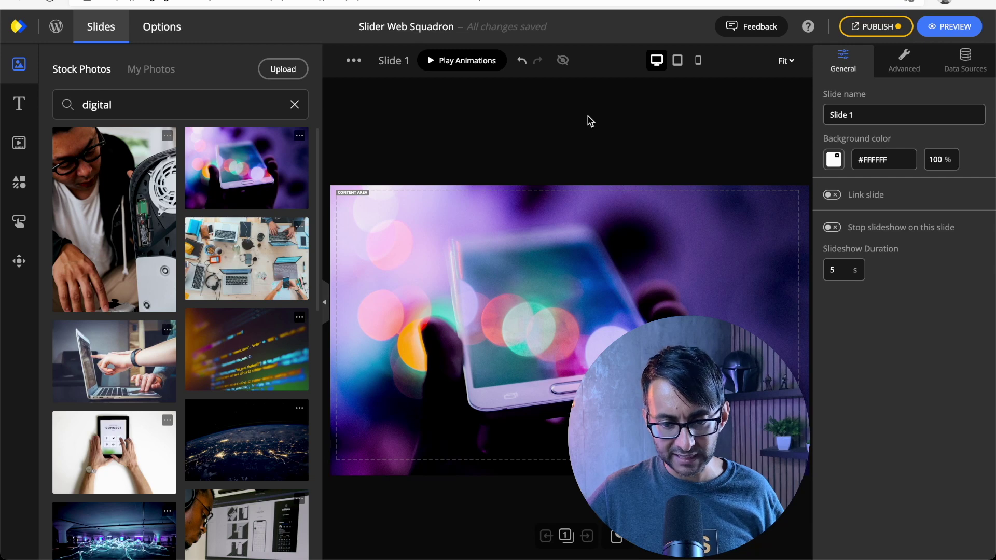
Move the phone photo to X -20, Y -10 so it fully covers the slide.
click(647, 228)
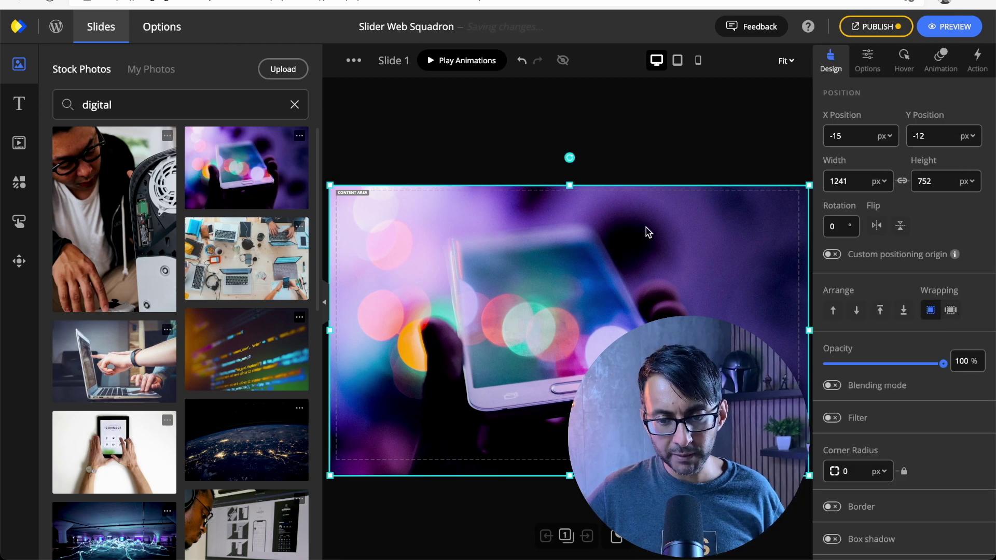
drag(647, 228, 598, 265)
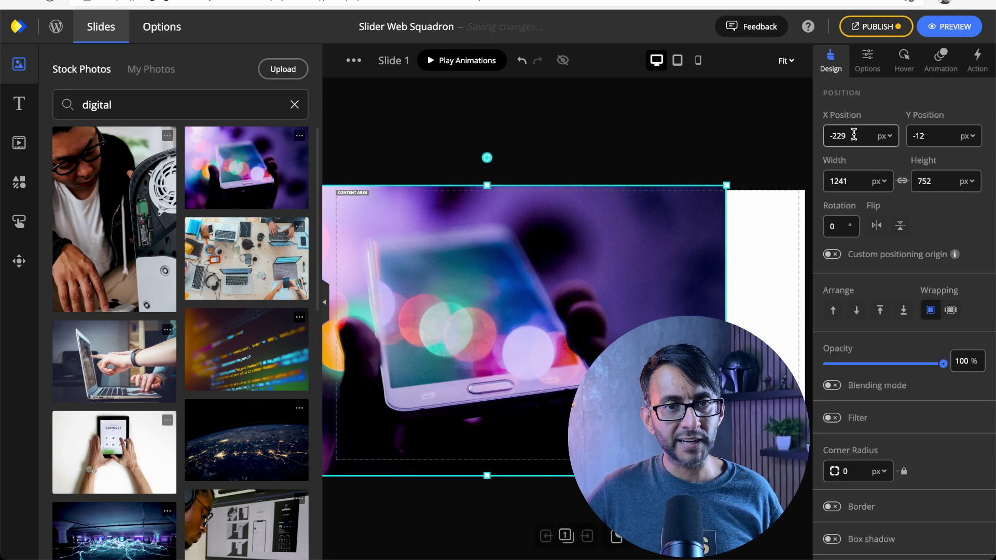
drag(649, 247, 670, 315)
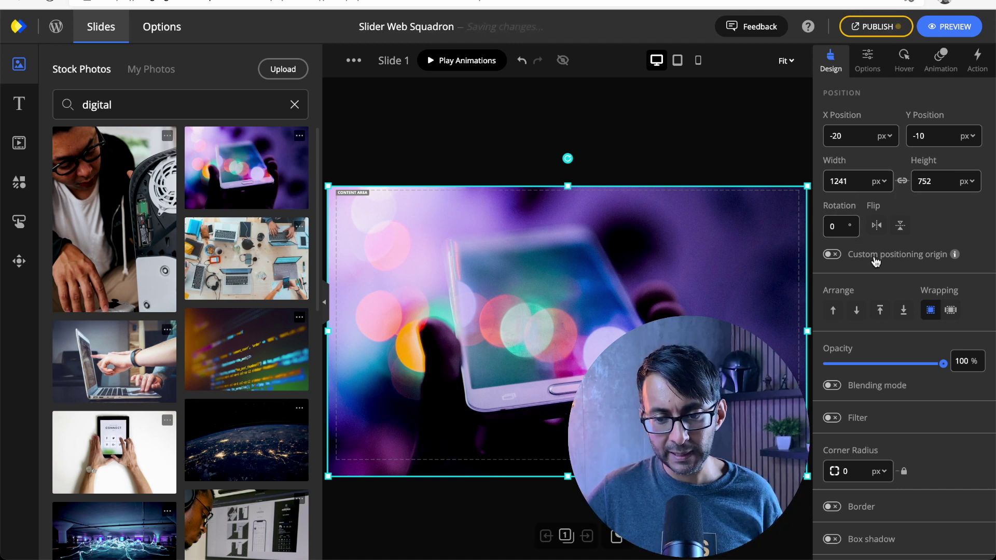
Restore the photo's opacity to 100% and switch on its Filter effect.
click(893, 365)
drag(893, 370, 945, 363)
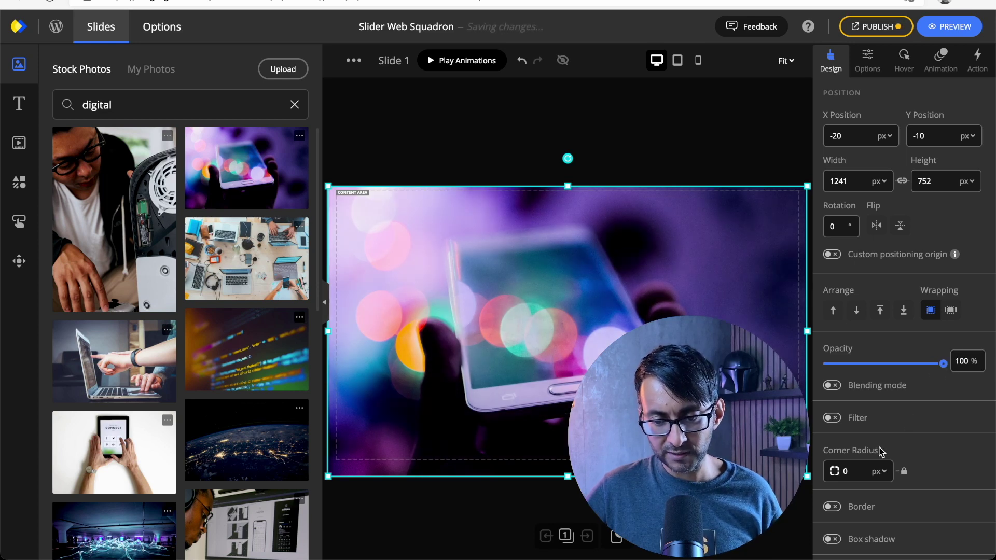
scroll(880, 451, down, 1)
click(833, 374)
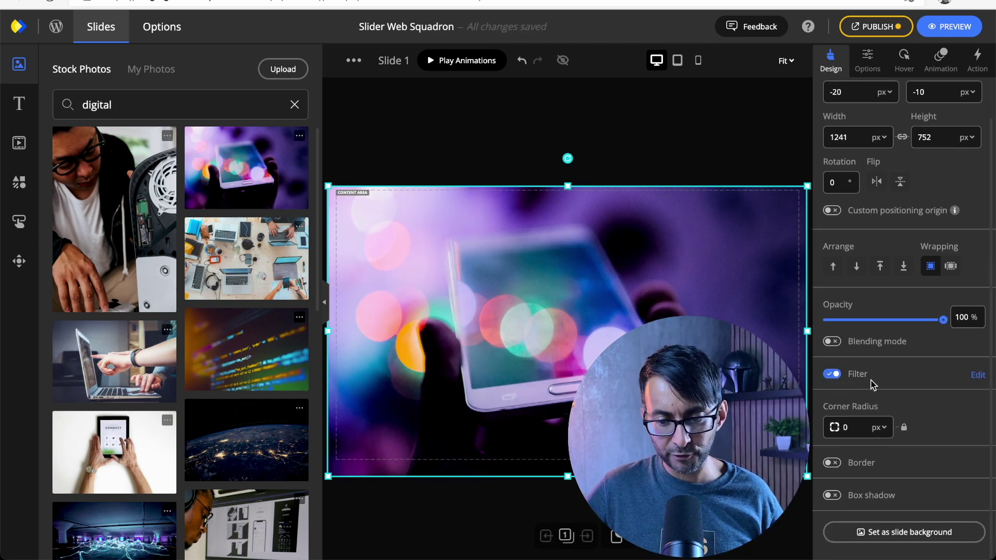
Look at the photo's filter adjustments, then switch Filter off.
click(979, 376)
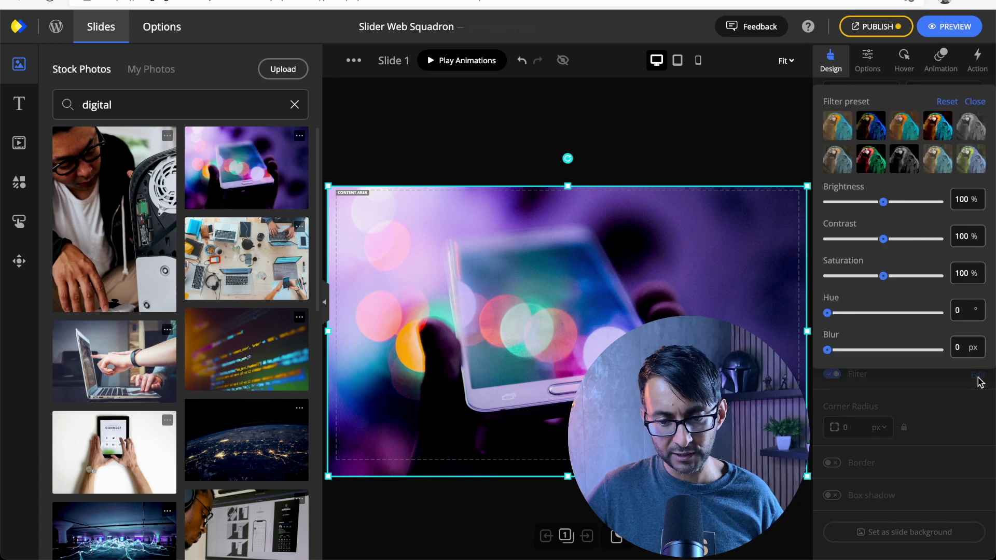
click(975, 101)
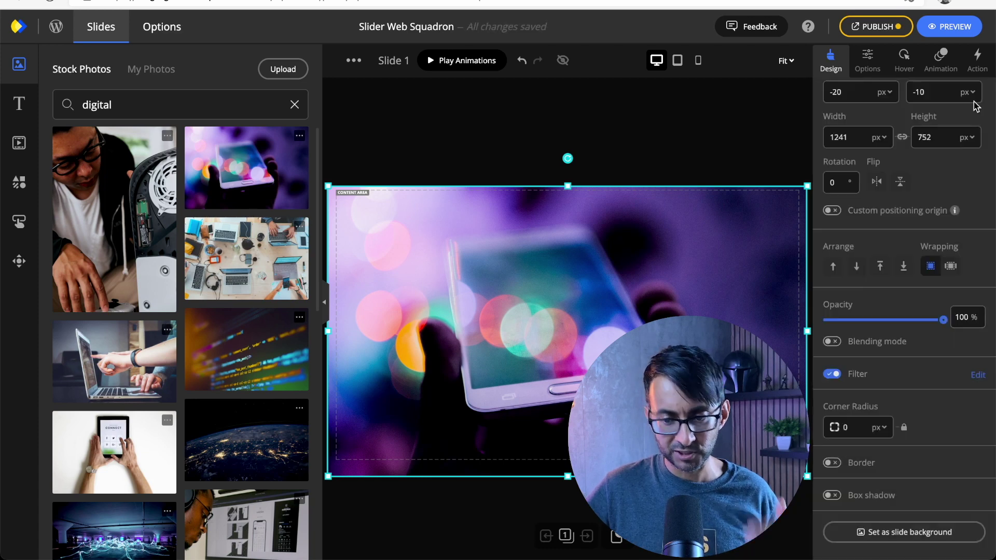
click(832, 374)
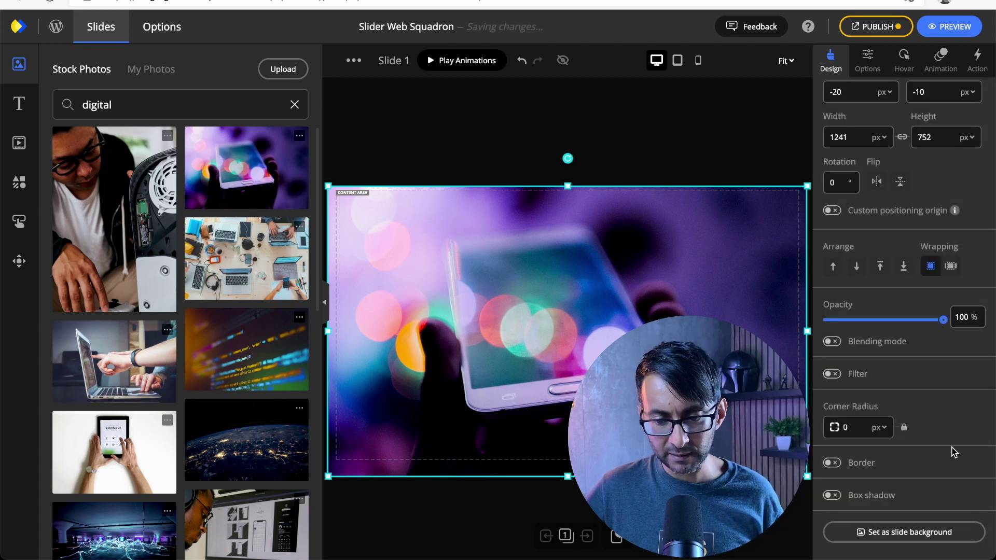
Try a border and 250 px corner radius, restore the deleted photo, and set corner radius to 0.
click(833, 463)
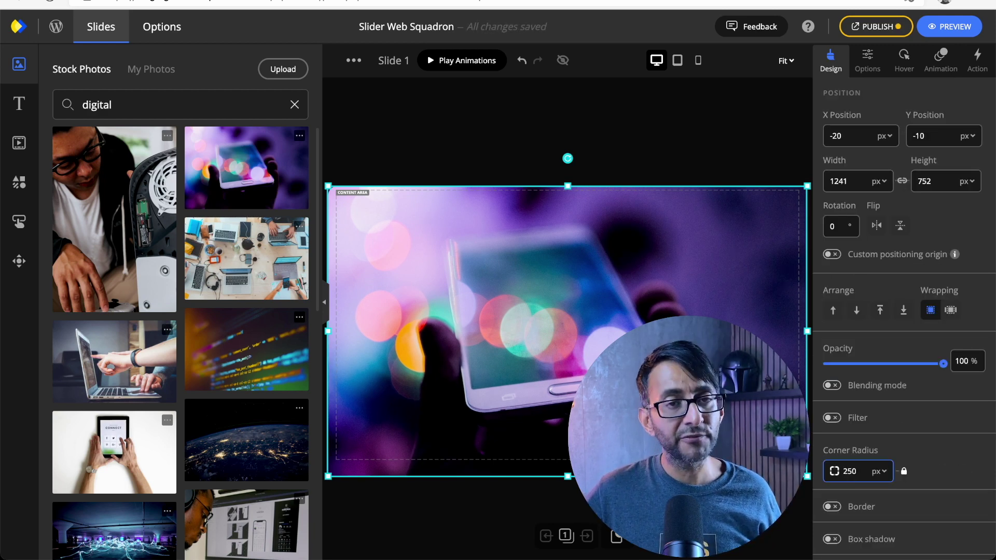
key(Return)
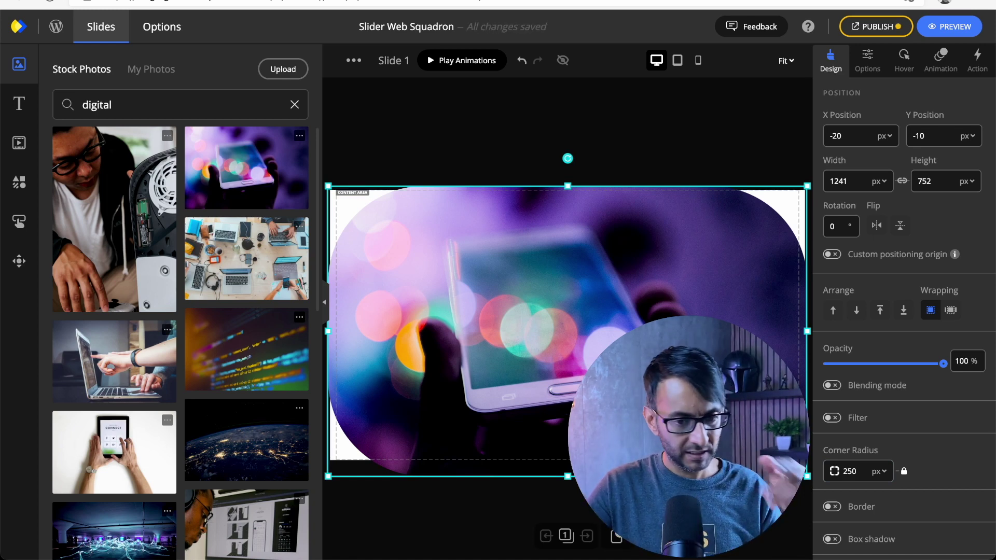
key(Delete)
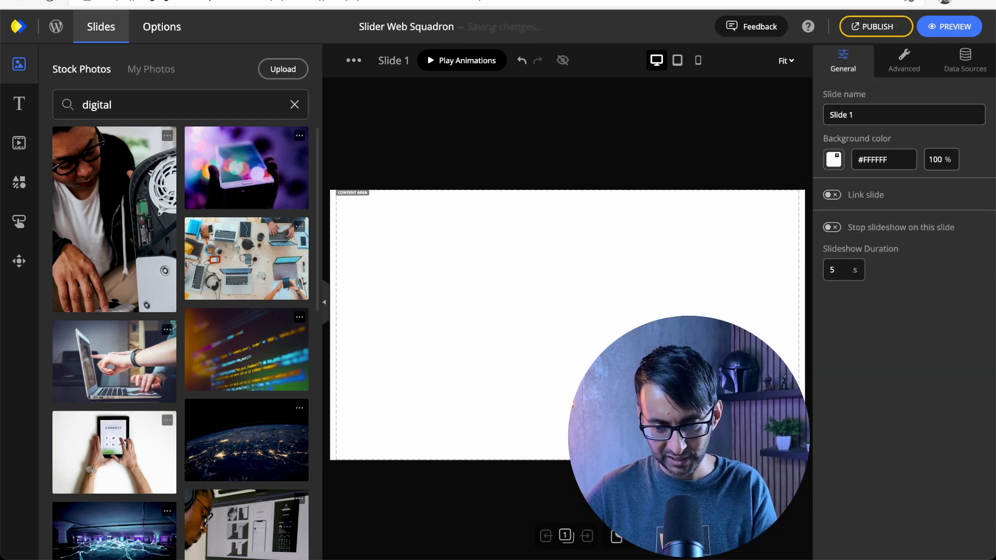
key(ctrl+z)
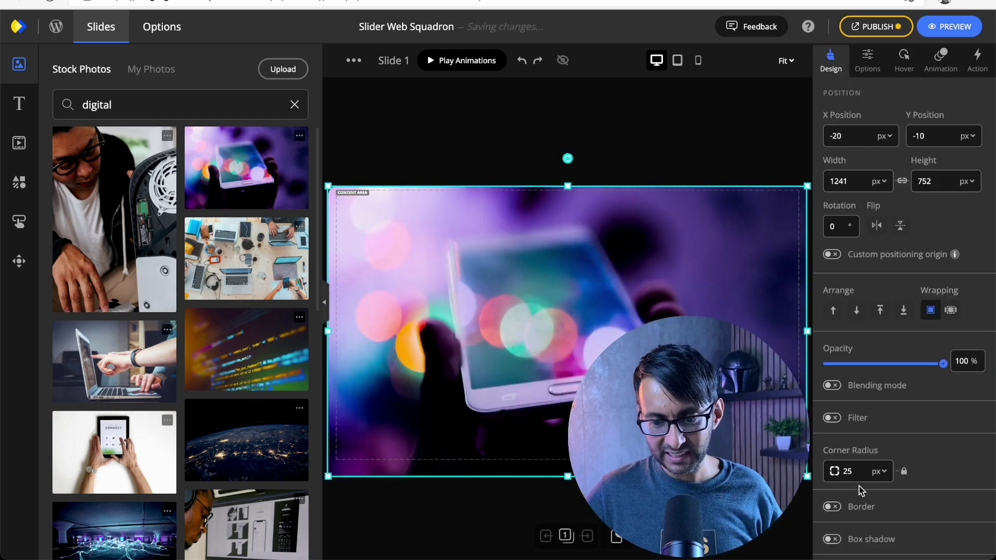
click(851, 471)
text(2)
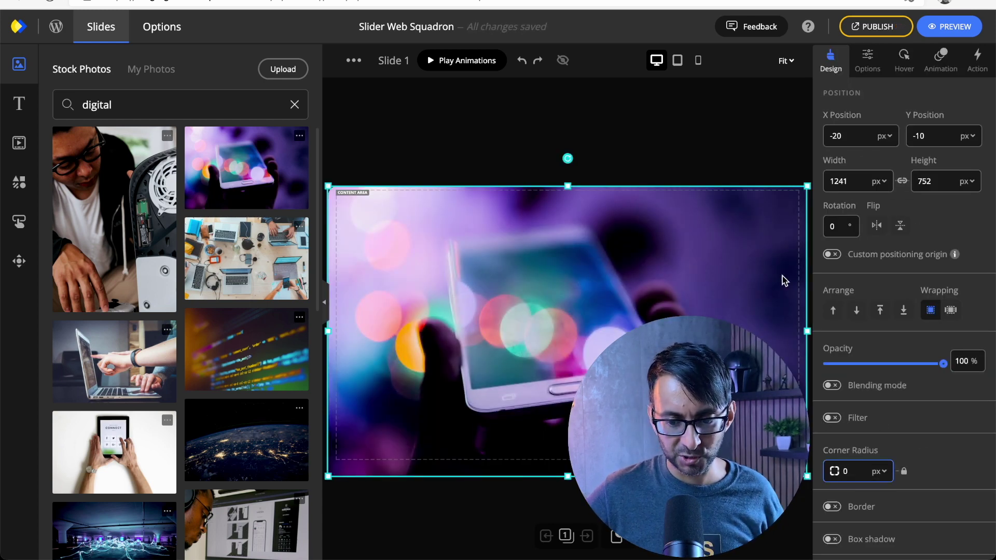
click(679, 159)
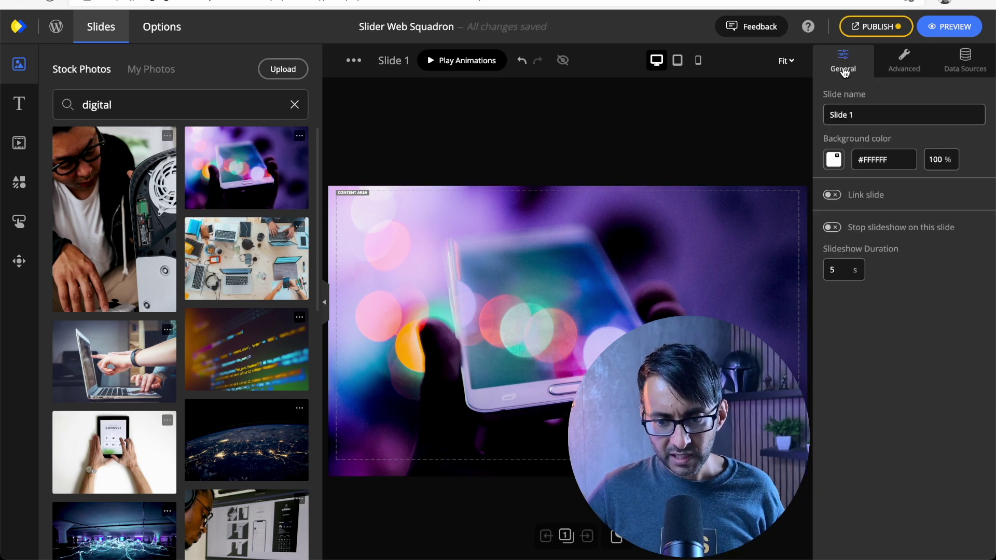
Try a 48% opacity hover fade on the phone photo, switch it off, and view its animation presets.
click(658, 228)
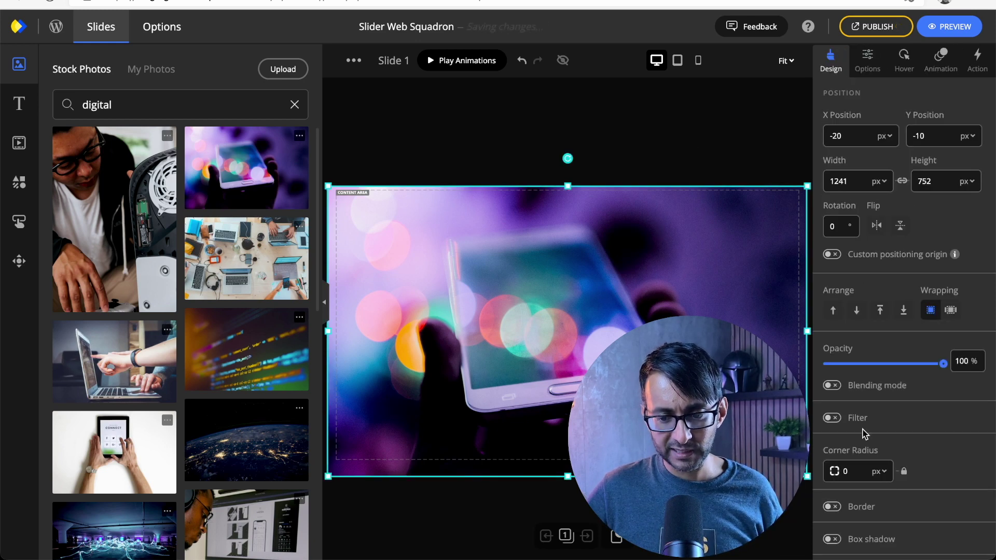
scroll(866, 436, down, 2)
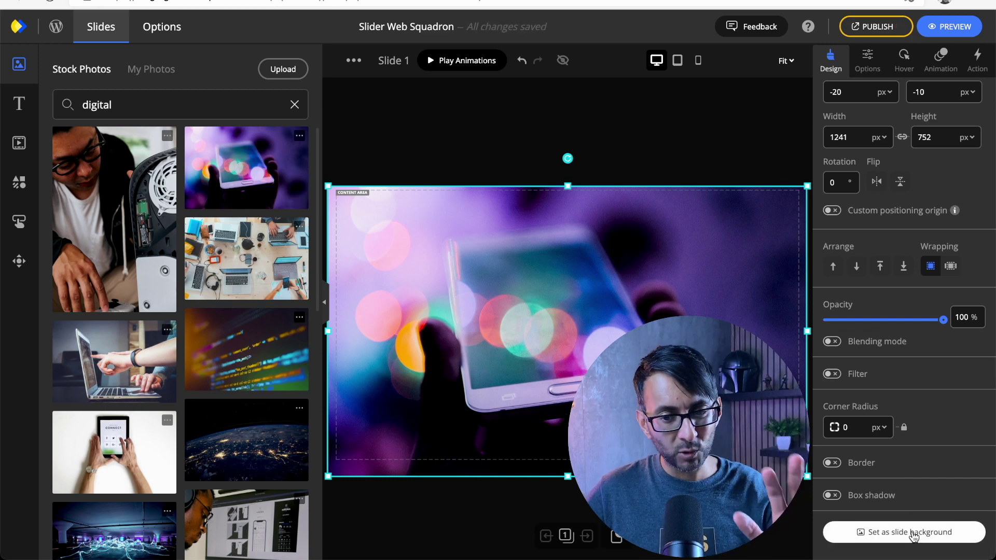
click(872, 65)
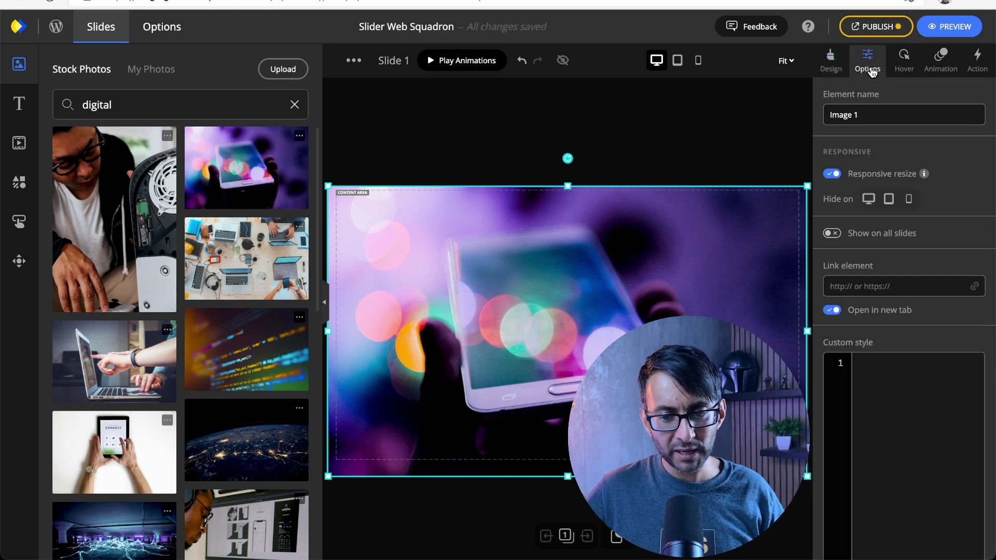
click(904, 62)
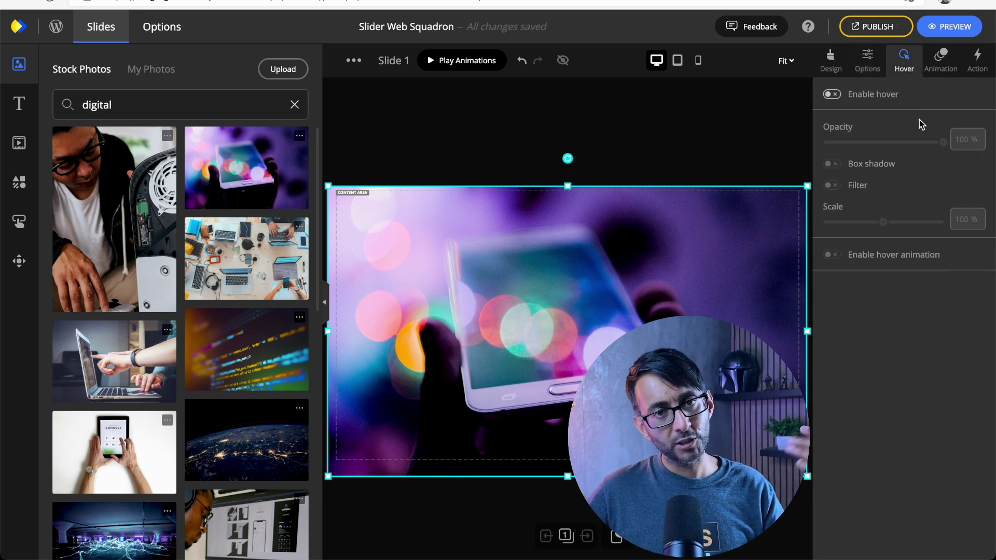
click(832, 94)
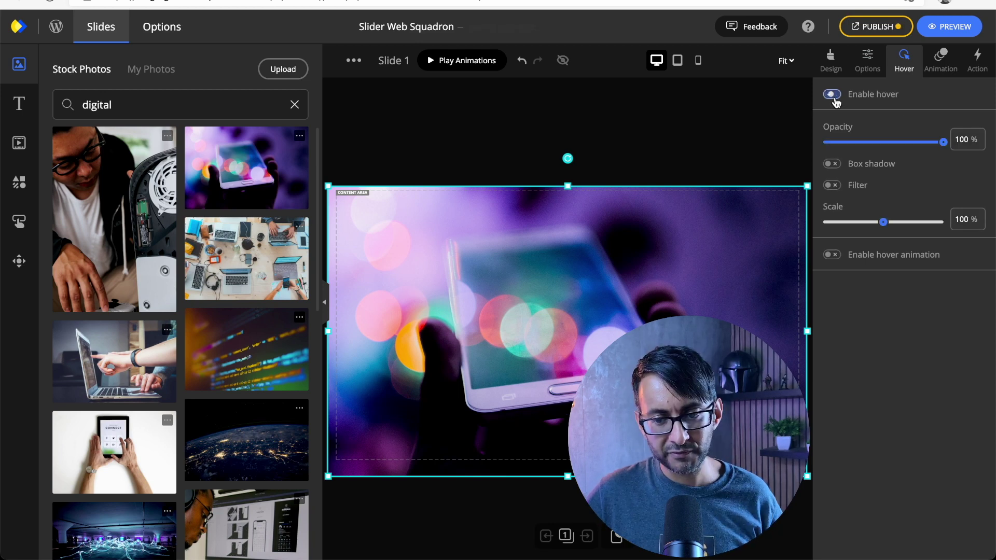
mouse_move(943, 142)
mouse_down()
mouse_move(883, 145)
mouse_move(943, 142)
mouse_up()
click(830, 96)
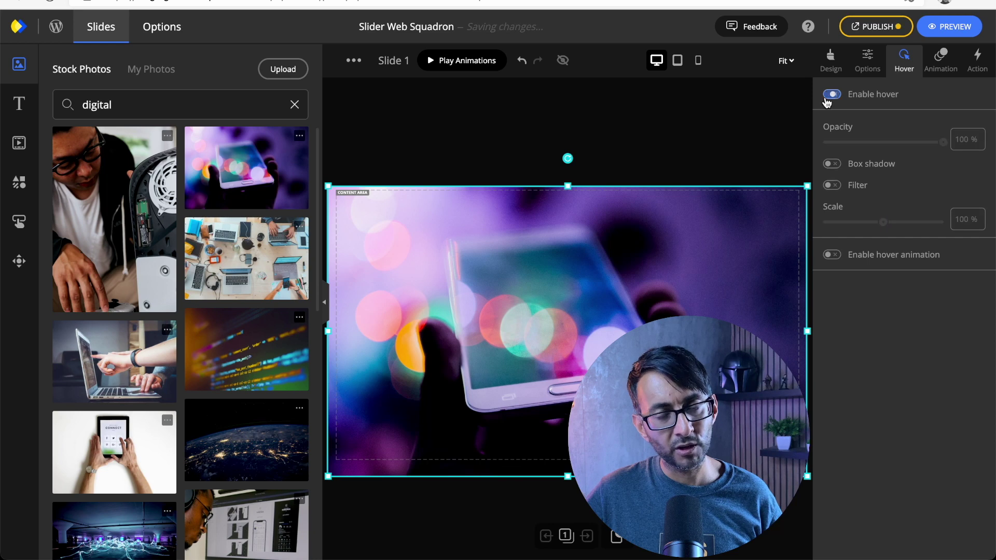
click(941, 60)
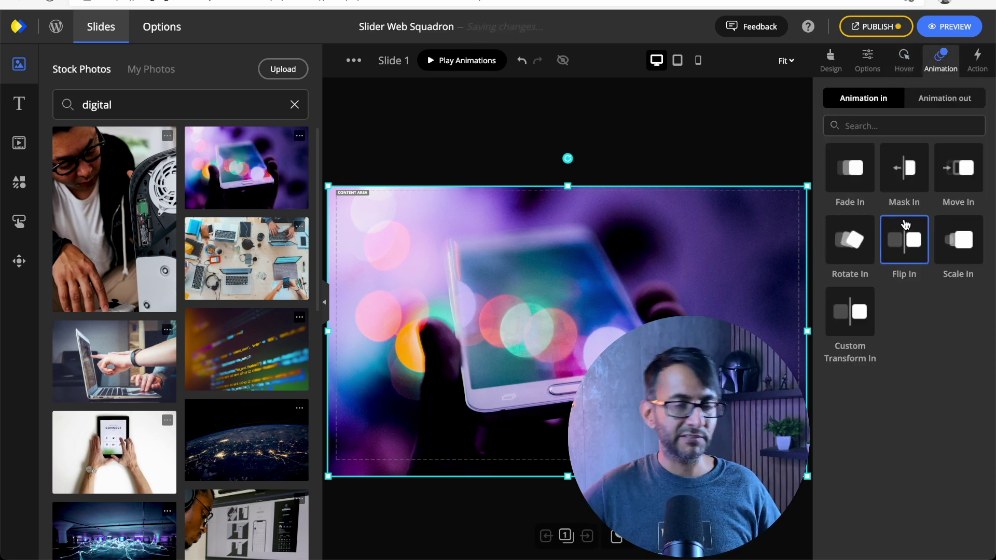
click(978, 68)
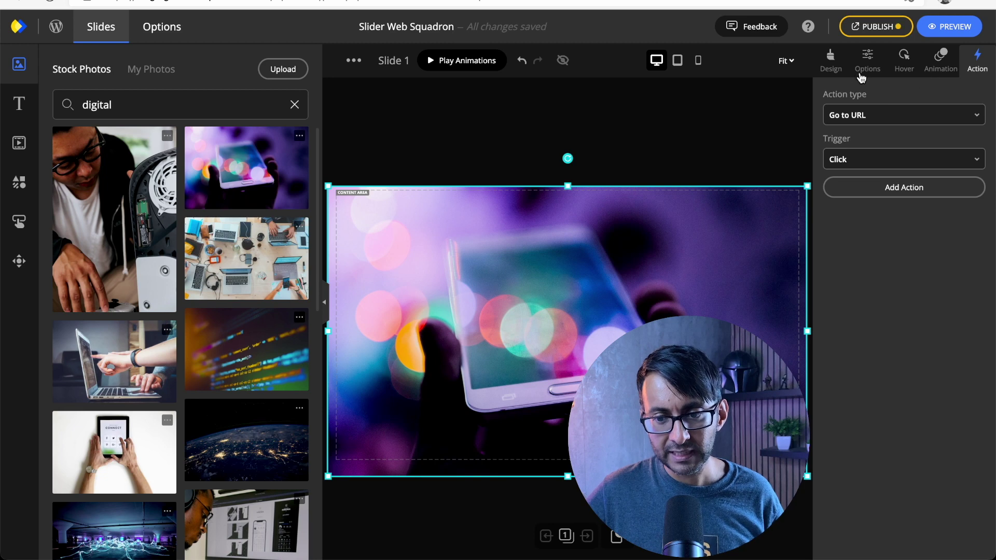
Return to the image's Design settings and show the slides list.
click(832, 61)
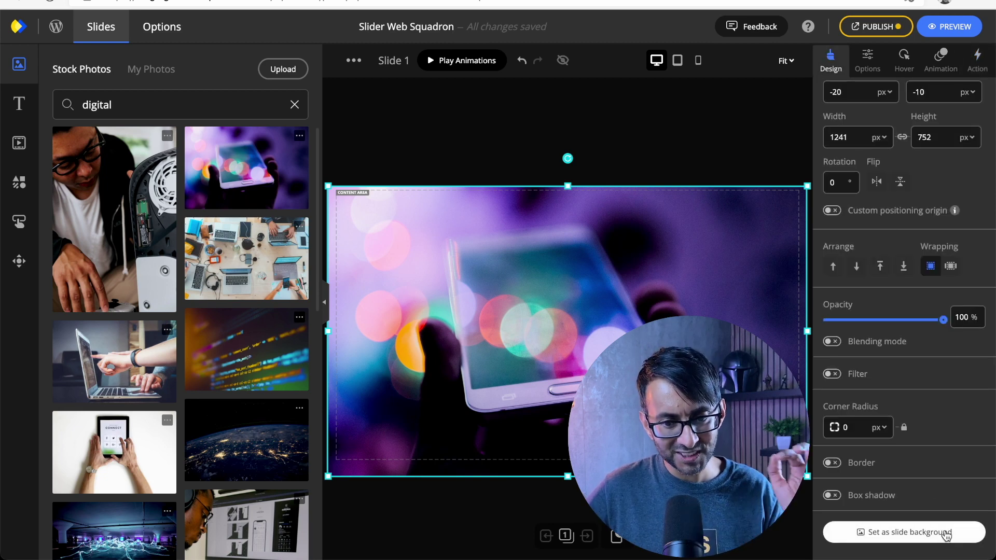
click(566, 536)
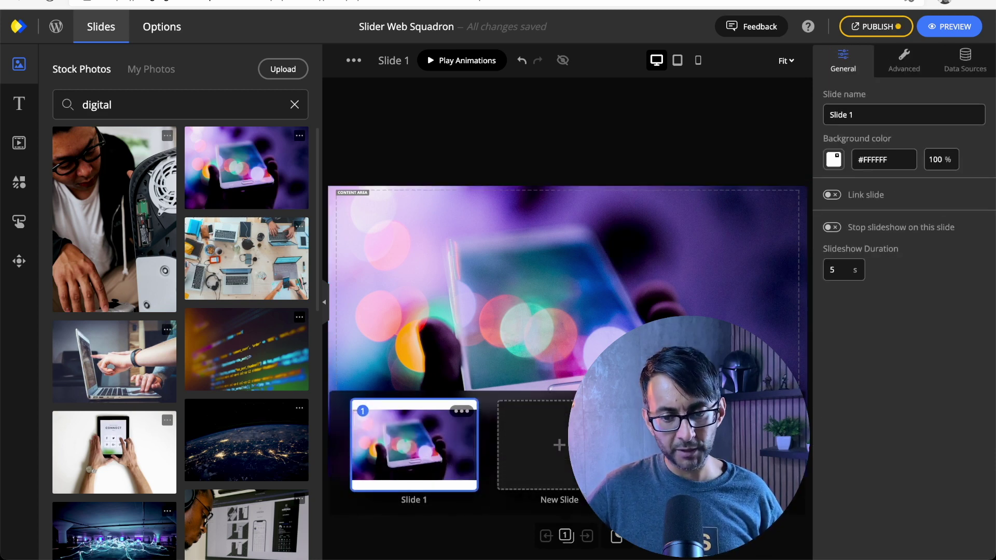
Set the phone photo as Slide 1's background image and switch its fill mode to fit.
click(843, 59)
click(565, 298)
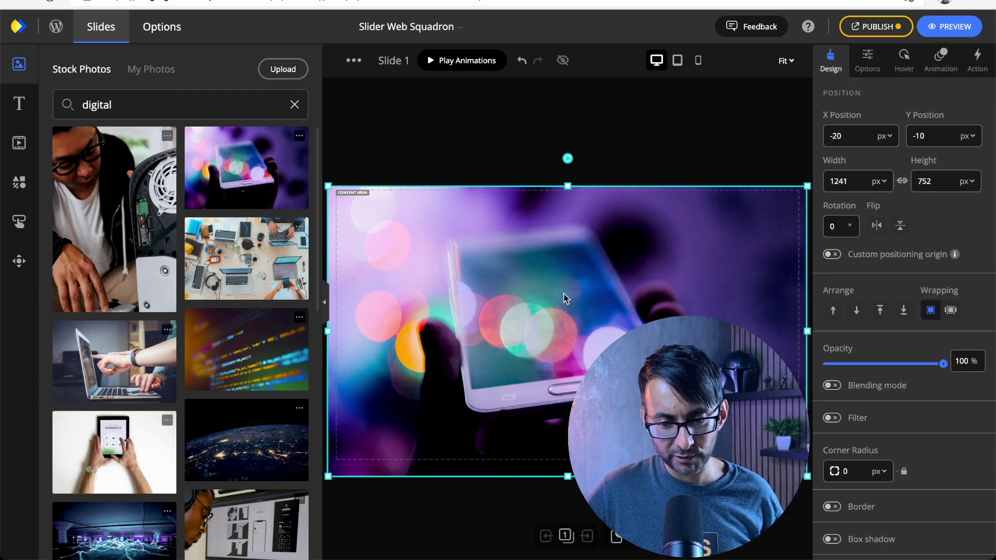
scroll(901, 472, down, 1)
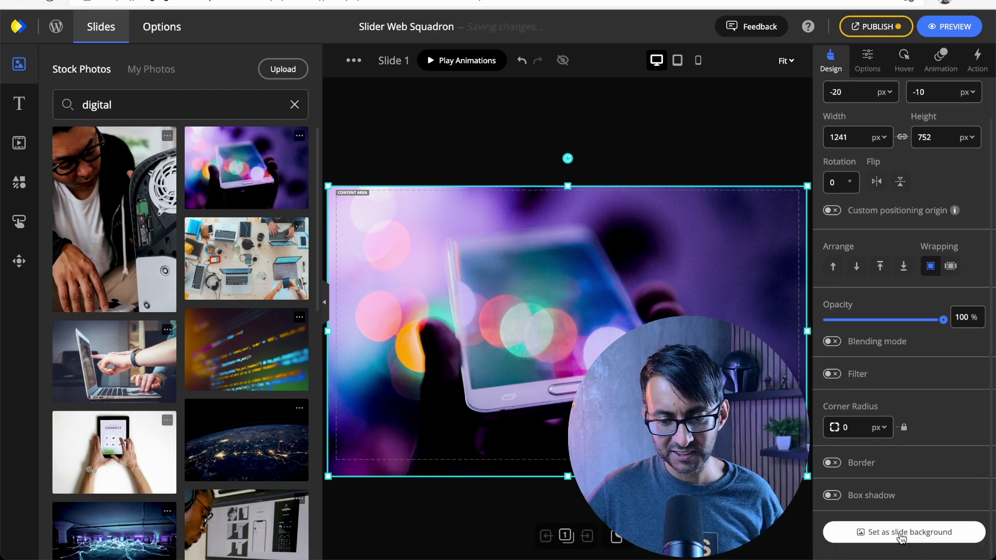
click(901, 532)
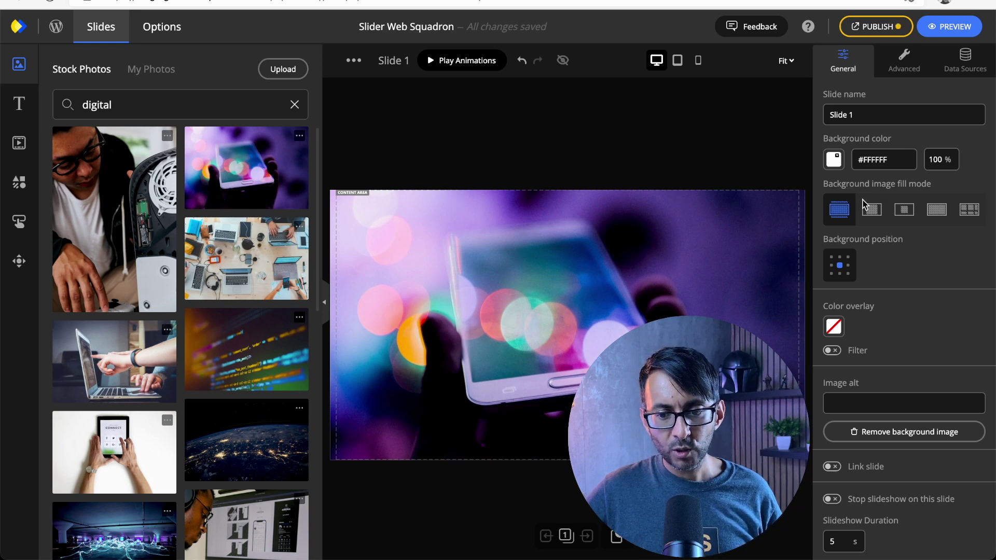
click(872, 211)
Try the fit, stretch and tile background fill modes, settling back on Cover.
click(904, 210)
click(937, 209)
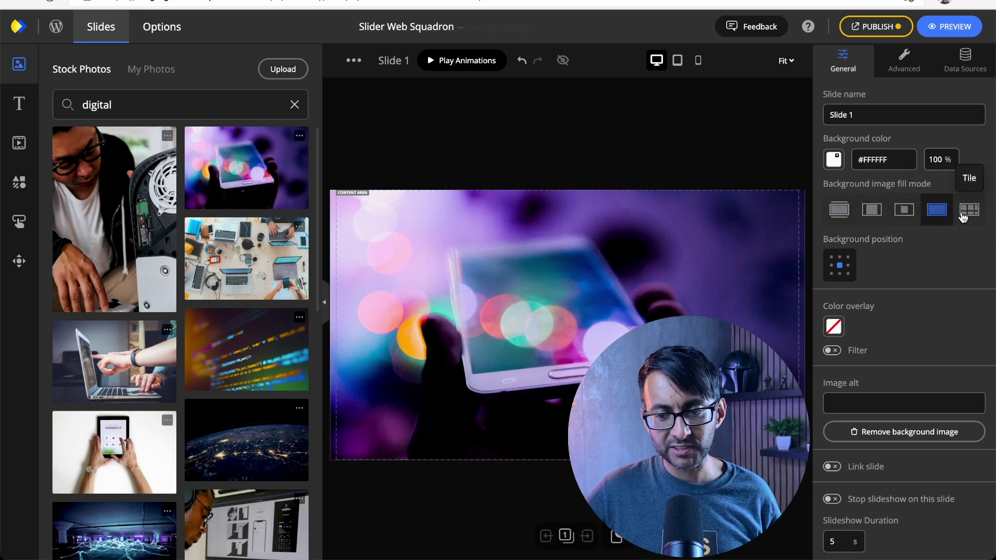
click(970, 210)
click(851, 212)
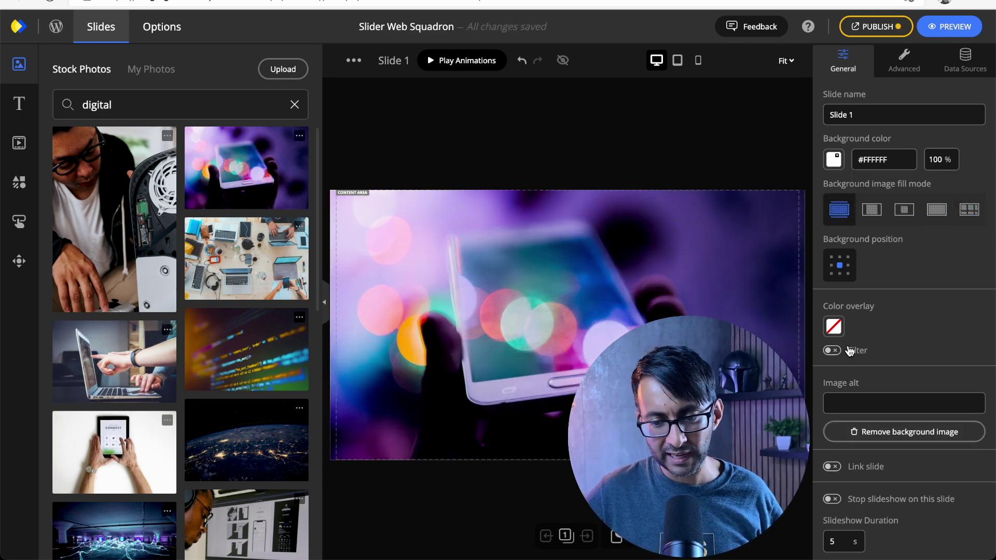
Browse the slide's alt text, Advanced and Data Sources settings, then open the slider Options.
click(879, 404)
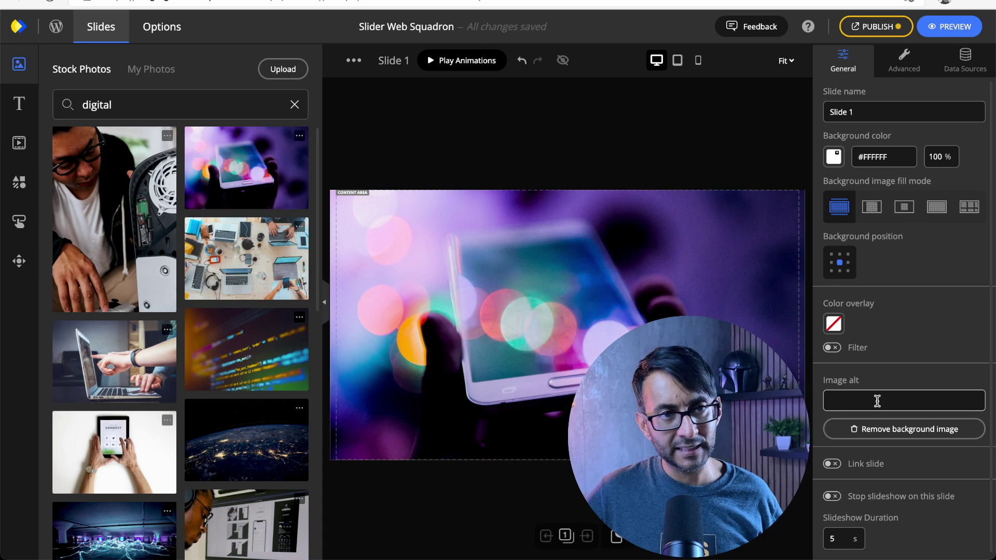
scroll(878, 401, down, 1)
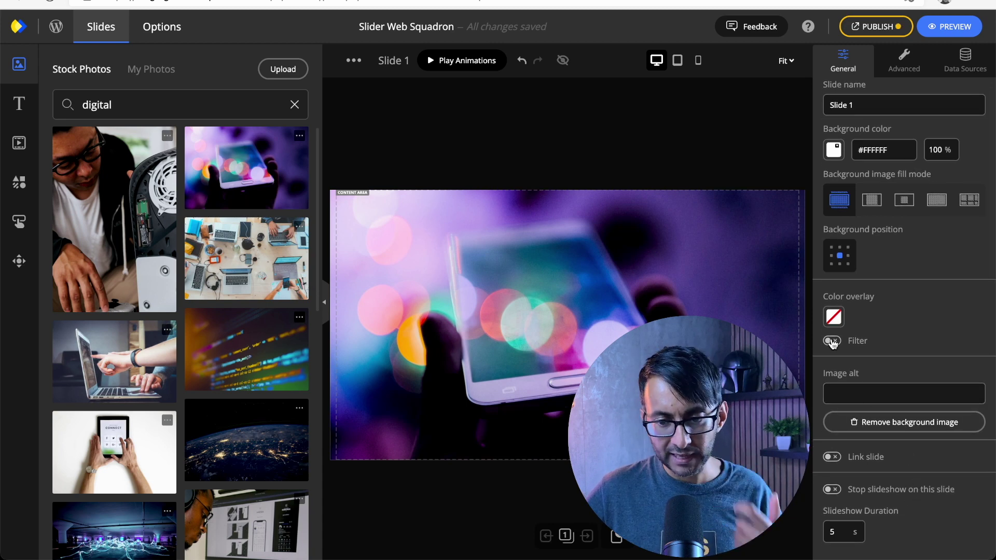
scroll(832, 343, up, 1)
click(901, 61)
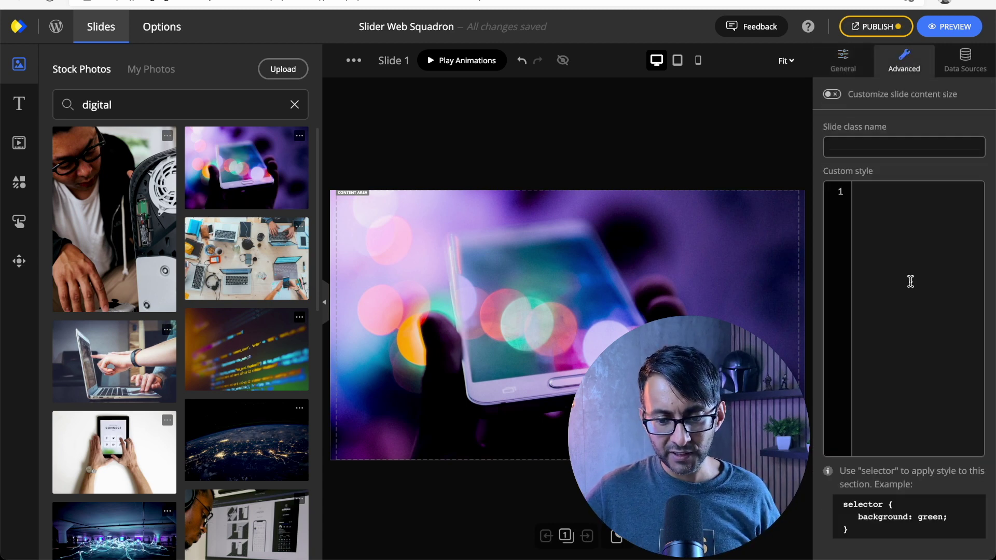
click(969, 67)
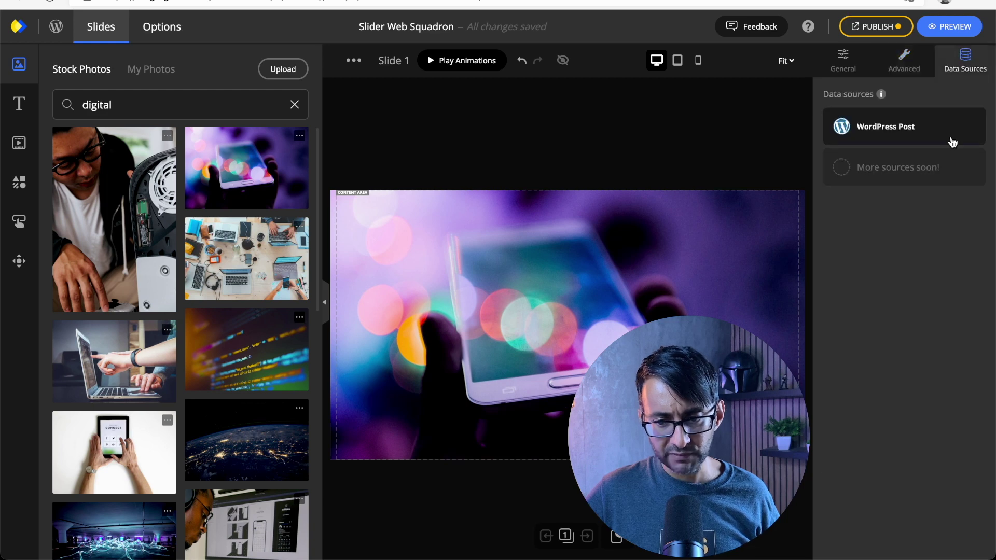
click(841, 57)
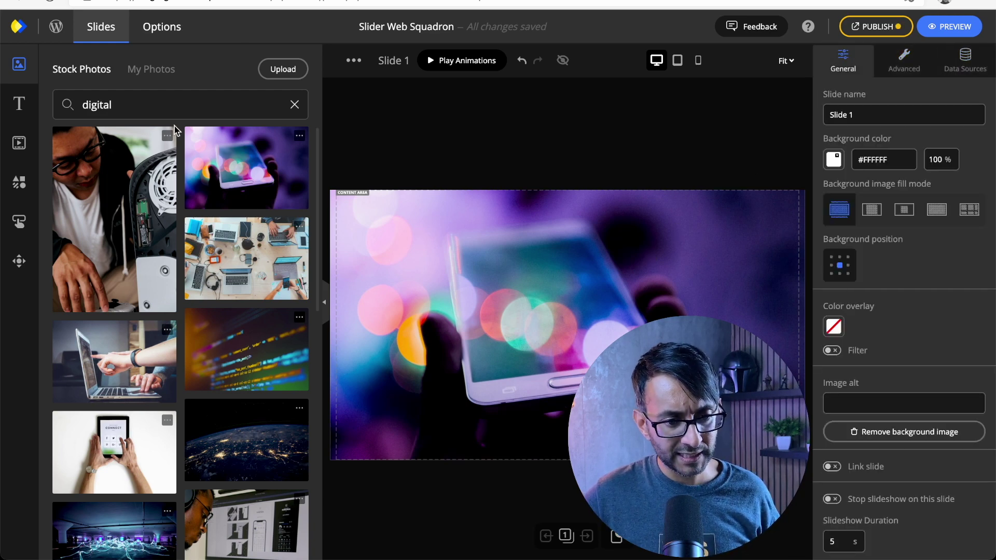
click(165, 26)
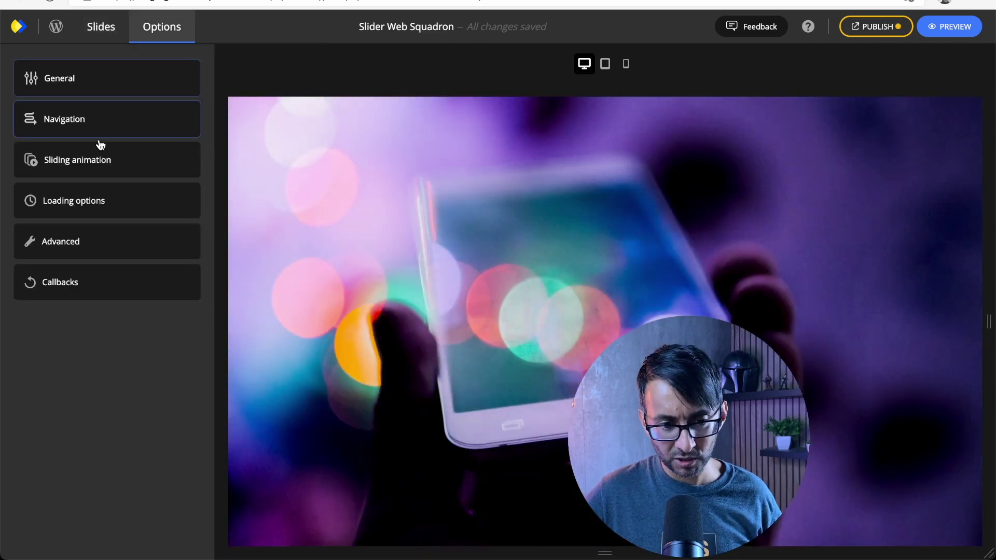
Return to the Slides editor, opening and dismissing the canvas context menu twice.
click(101, 27)
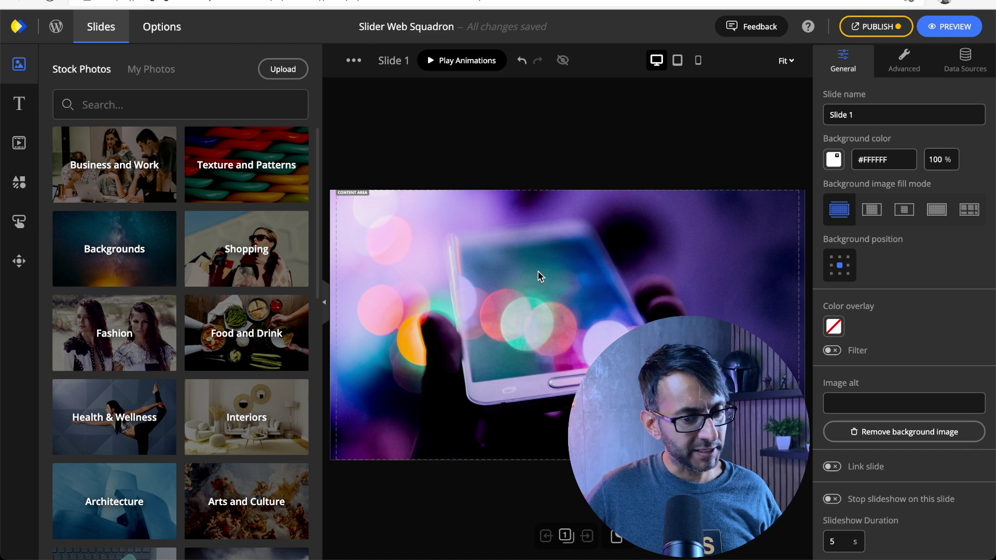
right_click(476, 270)
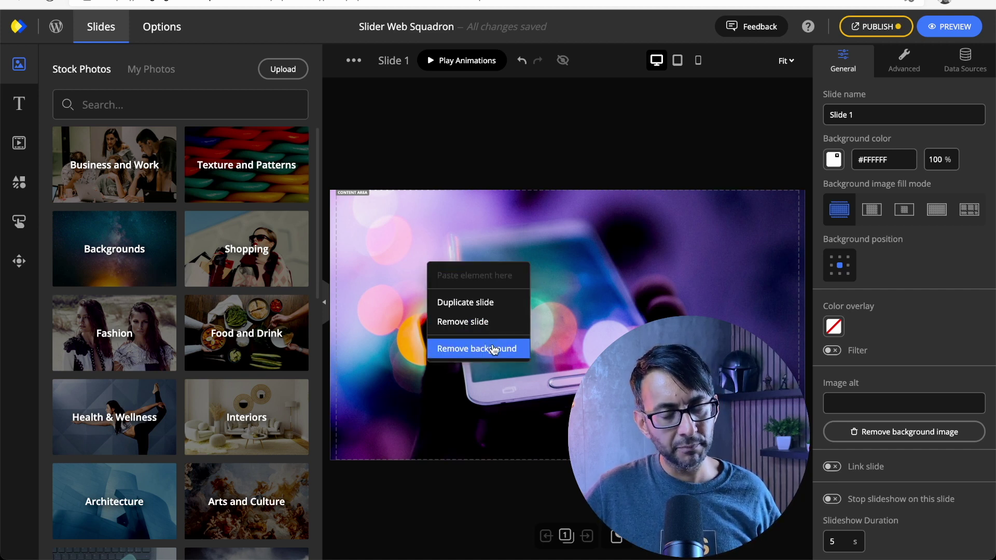
click(668, 268)
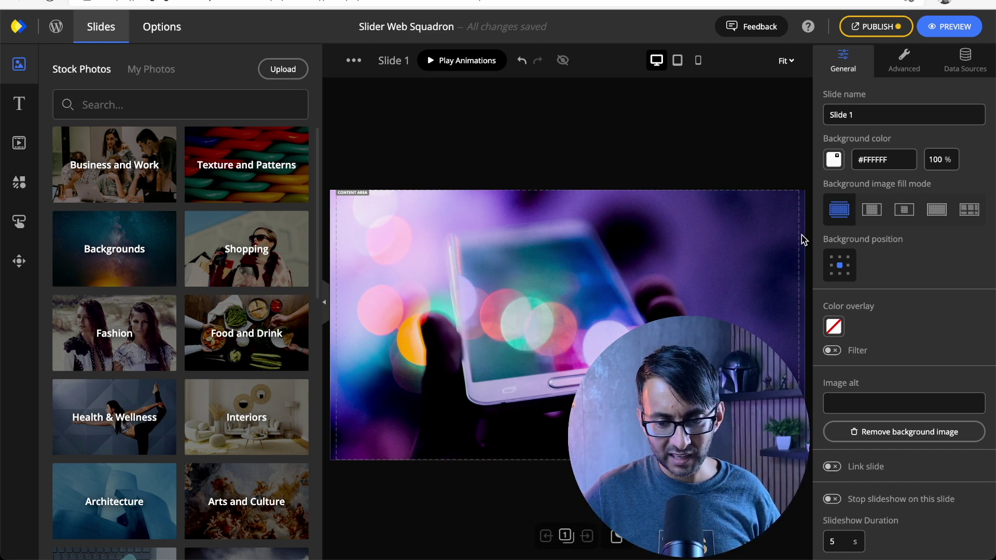
right_click(567, 263)
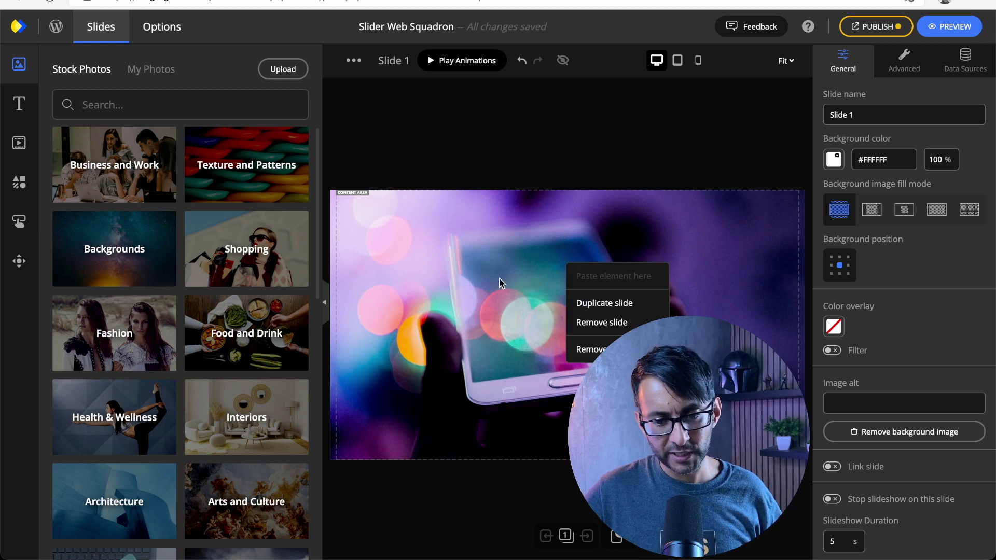
click(425, 267)
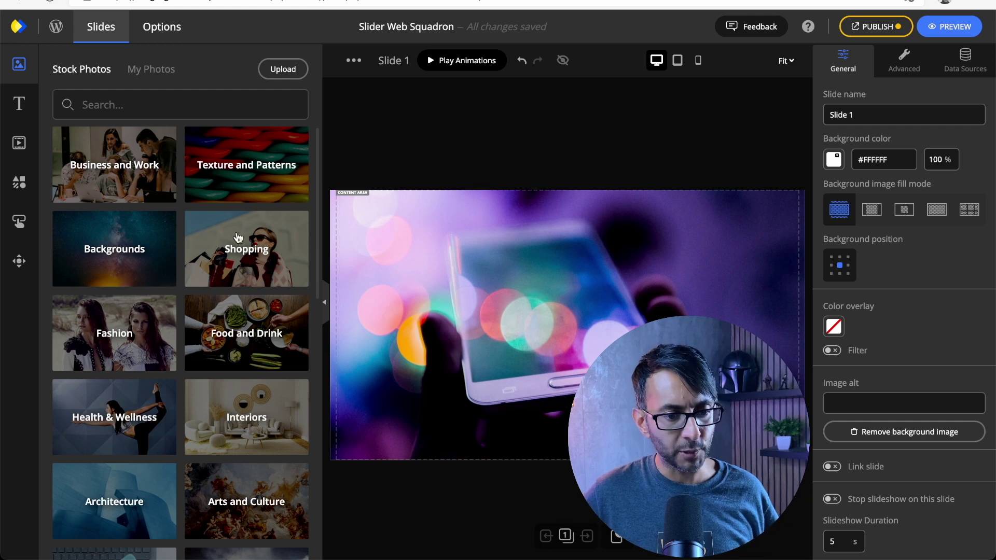
click(19, 103)
Add an 'Add Heading Text' heading, move it to the slide's left middle, and size it 100 px.
click(182, 148)
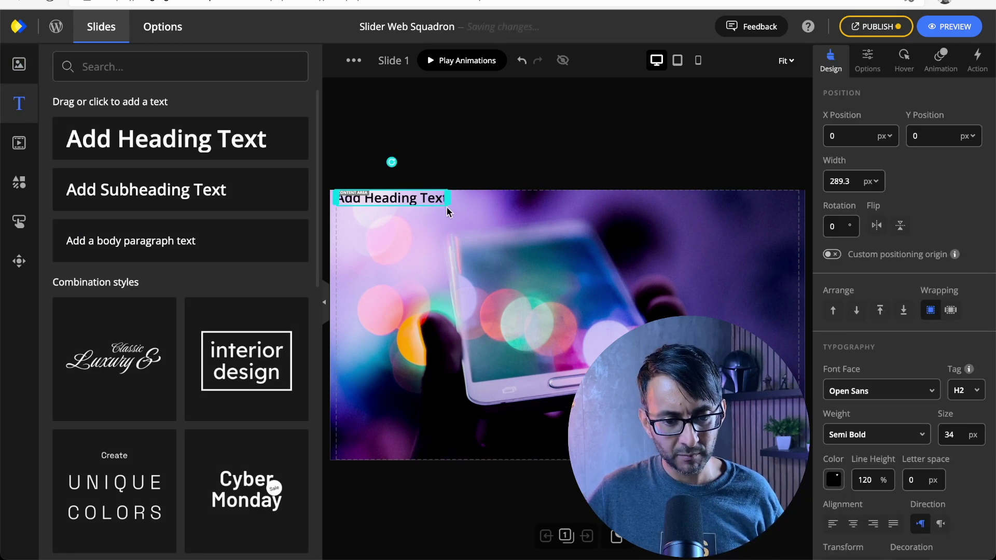
drag(438, 206, 467, 345)
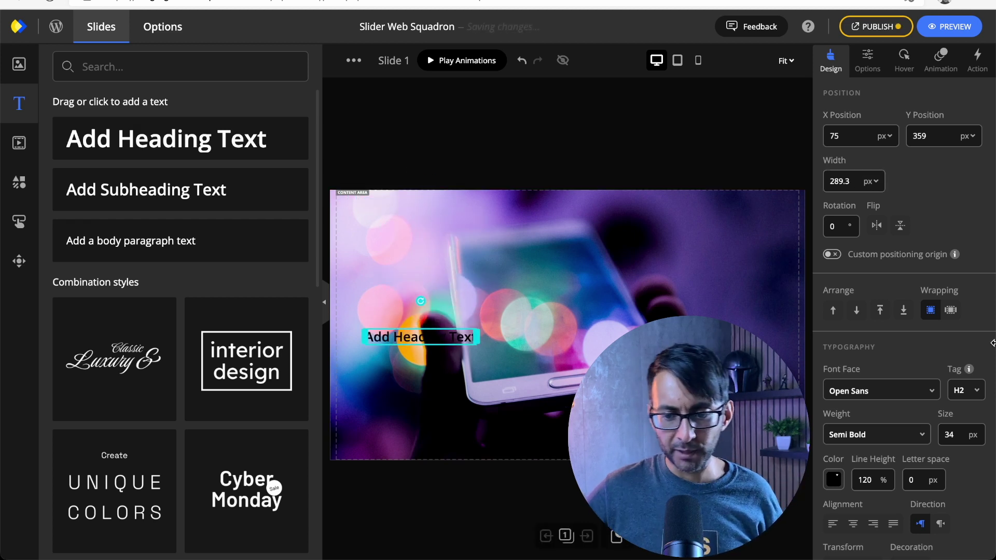
double_click(949, 434)
text(100)
key(Return)
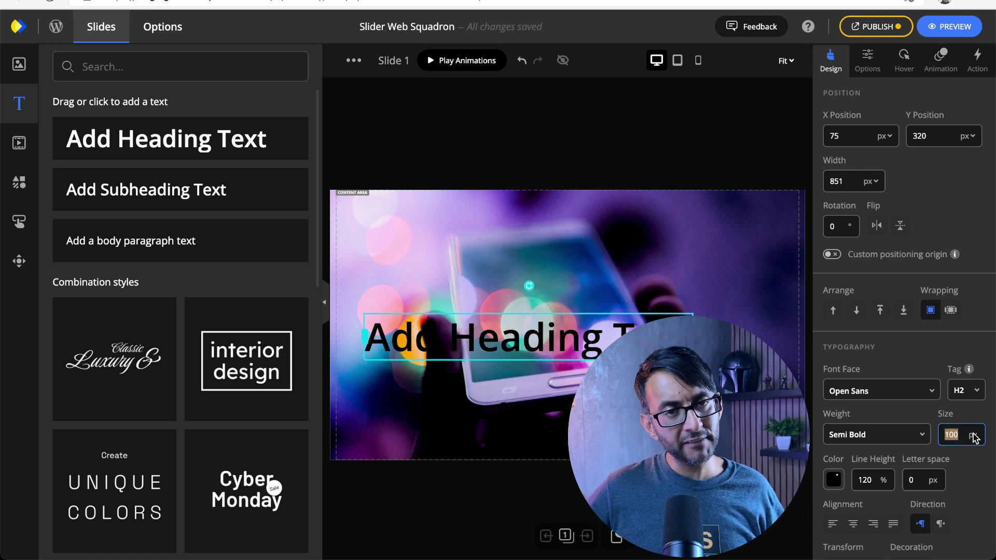
Make the heading 60 px, white and Extra Bold.
text(6)
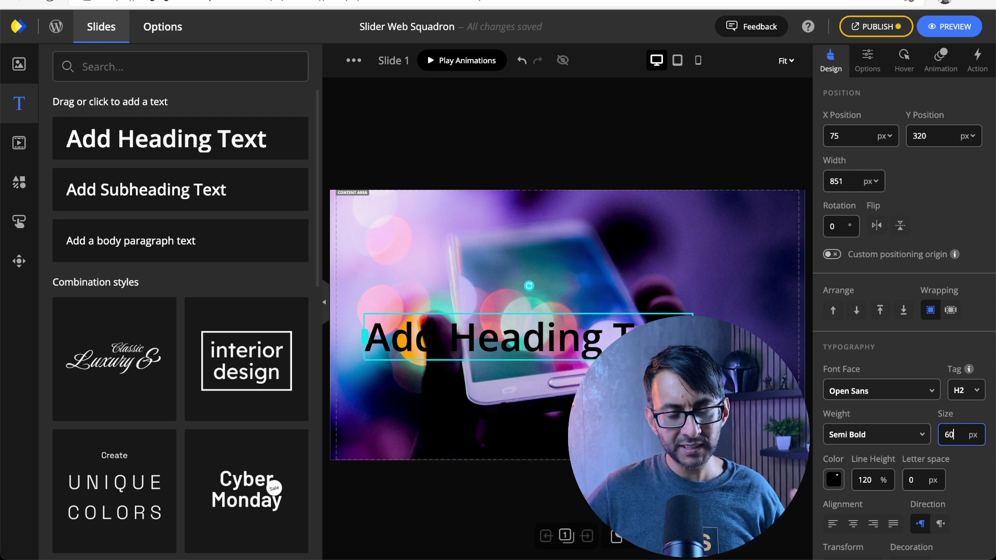
text(0)
key(Return)
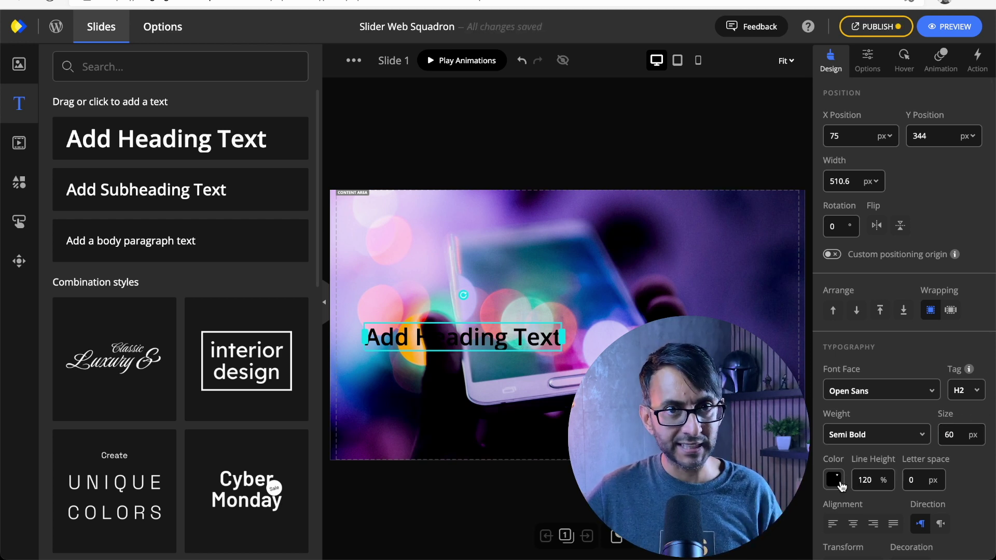
click(835, 480)
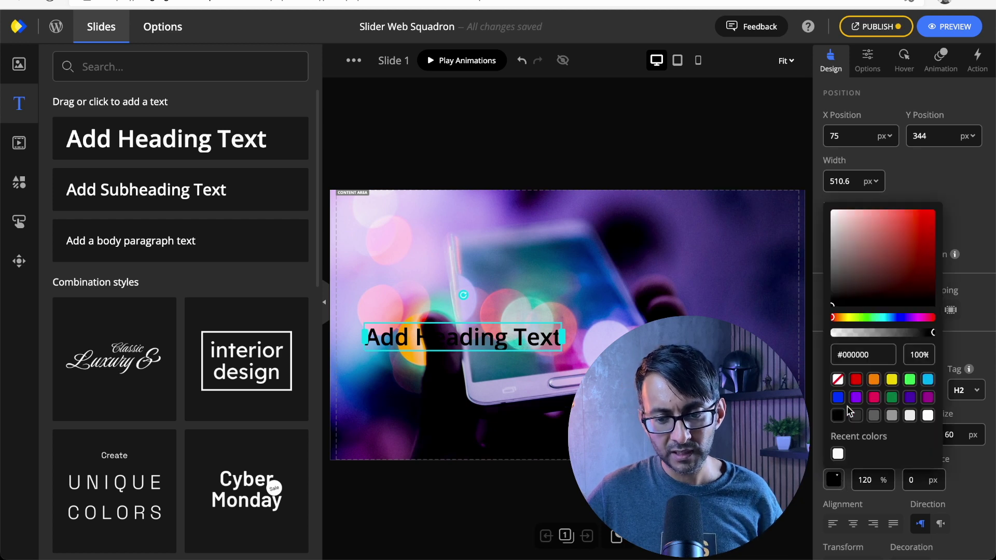
click(928, 415)
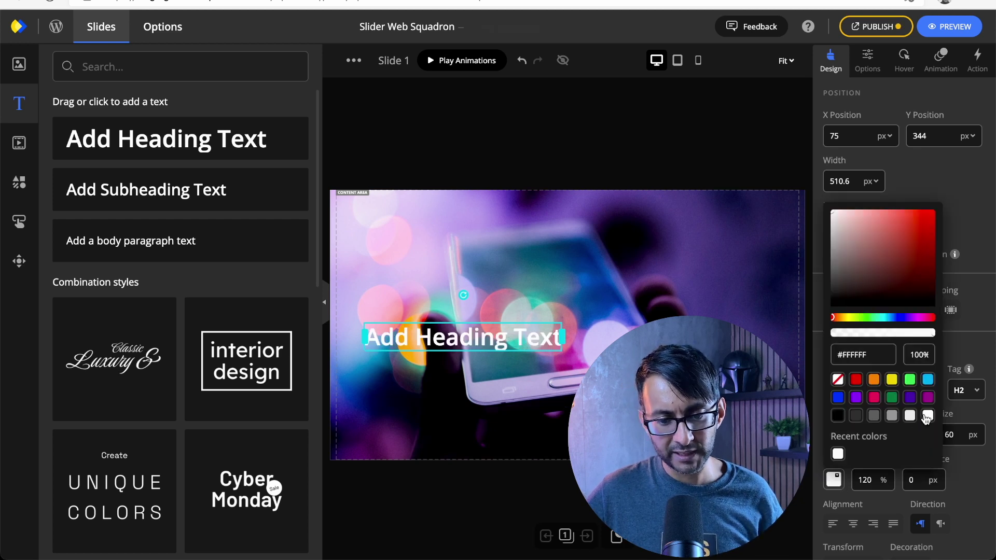
click(813, 409)
click(524, 340)
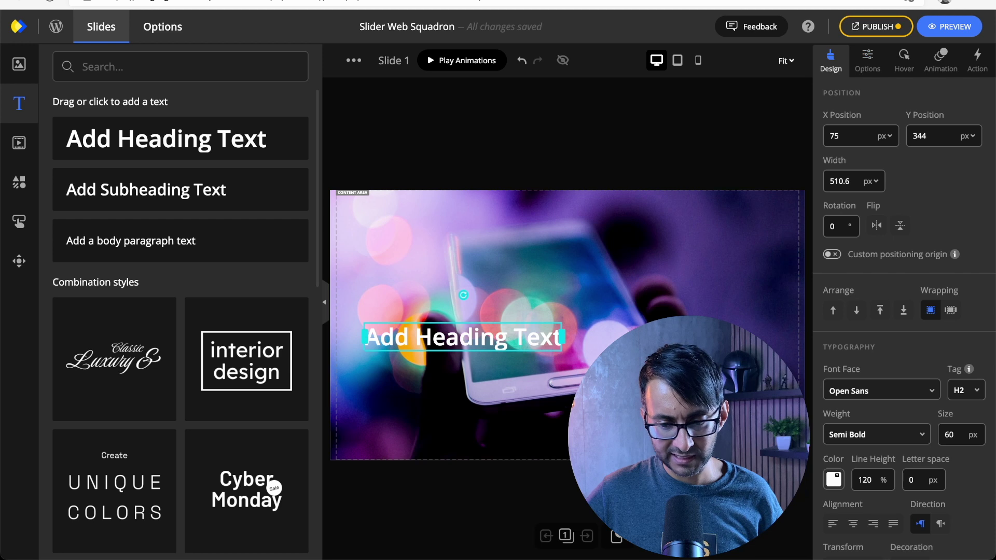
click(923, 440)
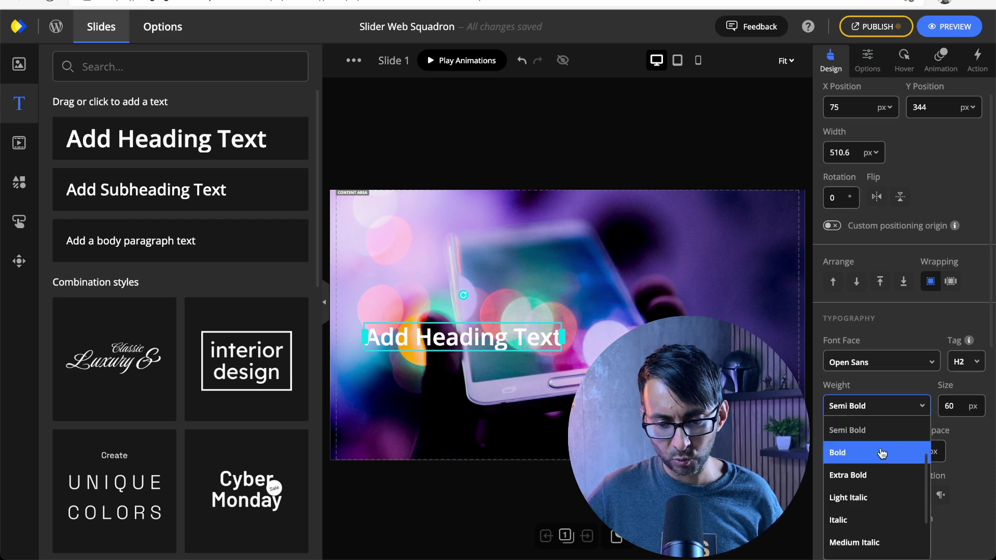
click(869, 474)
Resize the heading to 200 px, then settle on 100 px and deselect it.
double_click(948, 405)
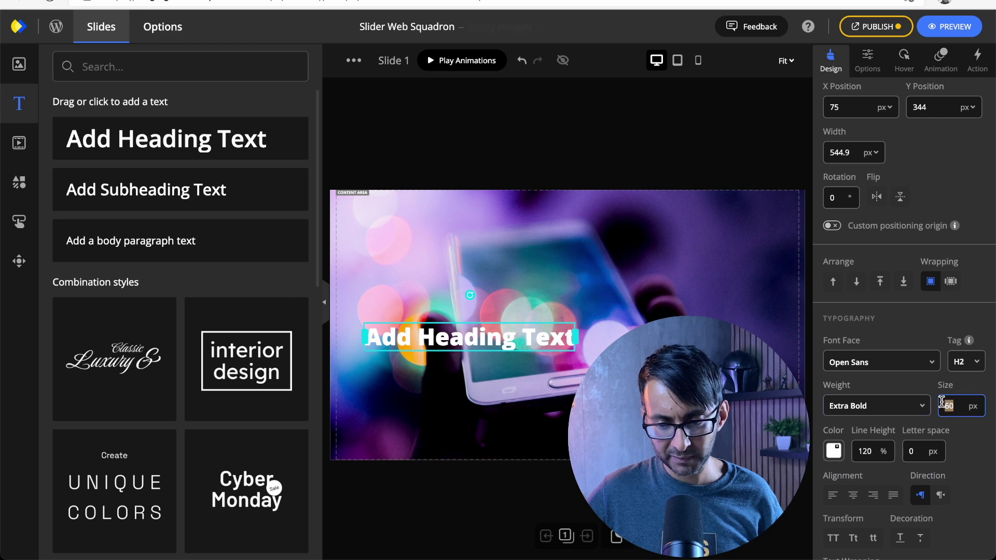
key(Return)
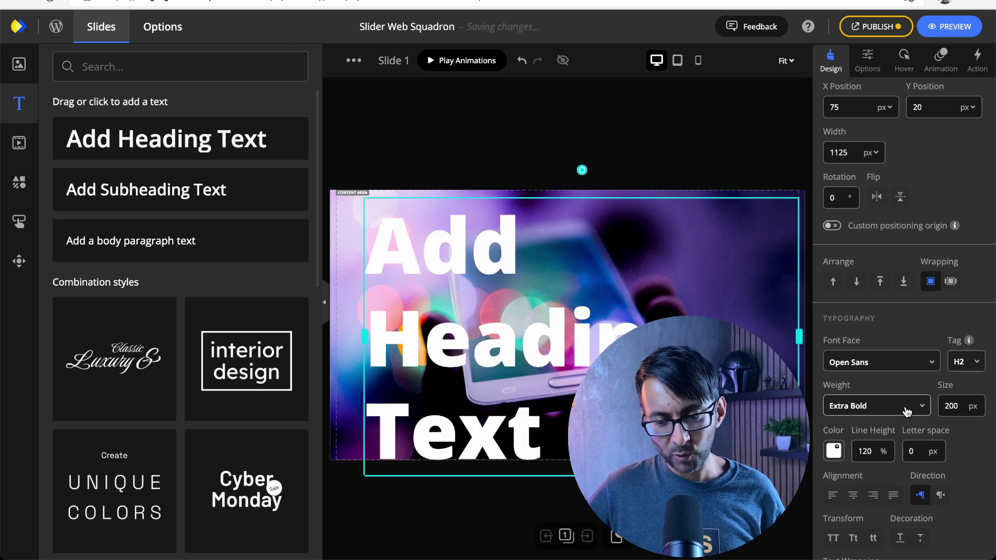
double_click(952, 405)
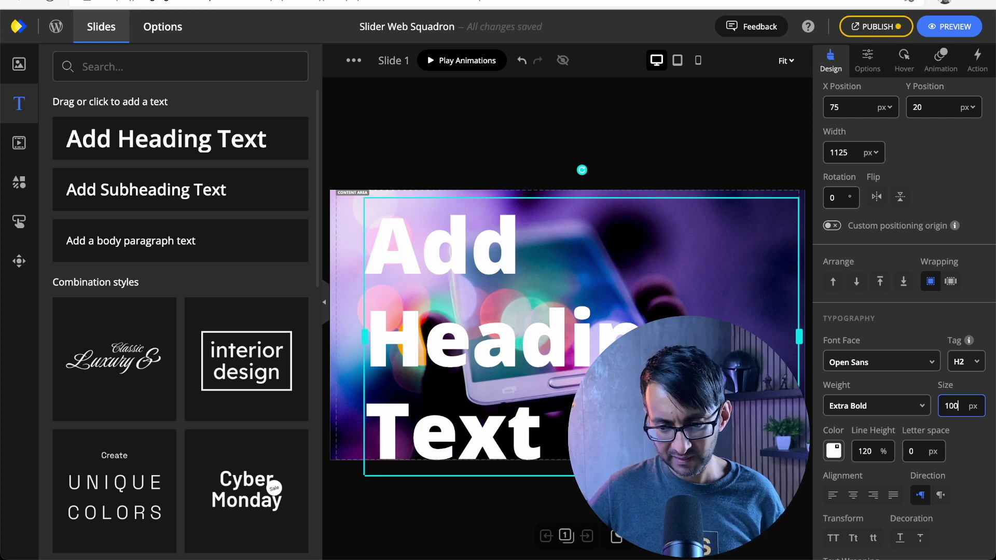
text(100)
key(Return)
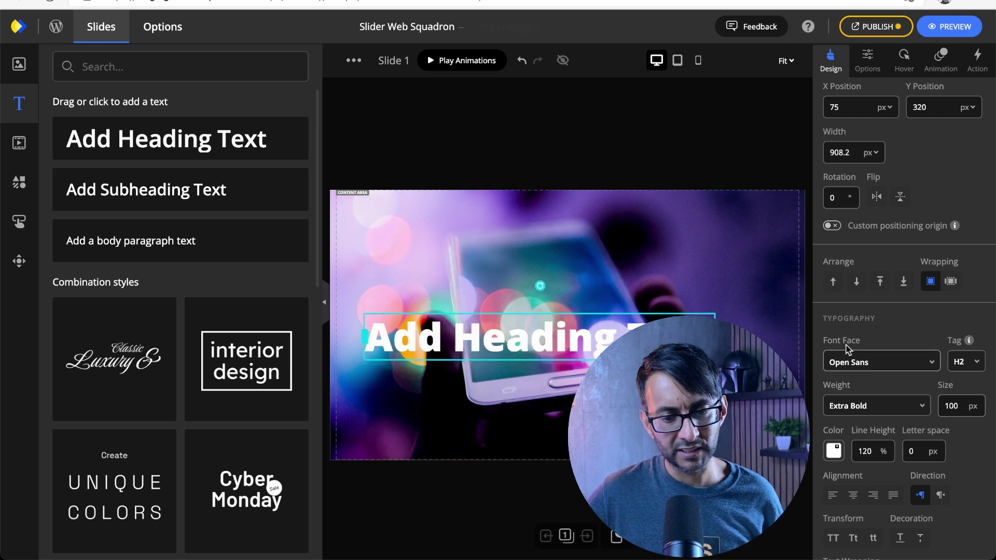
click(617, 156)
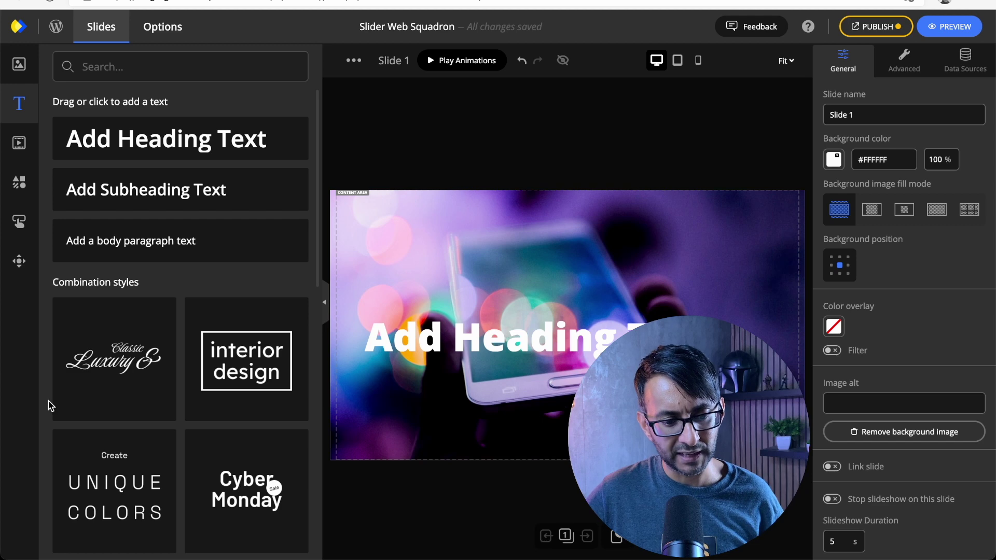
scroll(207, 413, down, 7)
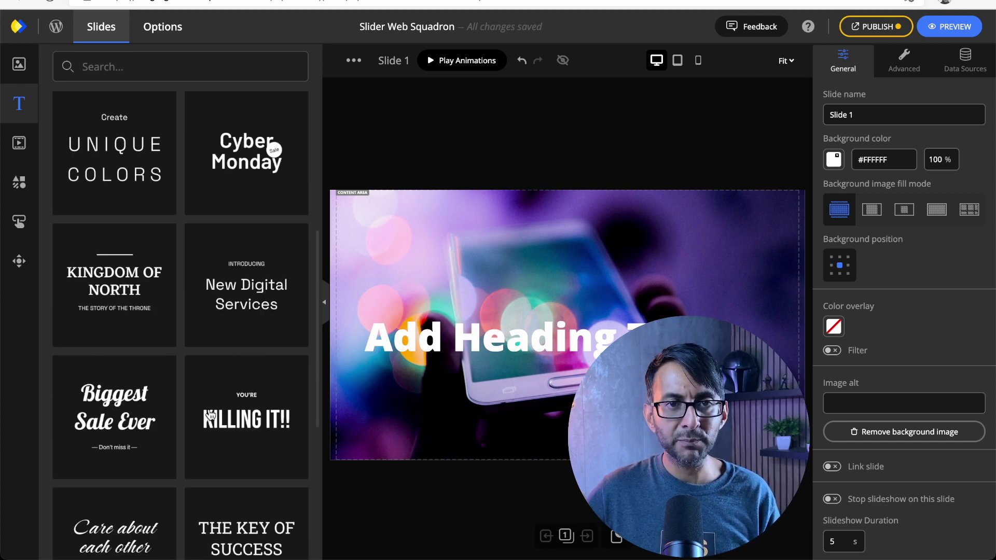
Add THE KEY OF SUCCESS text template, move it down-right, and undo a left-align.
scroll(110, 282, down, 3)
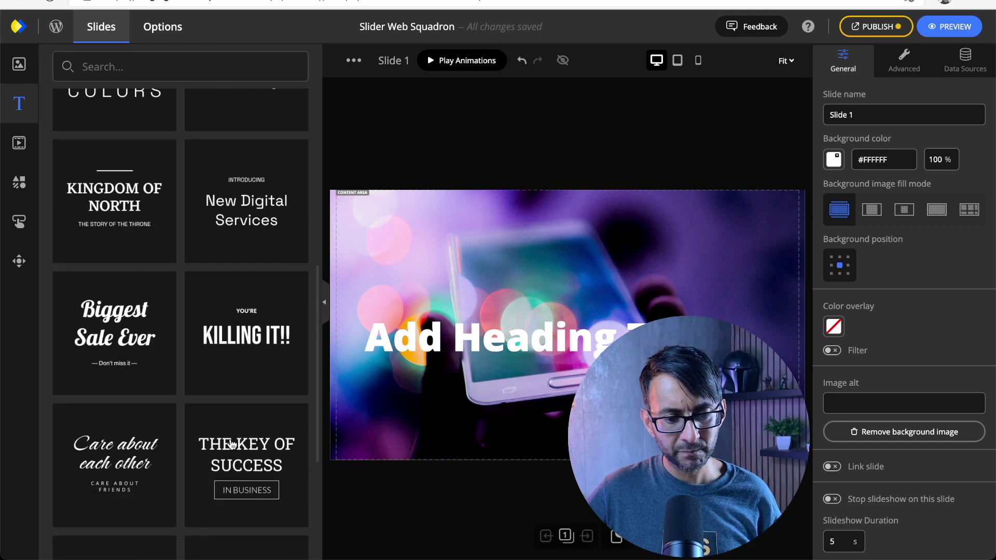
scroll(192, 425, up, 3)
scroll(179, 368, down, 3)
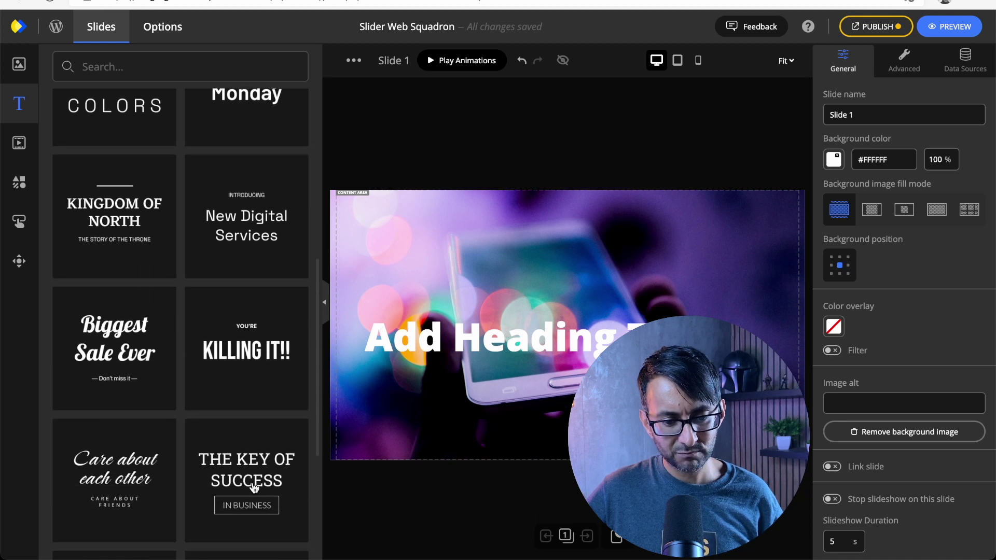
click(252, 485)
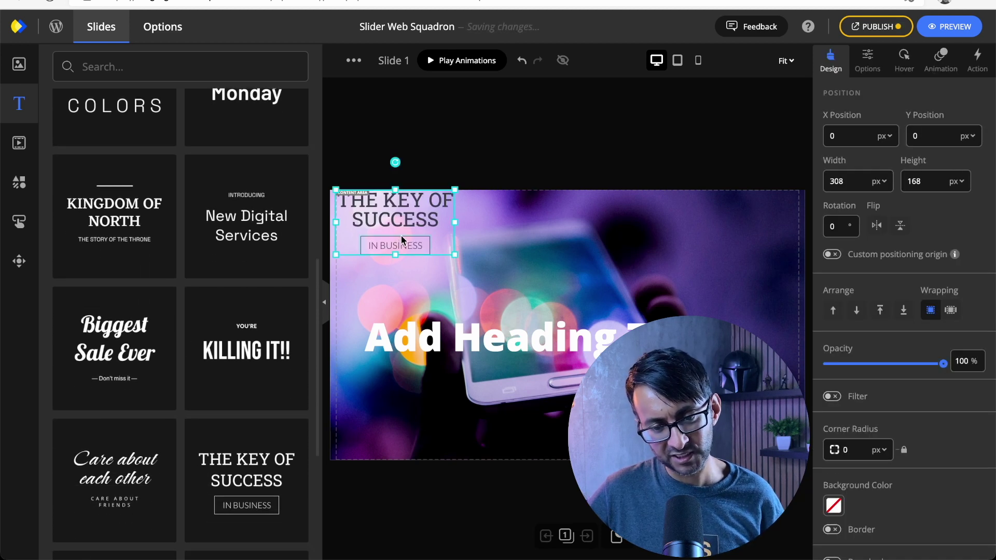
drag(402, 240, 439, 283)
click(832, 523)
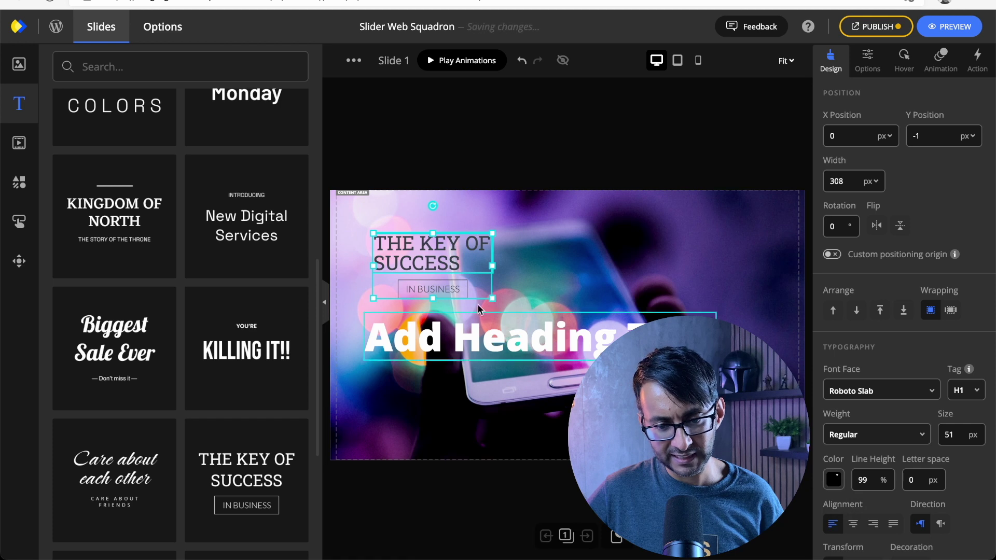
click(417, 289)
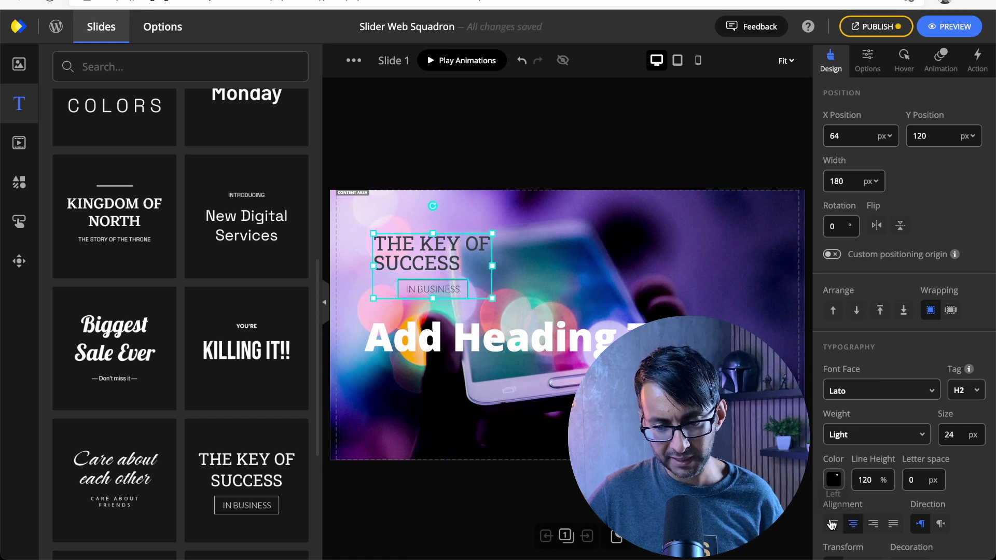
key(ctrl+z)
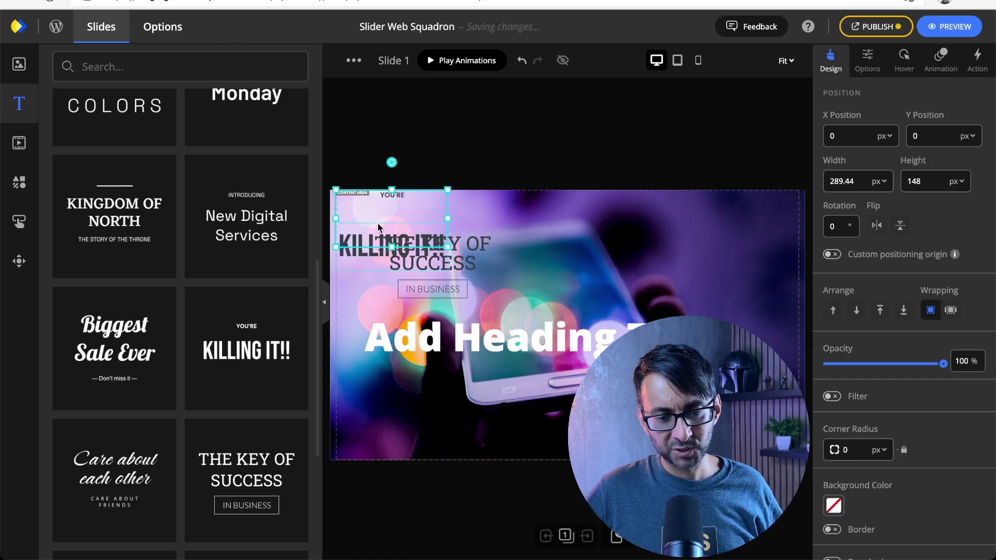
Move KILLING IT!! to the slide's upper right and colour it light grey.
drag(377, 222, 621, 230)
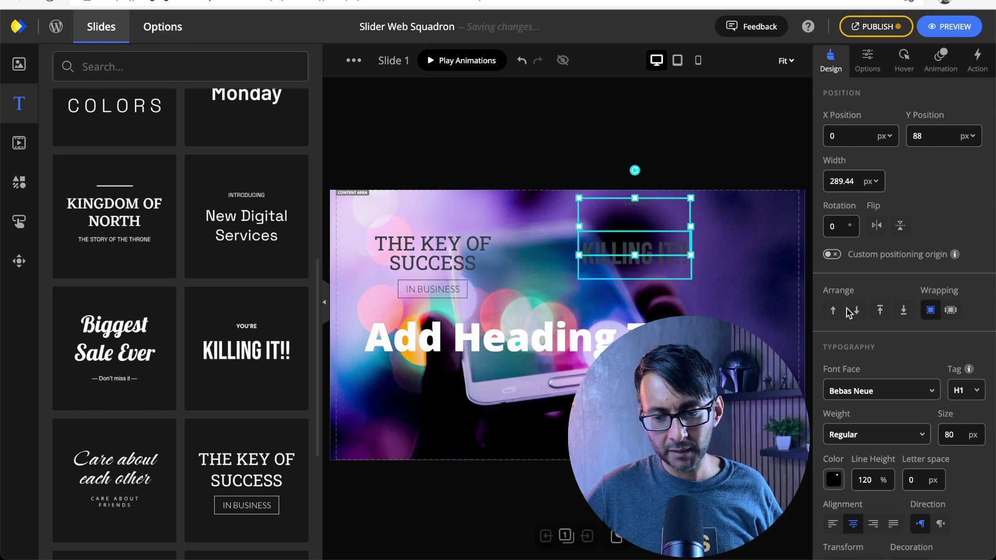
click(833, 478)
click(911, 416)
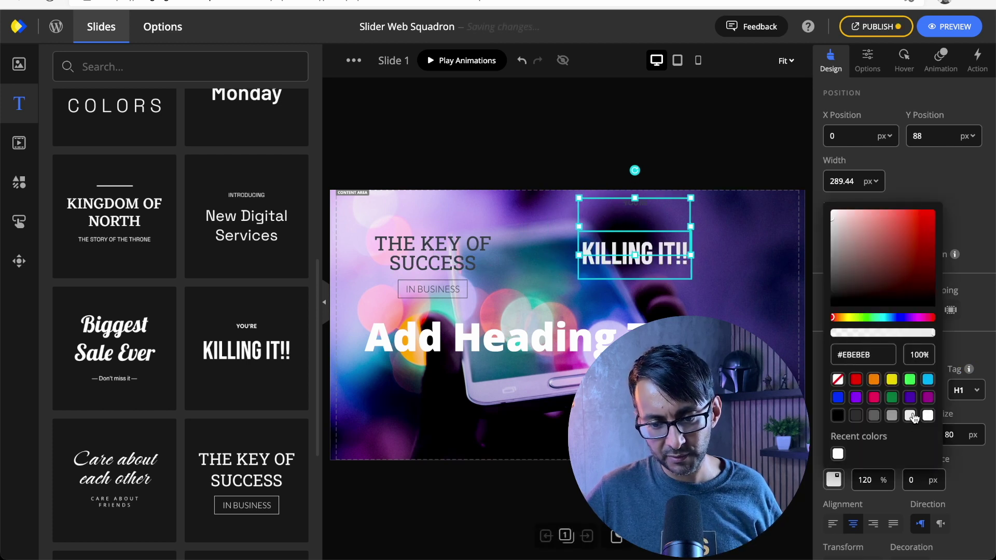
click(768, 285)
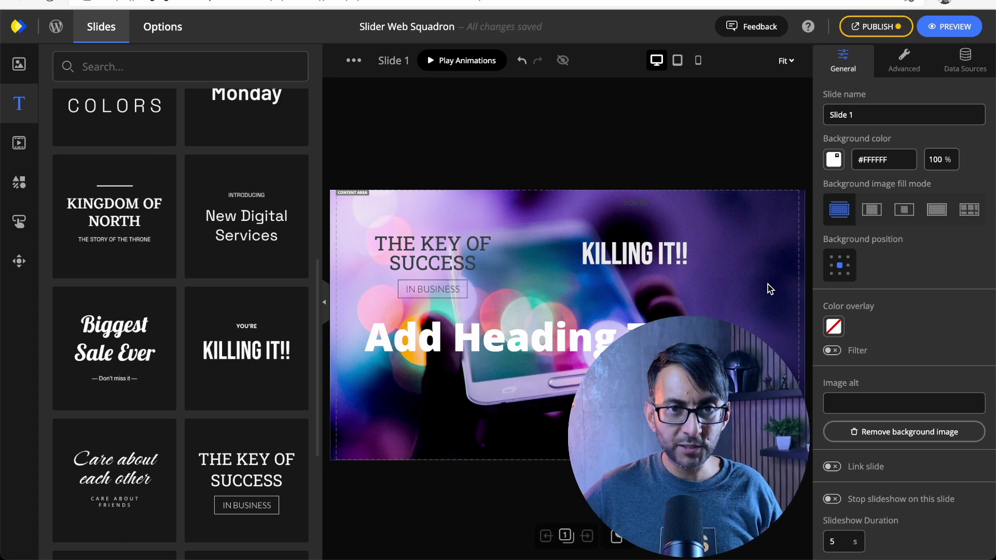
Delete THE KEY OF SUCCESS, KILLING IT!!, IN BUSINESS and the Add Heading Text heading.
scroll(141, 335, down, 5)
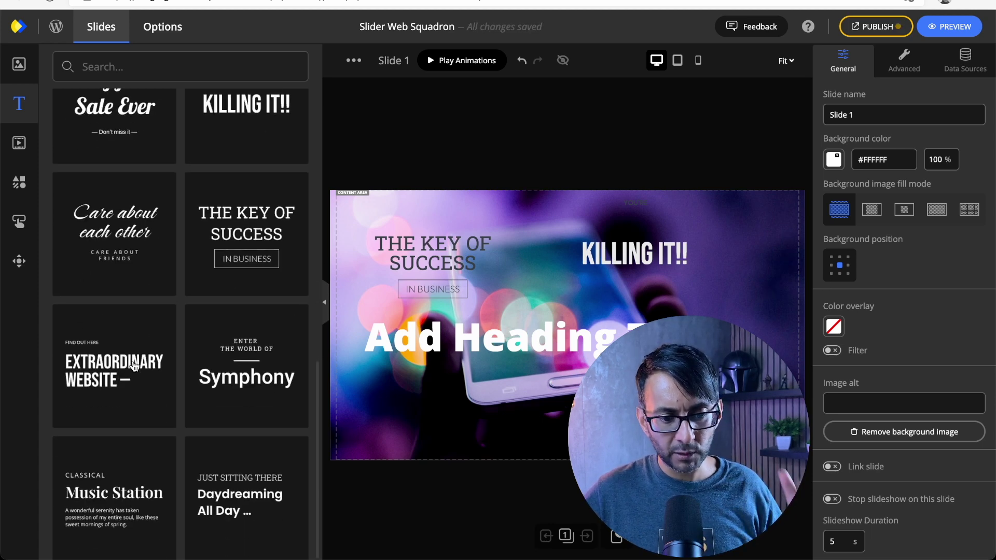
click(385, 267)
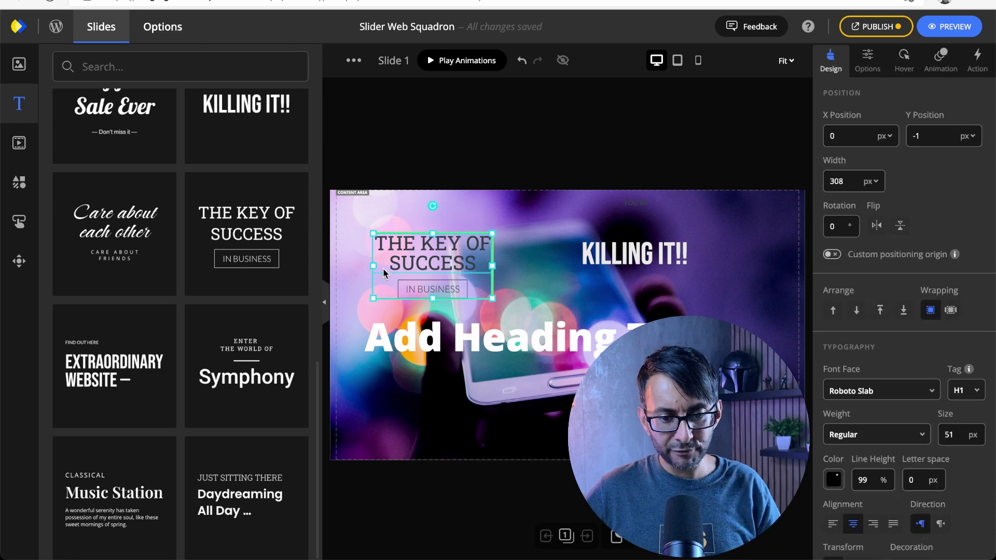
key(Delete)
click(600, 269)
key(Delete)
click(455, 286)
key(Delete)
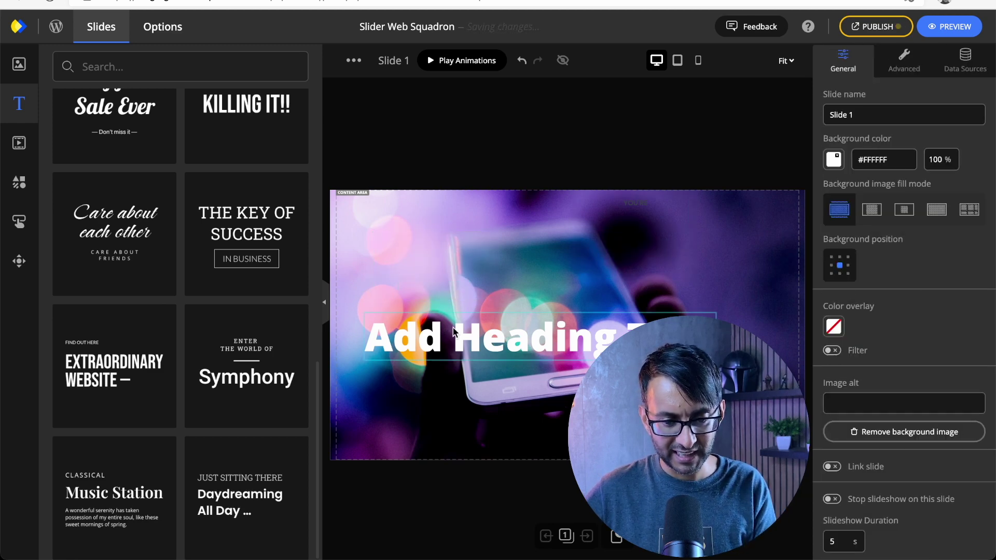
click(430, 342)
key(Delete)
Place the EXTRAORDINARY WEBSITE text template at the slide's left middle, then open stock videos.
click(138, 368)
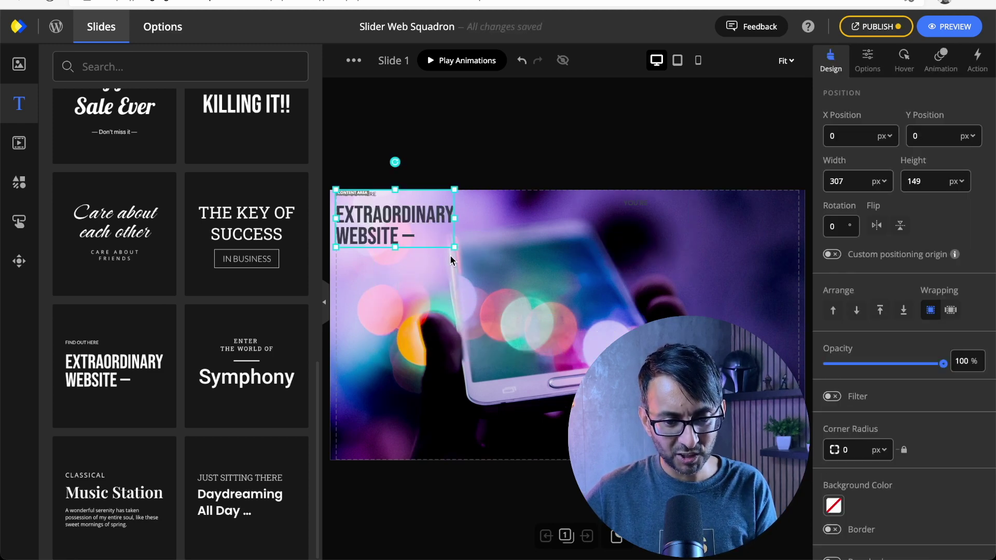
drag(452, 247, 547, 353)
click(19, 143)
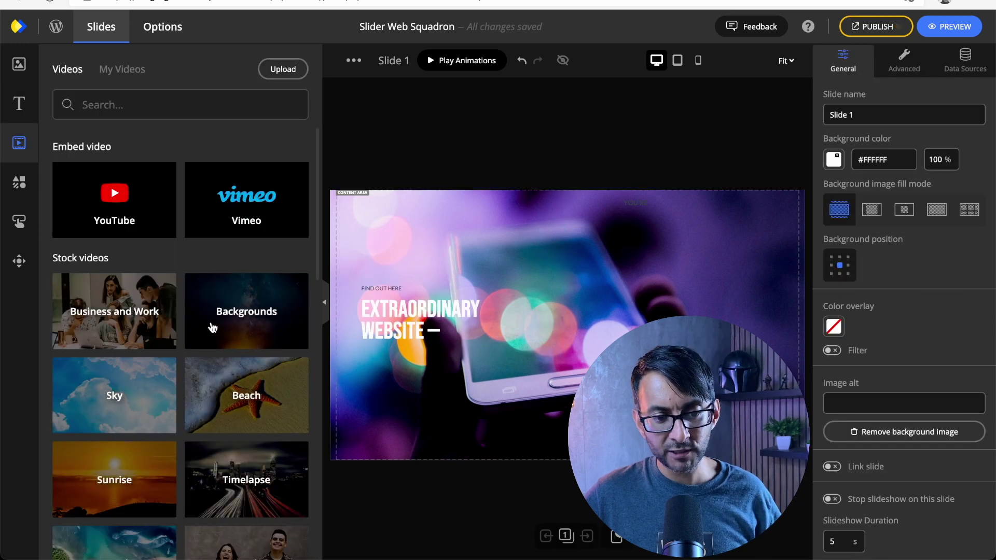
Search the stock video library for 'digital'.
click(186, 103)
text(d)
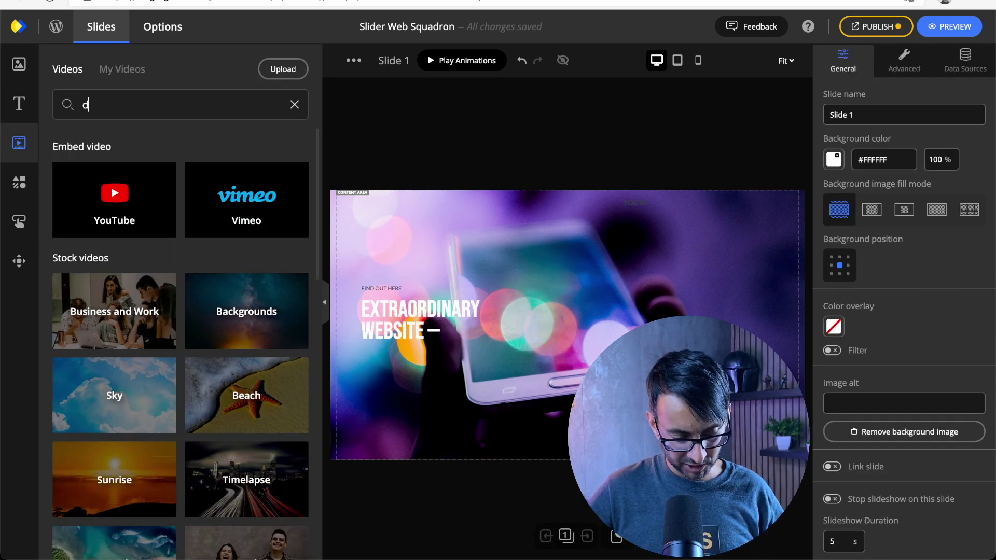
text(o)
key(BackSpace)
text(igital)
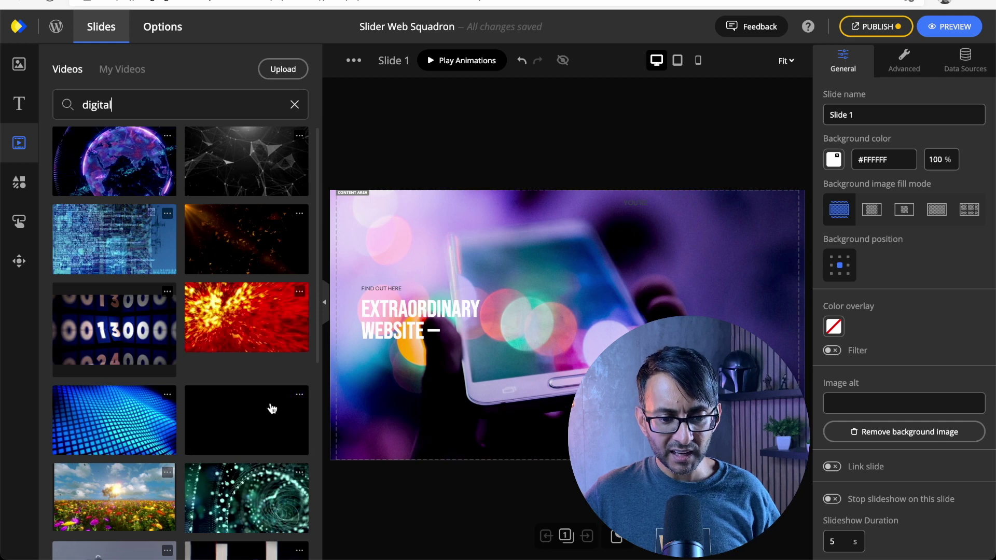
Add the red fire video to the slide, play it, then delete it.
click(247, 317)
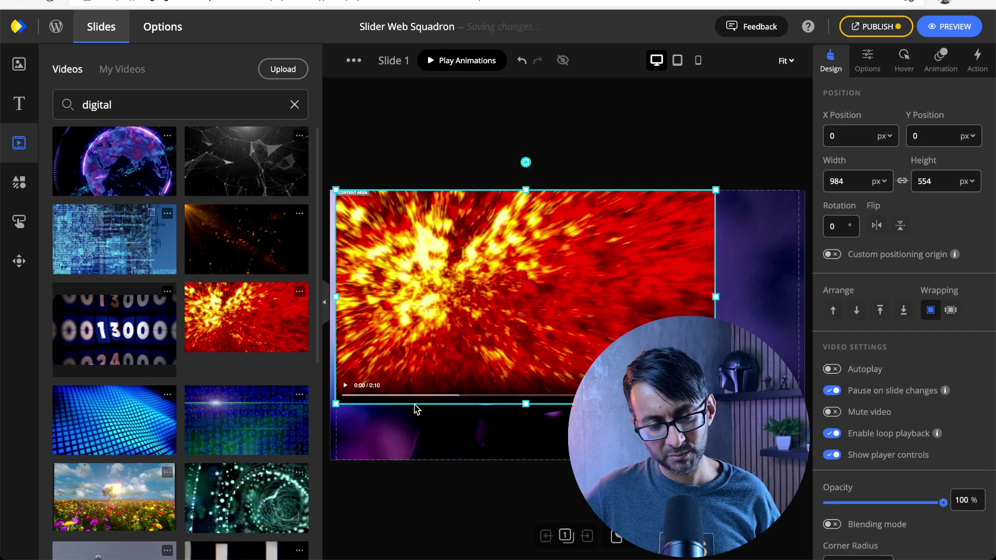
click(346, 391)
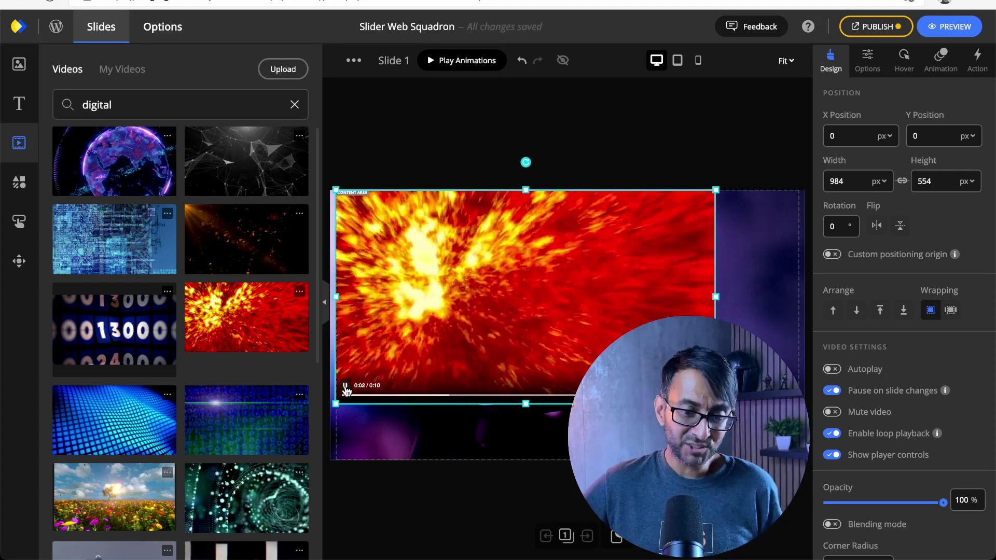
key(Delete)
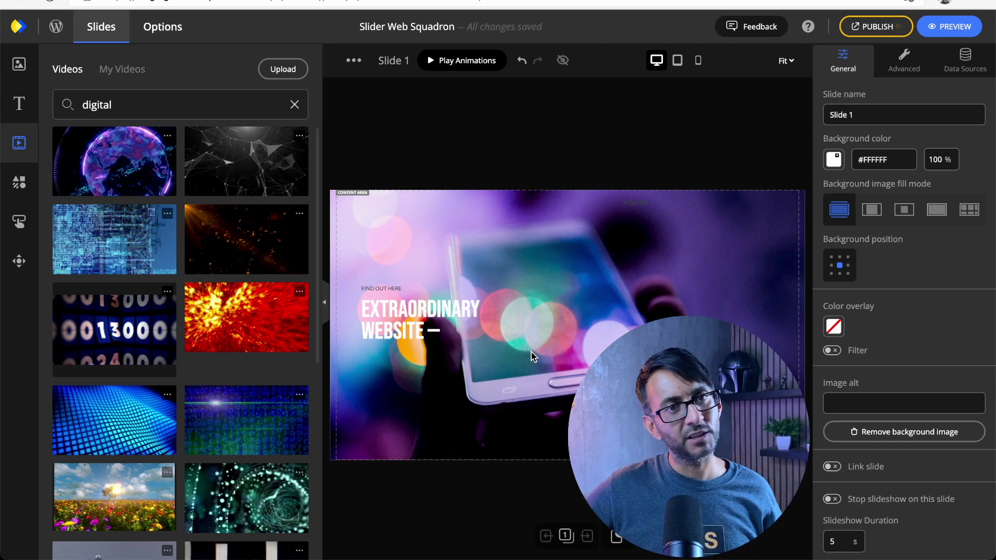
Add a grey filled circle sized about 403×431 px on the right and give it an entrance animation.
click(20, 185)
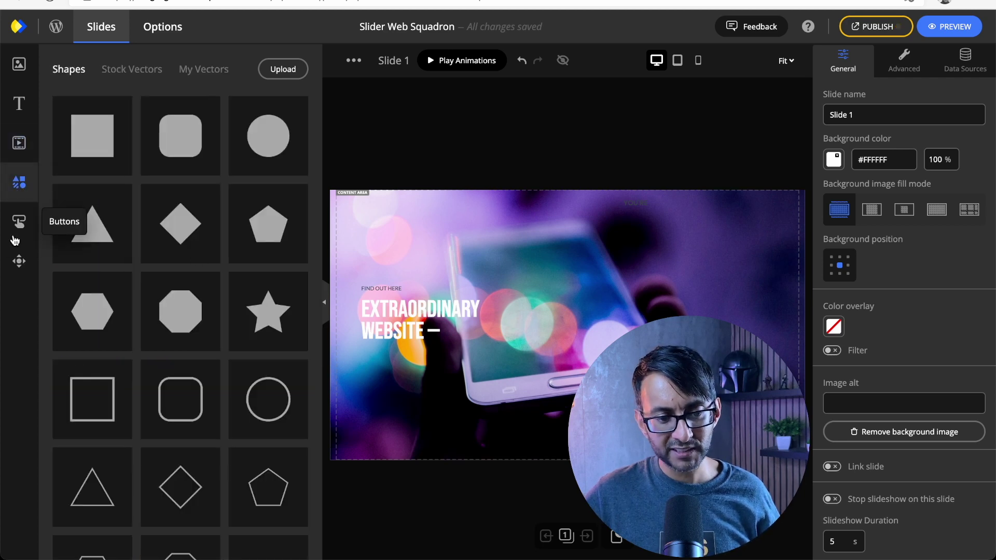
click(274, 149)
drag(408, 231, 592, 299)
drag(620, 337, 766, 268)
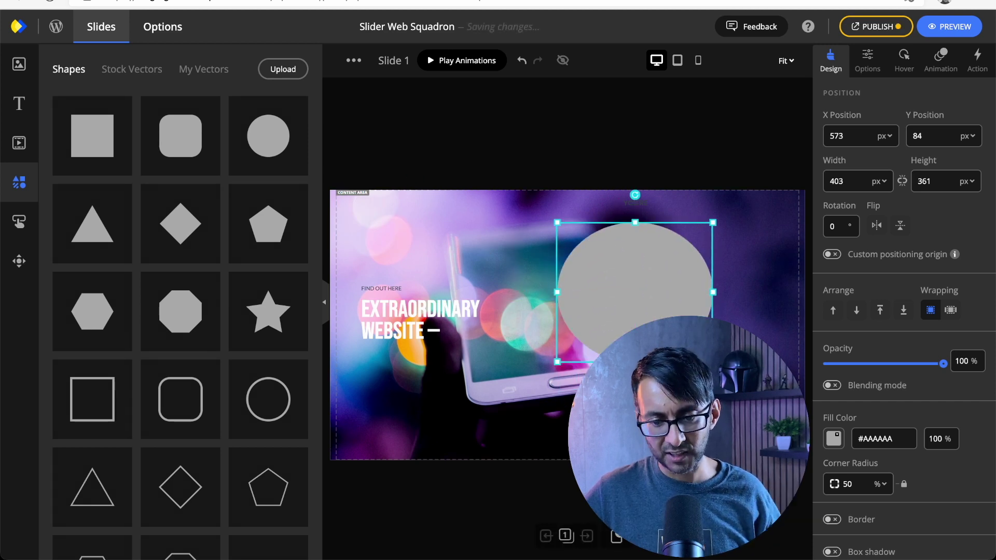
drag(635, 361, 635, 388)
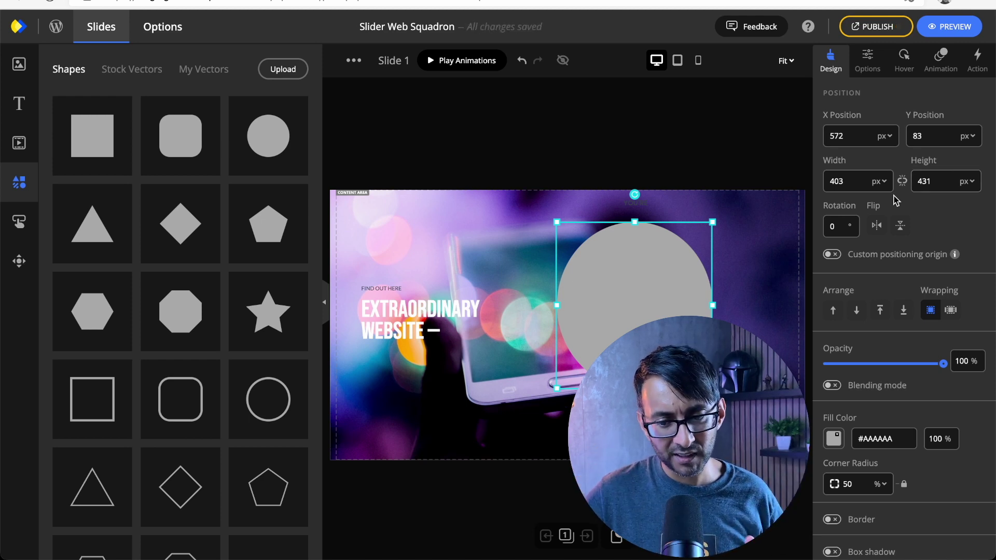
click(941, 63)
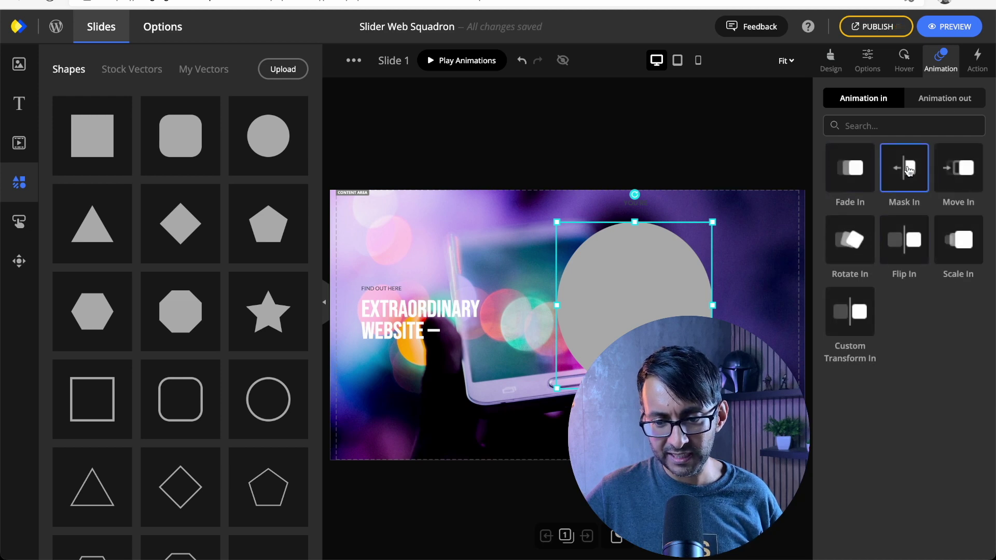
click(860, 171)
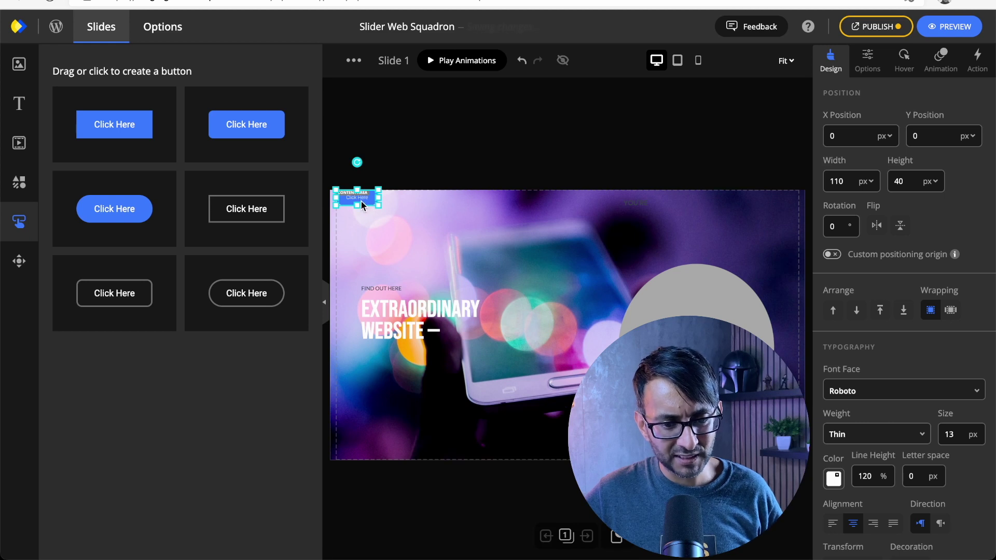
Move the Click Here button below the headline and give it a Go to URL action in the same tab.
drag(361, 201, 447, 387)
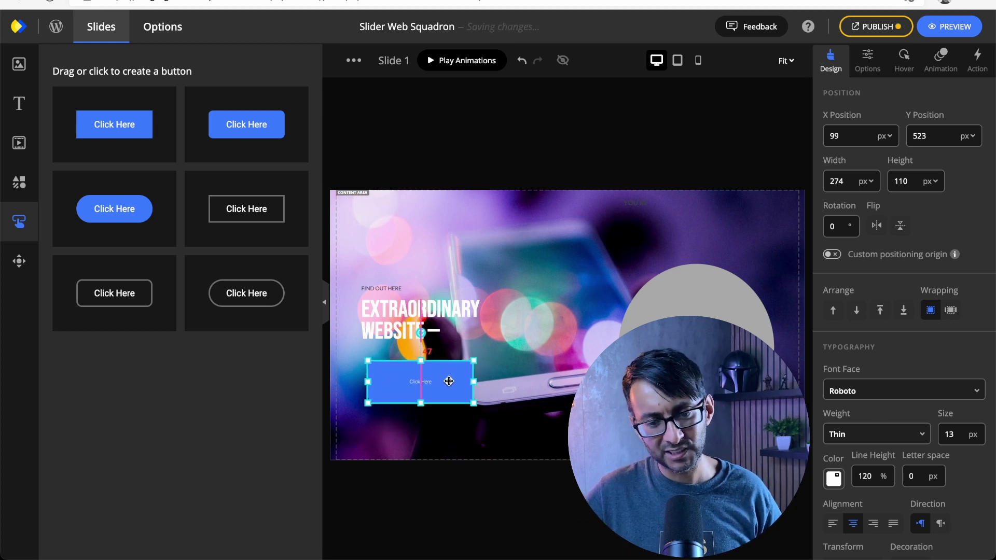
click(978, 60)
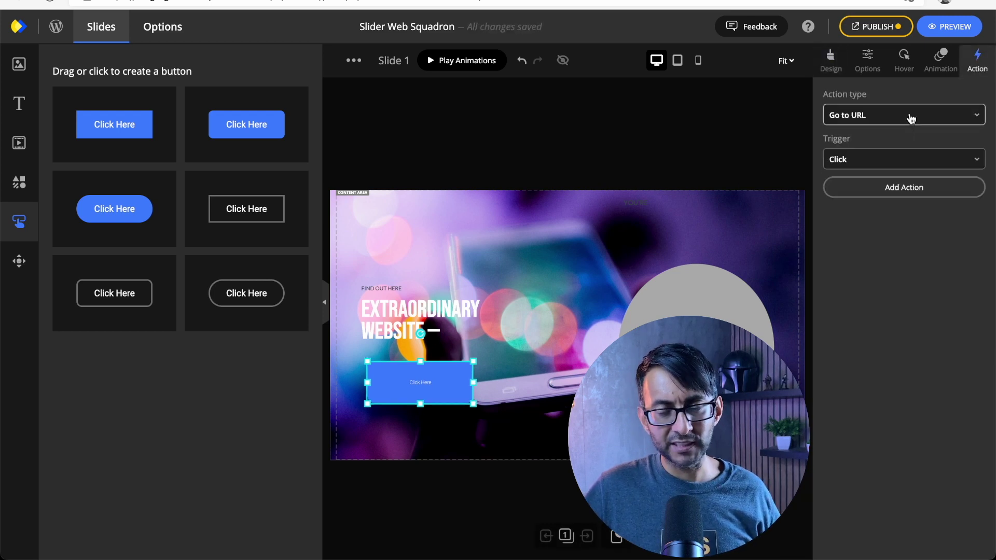
click(912, 118)
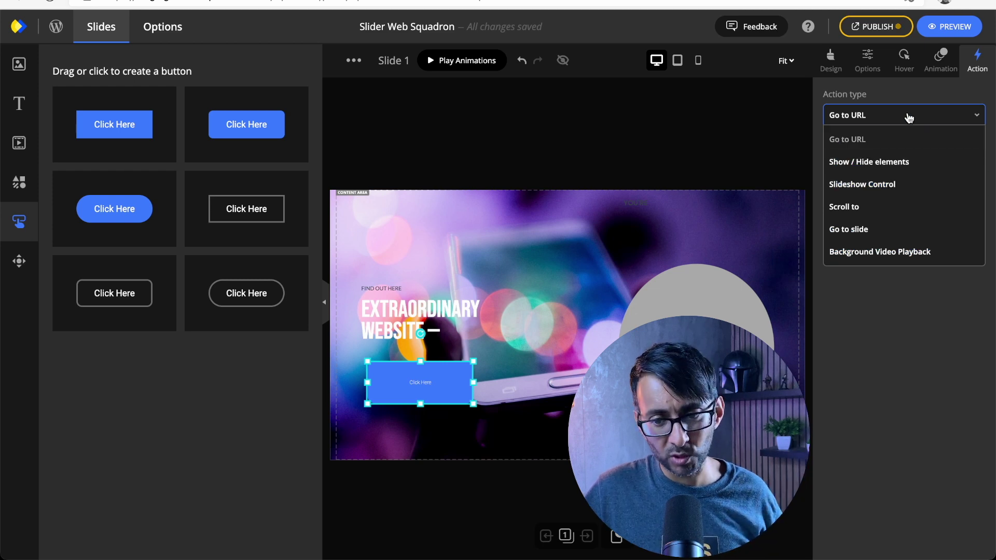
click(909, 118)
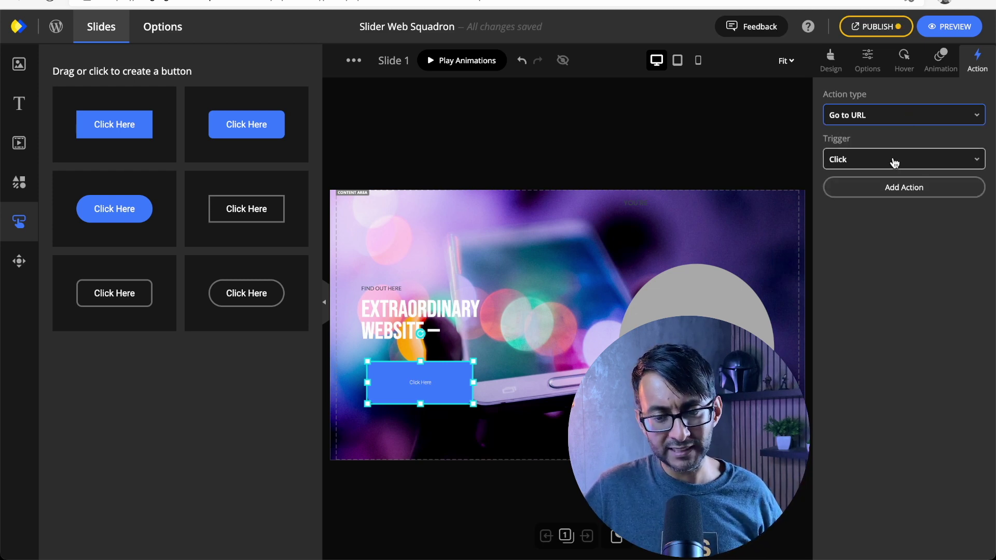
click(901, 187)
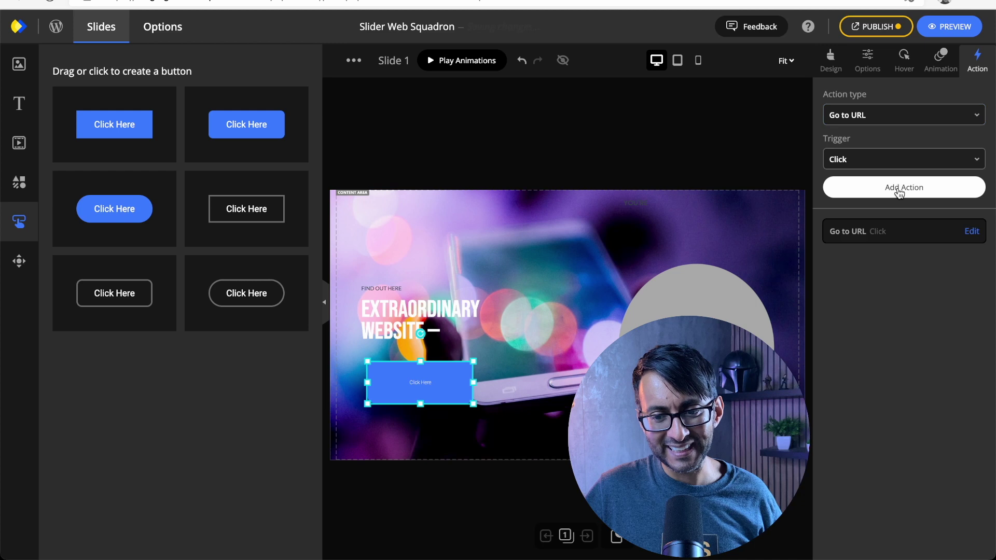
click(967, 235)
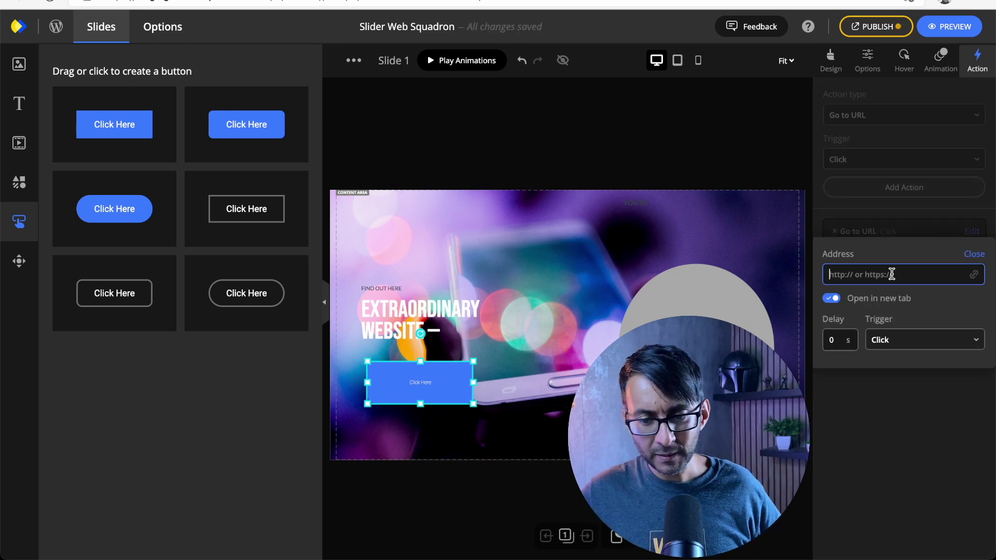
click(832, 298)
Close the address settings and duplicate Slide 1 to create Slide 2.
click(973, 254)
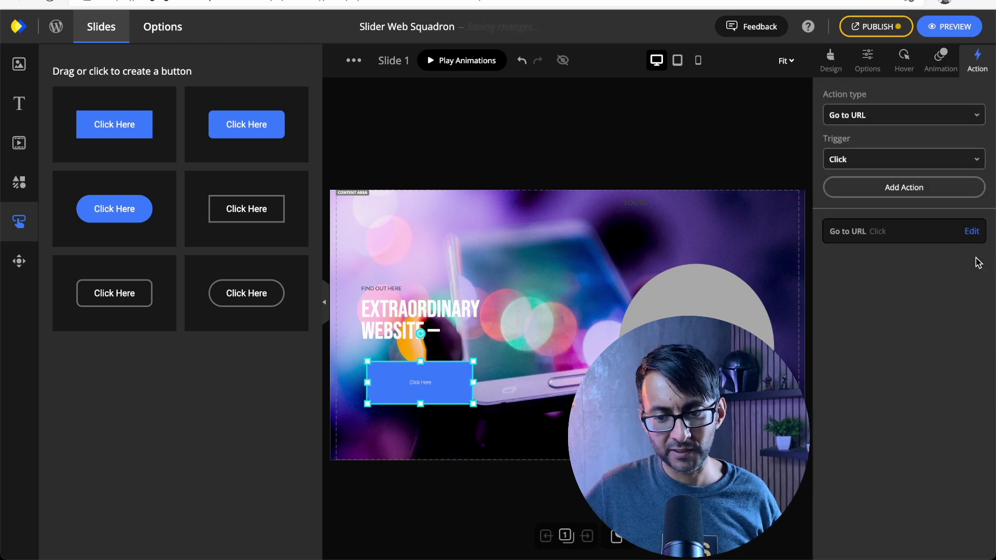
click(566, 536)
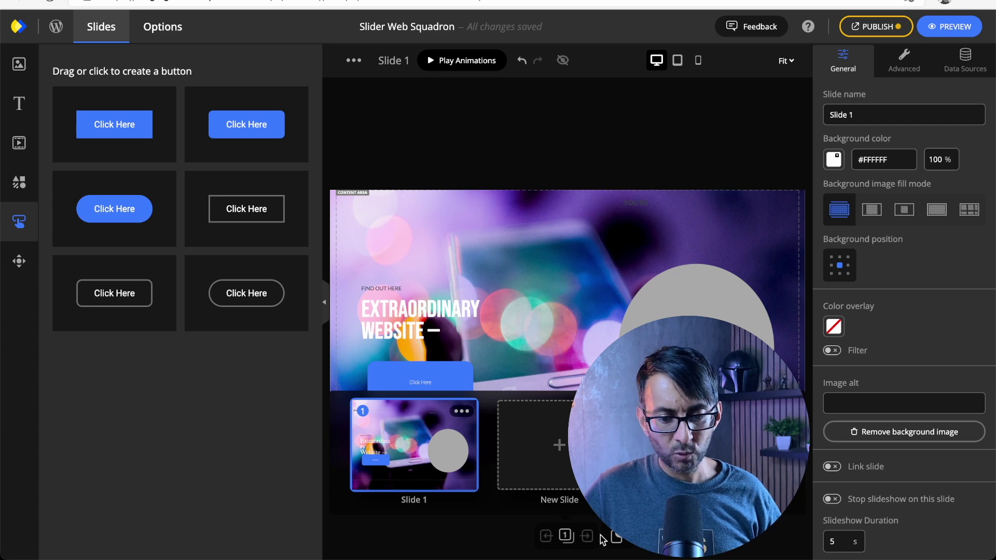
click(453, 415)
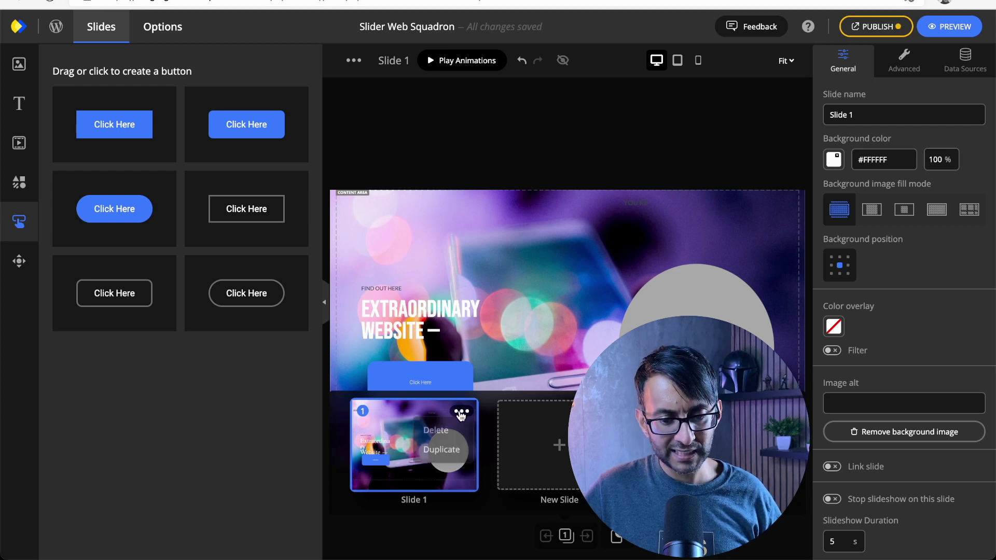
click(444, 454)
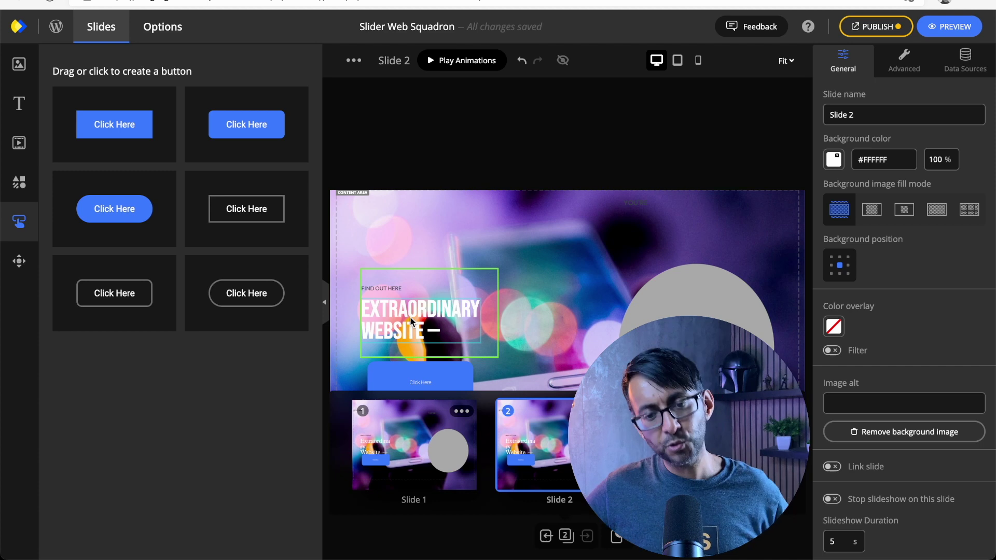
Give Slide 2's heading the Rotate In Clockwise 3 animation with a 1000 ms delay, and preview it.
click(443, 299)
click(940, 62)
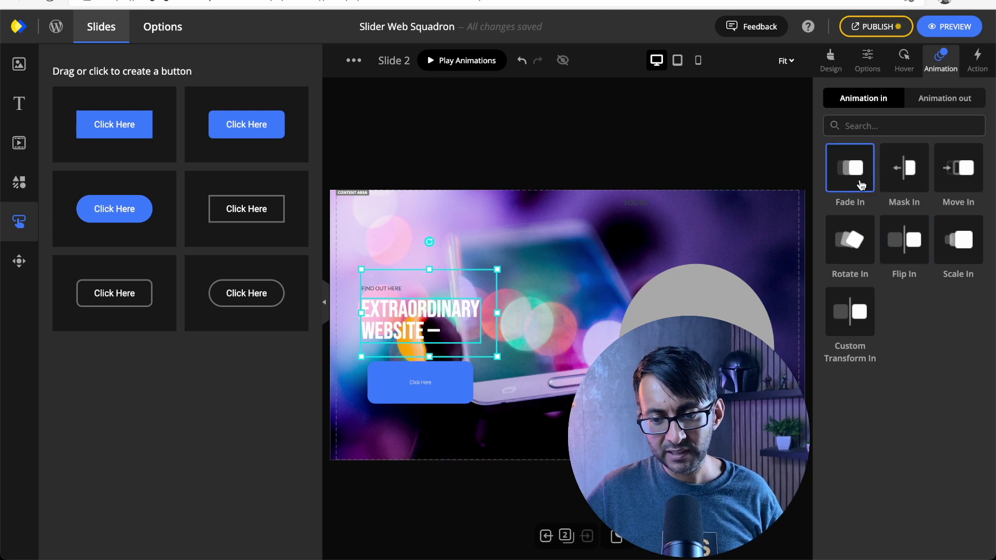
click(850, 238)
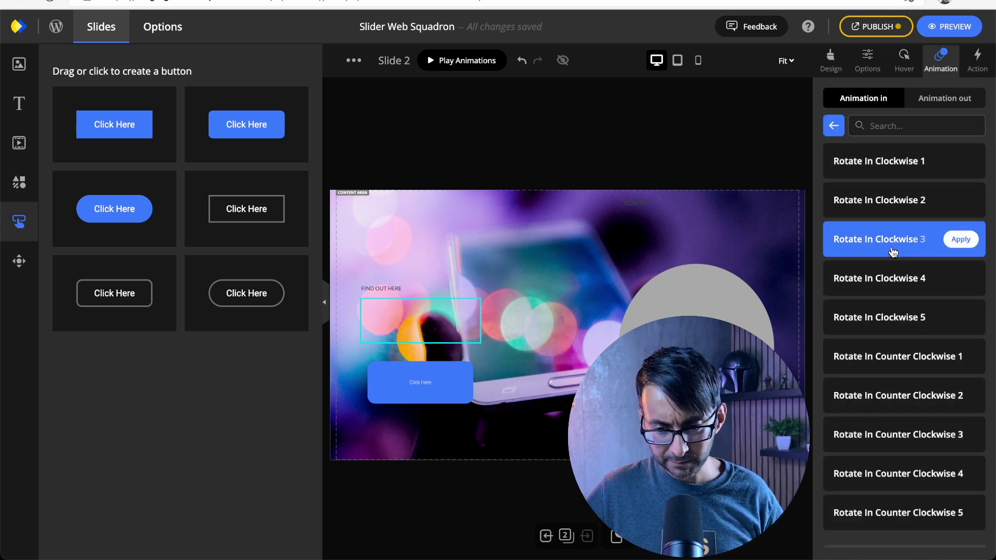
click(913, 239)
scroll(875, 418, down, 5)
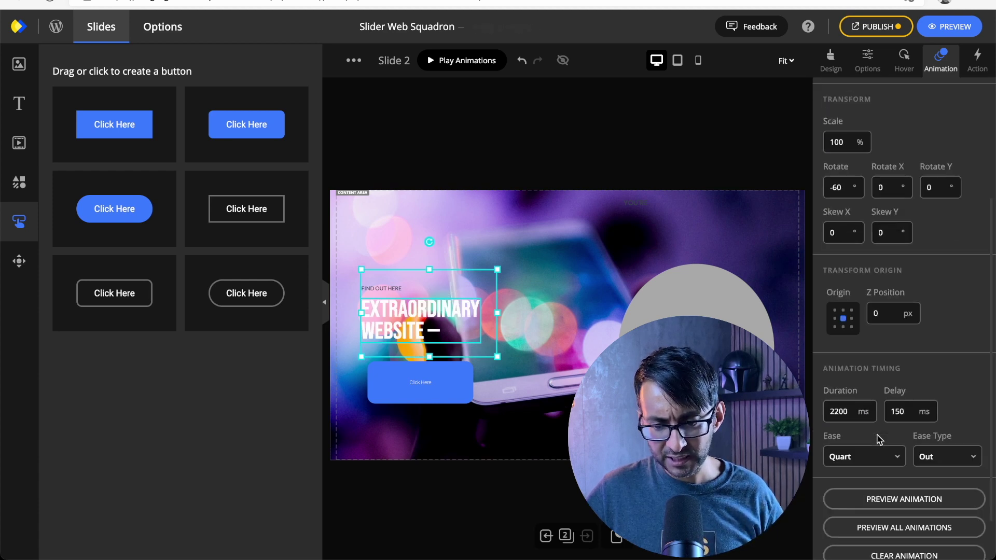
click(904, 443)
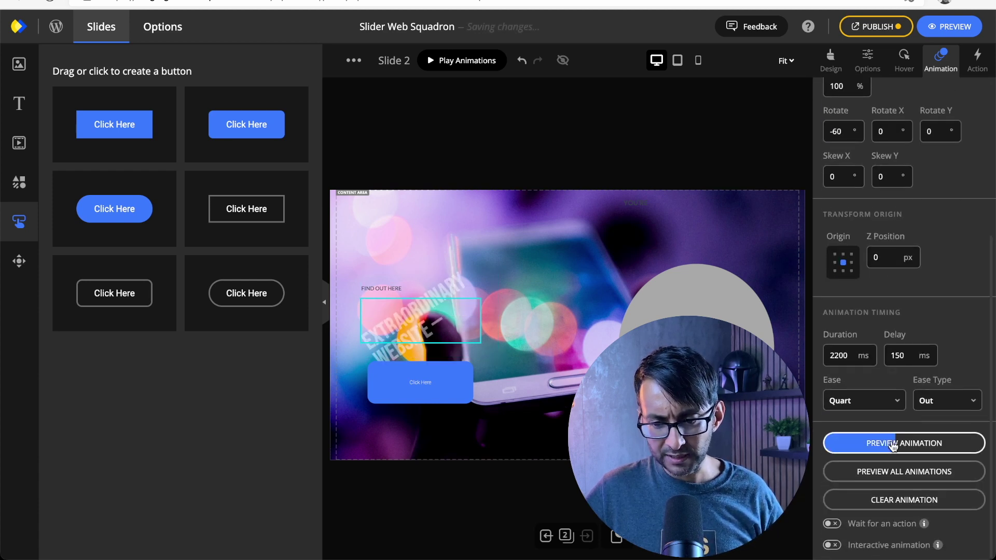
double_click(911, 356)
text(1)
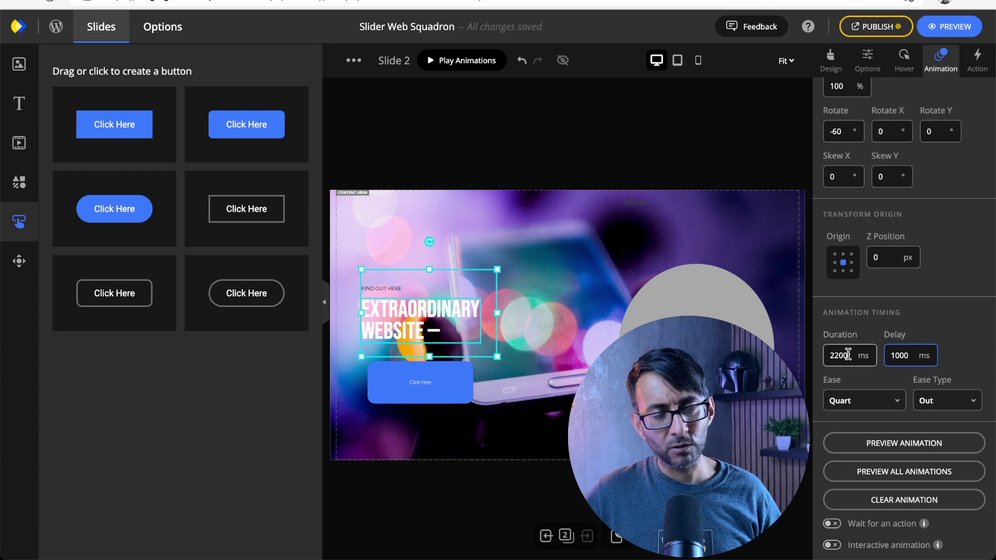
click(836, 445)
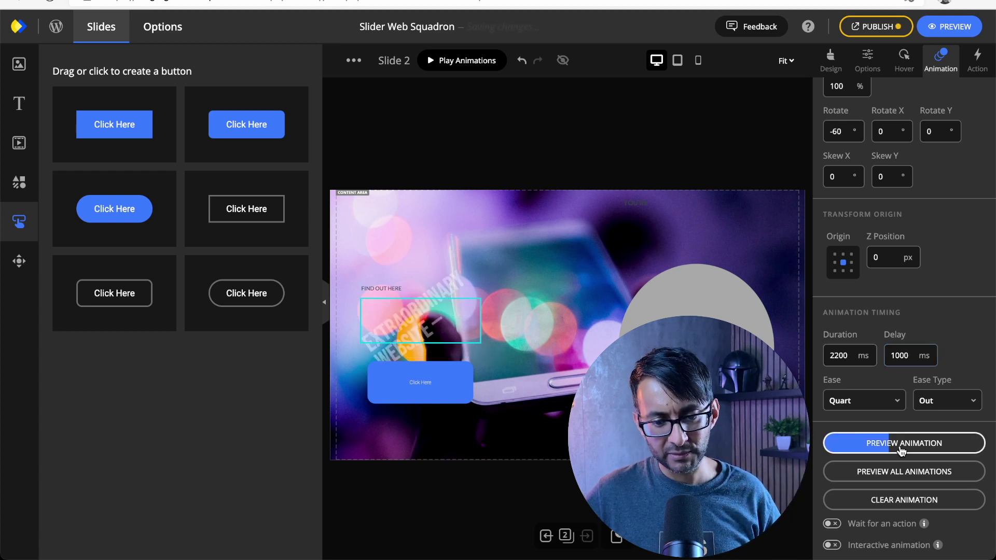
click(562, 258)
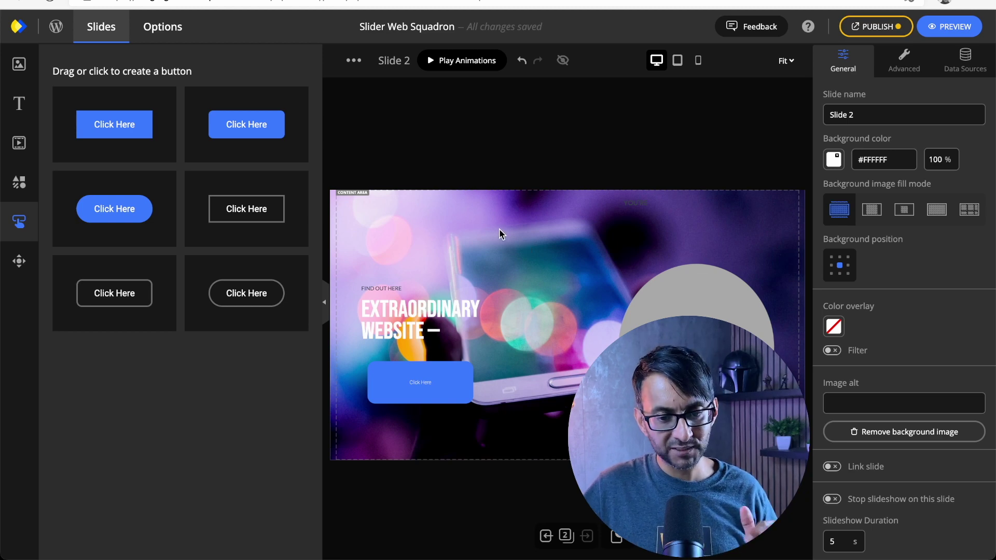
Open the stock photo library and select, then deselect, the grey circle on Slide 2.
click(148, 31)
click(102, 31)
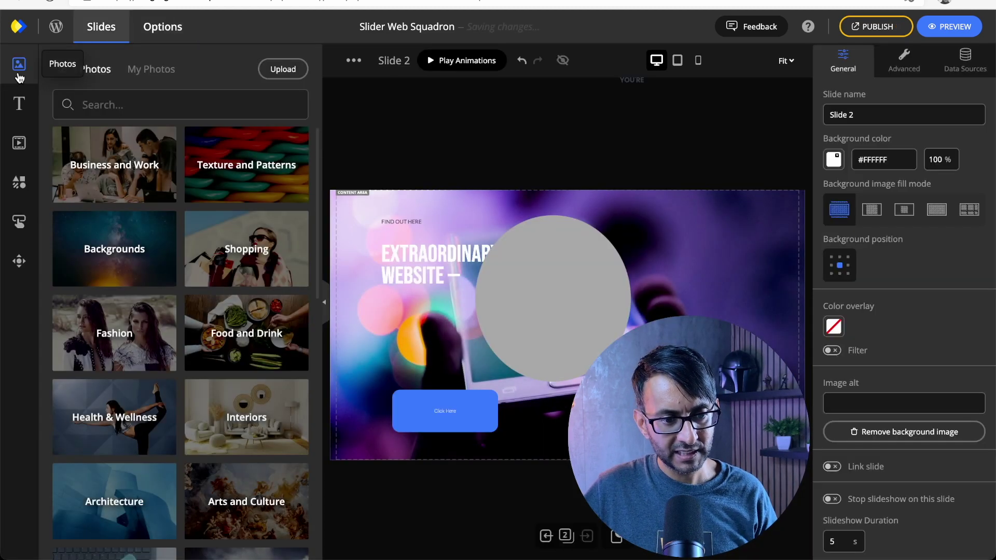
click(474, 215)
click(524, 209)
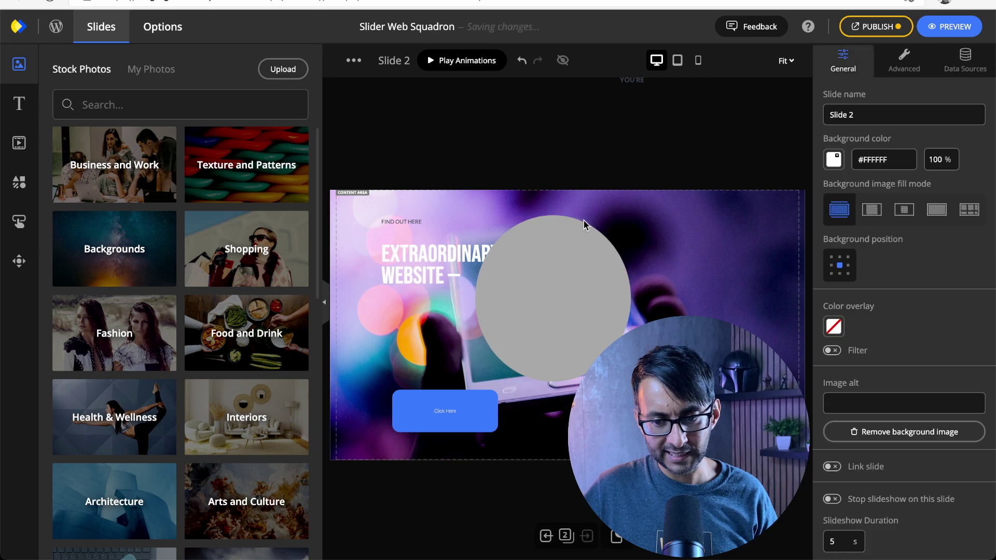
click(620, 222)
click(365, 204)
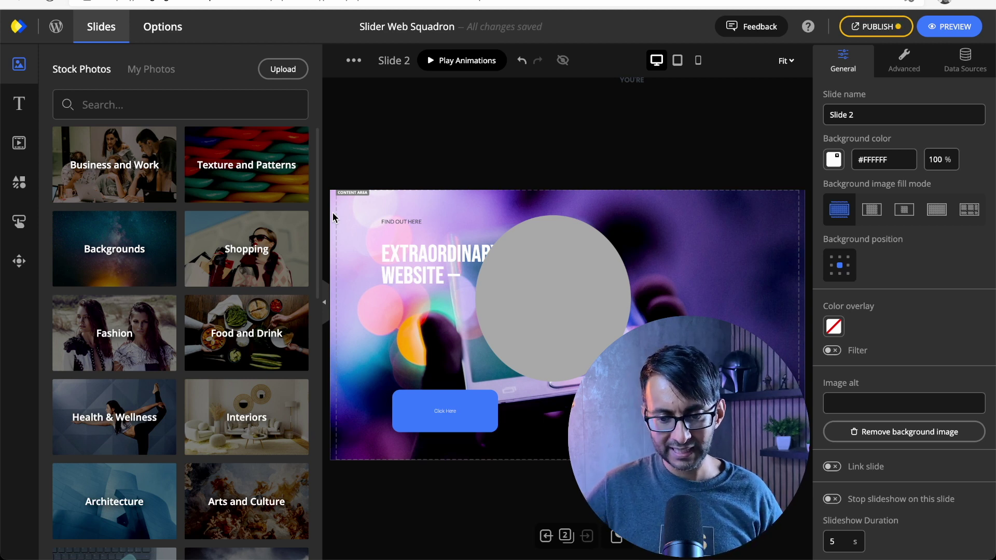
Remove Slide 2's background and replace it with the 'cat' stock photo of a cat on a green wall.
right_click(709, 271)
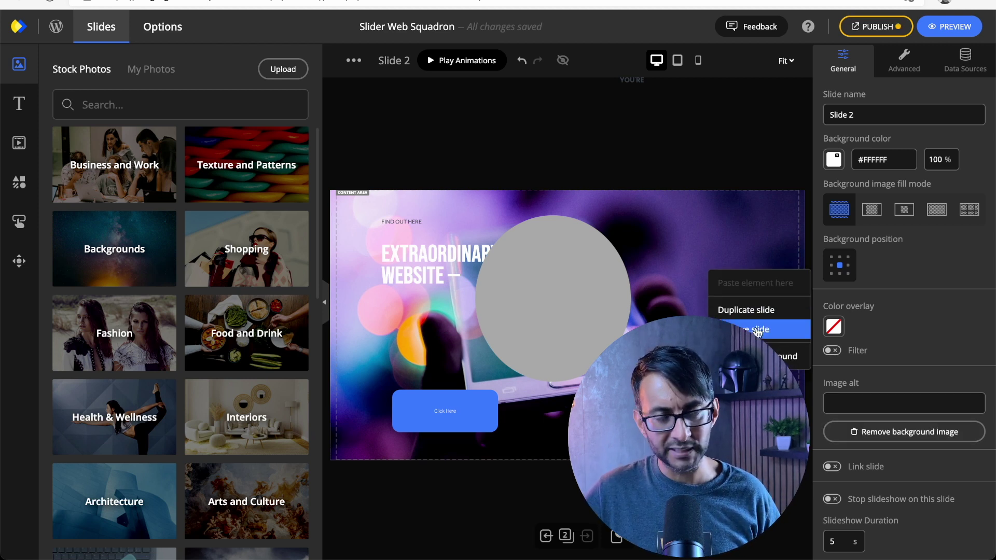
click(762, 356)
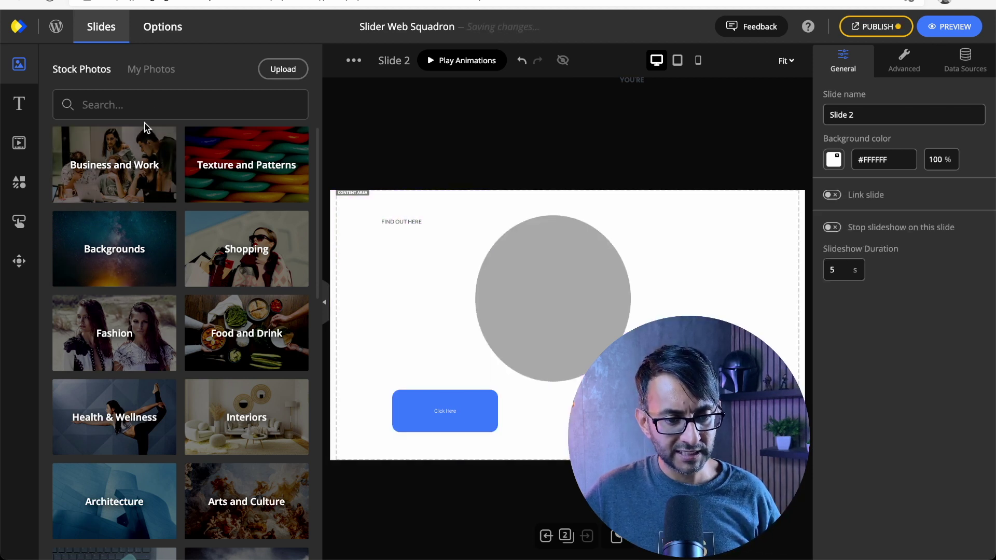
click(151, 103)
text(cat)
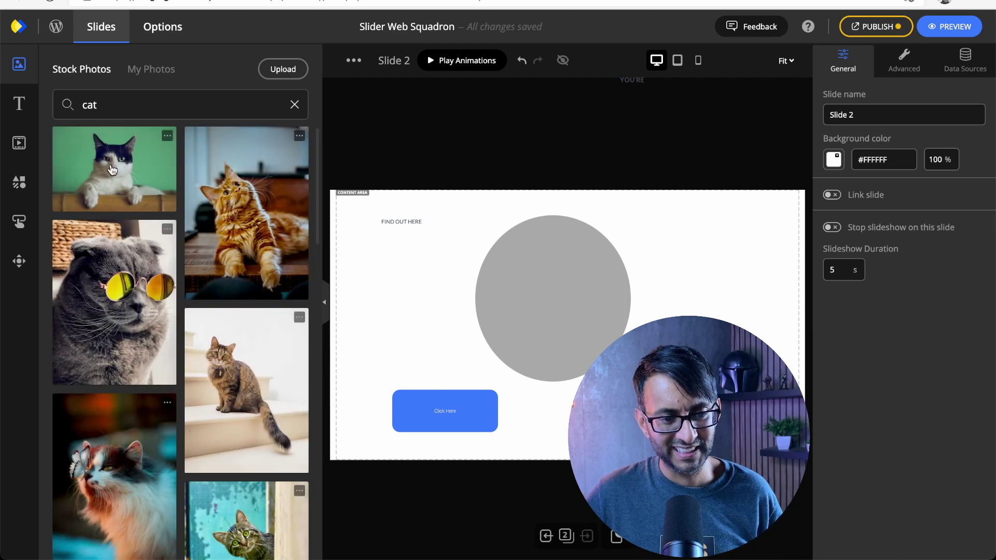
drag(111, 170, 387, 229)
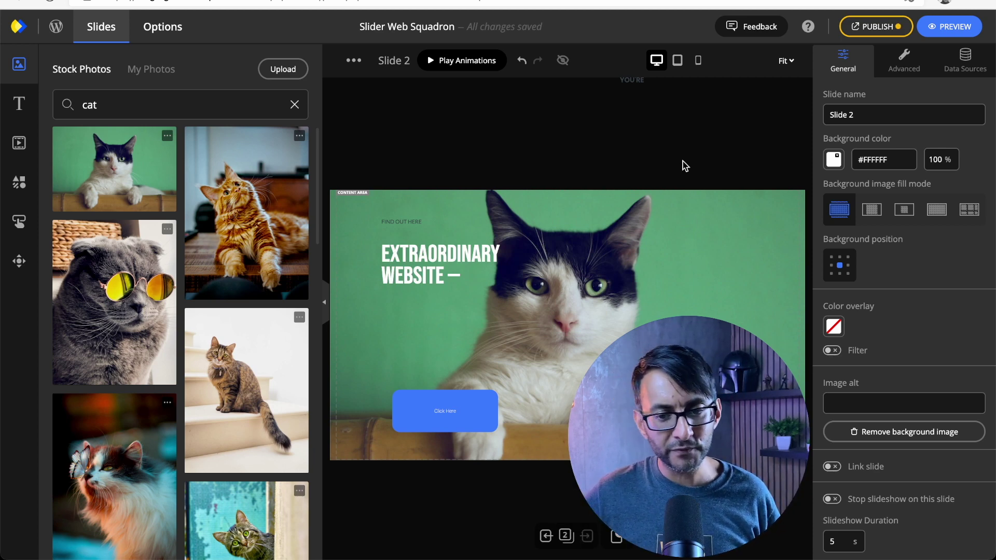
click(546, 535)
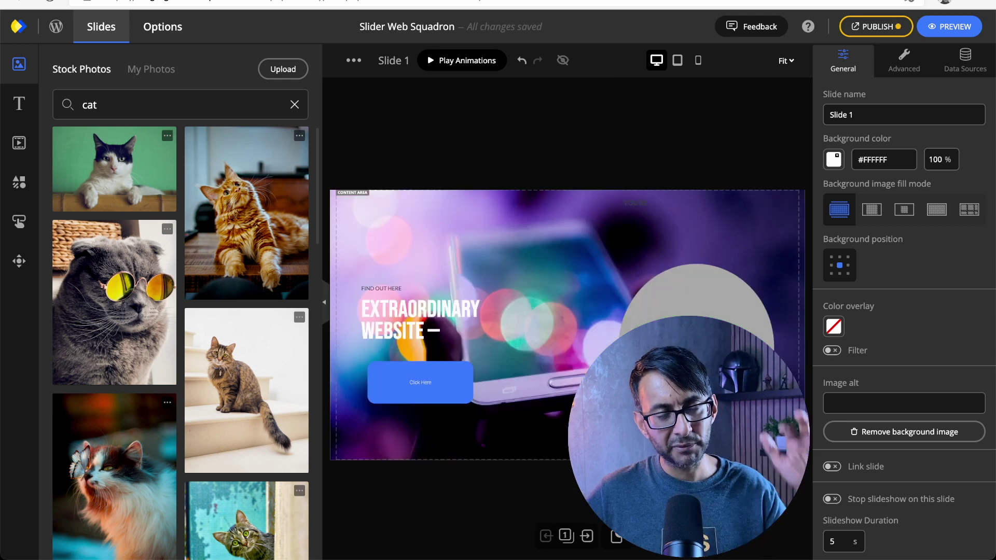
Check the slide at tablet and mobile widths, then find the mobile content width in the general settings.
click(677, 61)
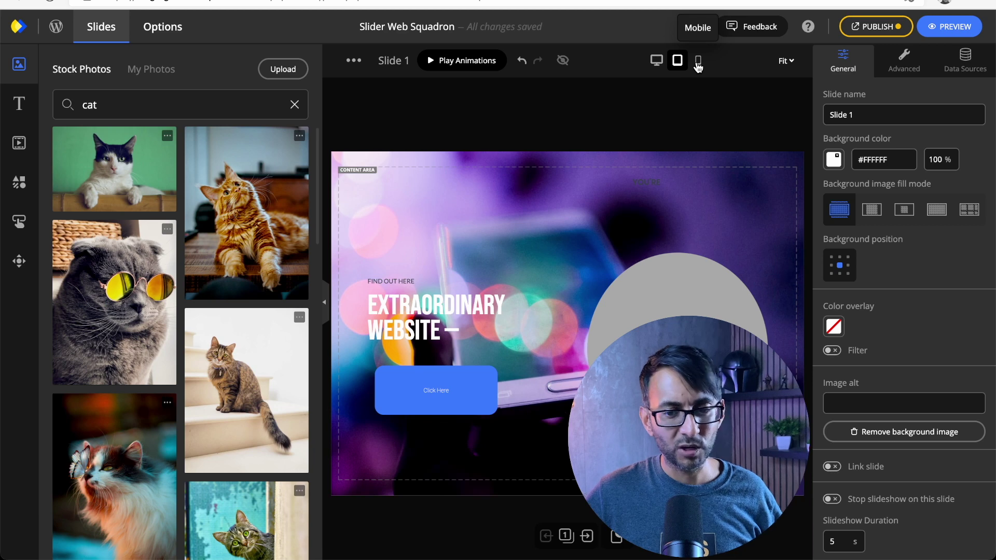
click(699, 66)
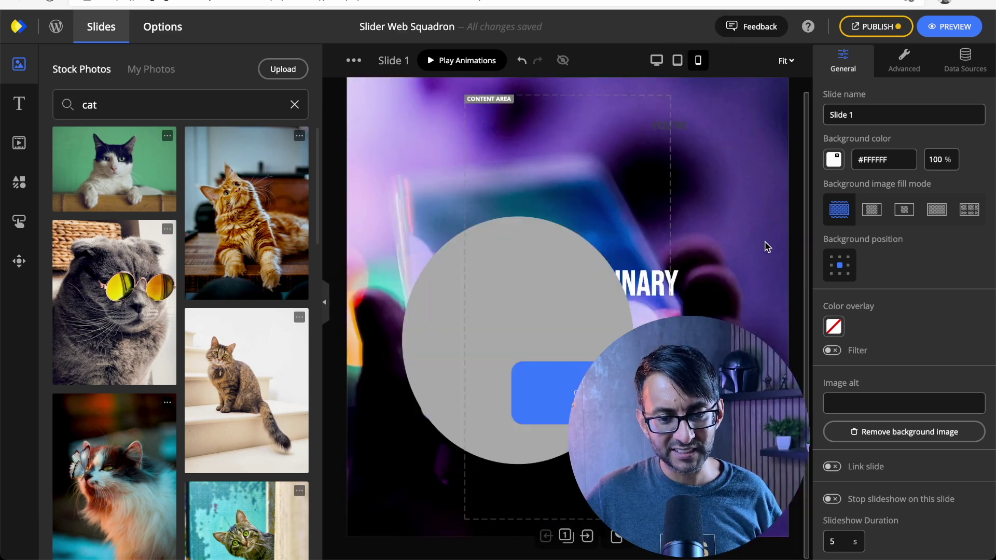
click(167, 29)
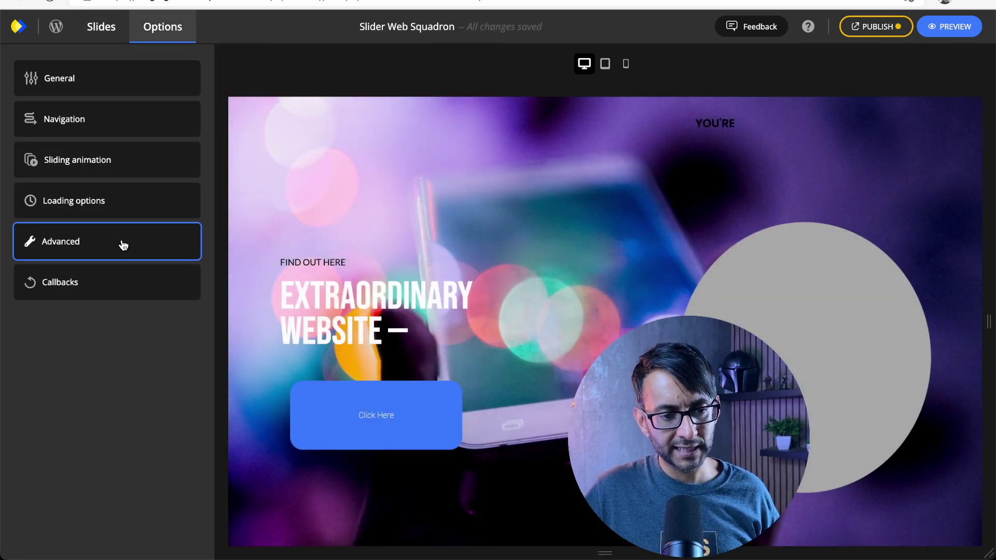
click(127, 77)
scroll(120, 413, down, 3)
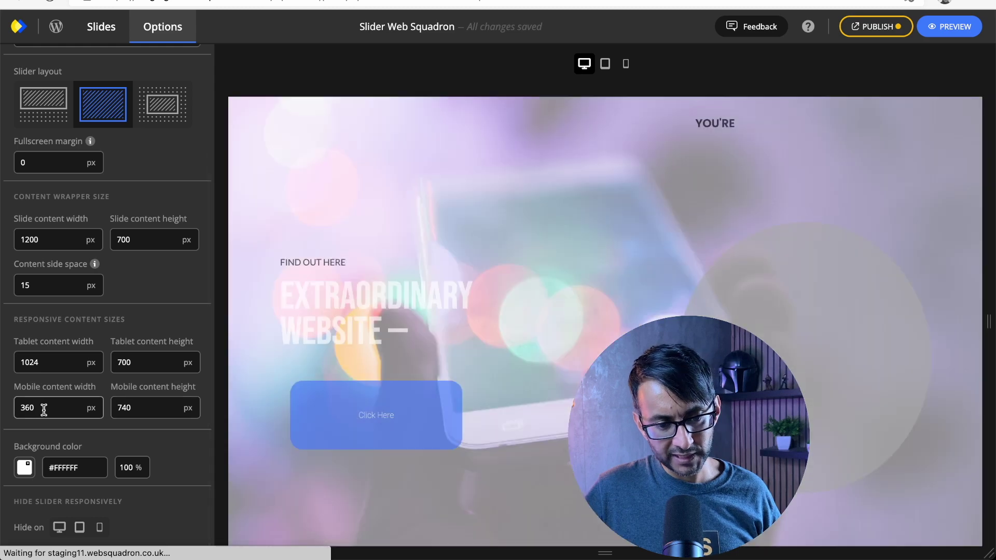
drag(45, 409, 3, 407)
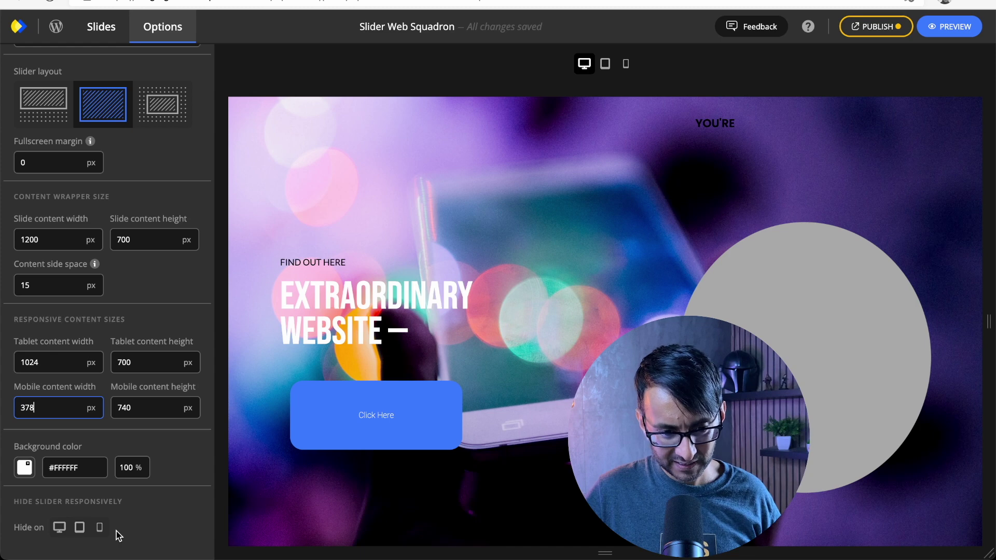
Set the mobile content width to 378 px and test it by resizing the mobile preview.
click(626, 64)
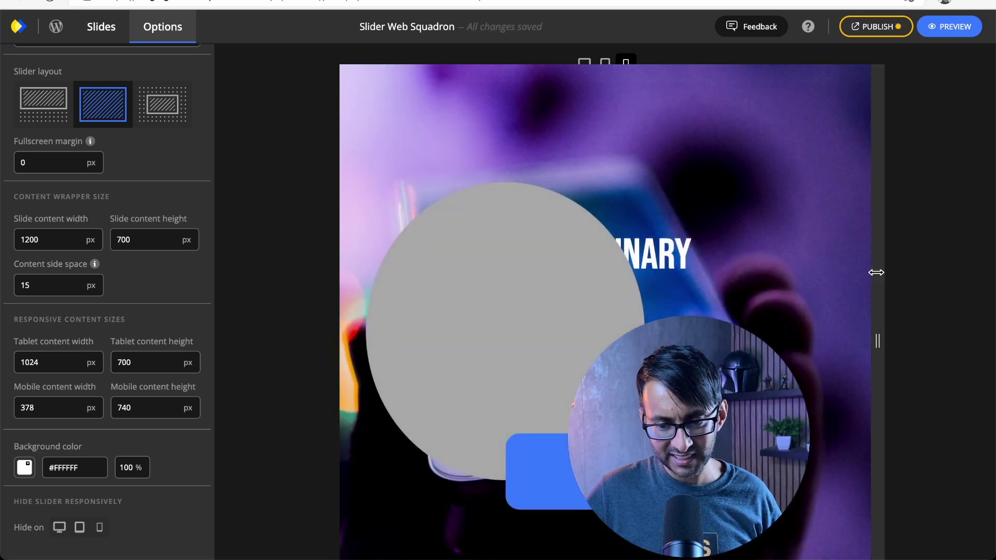
drag(876, 271, 777, 262)
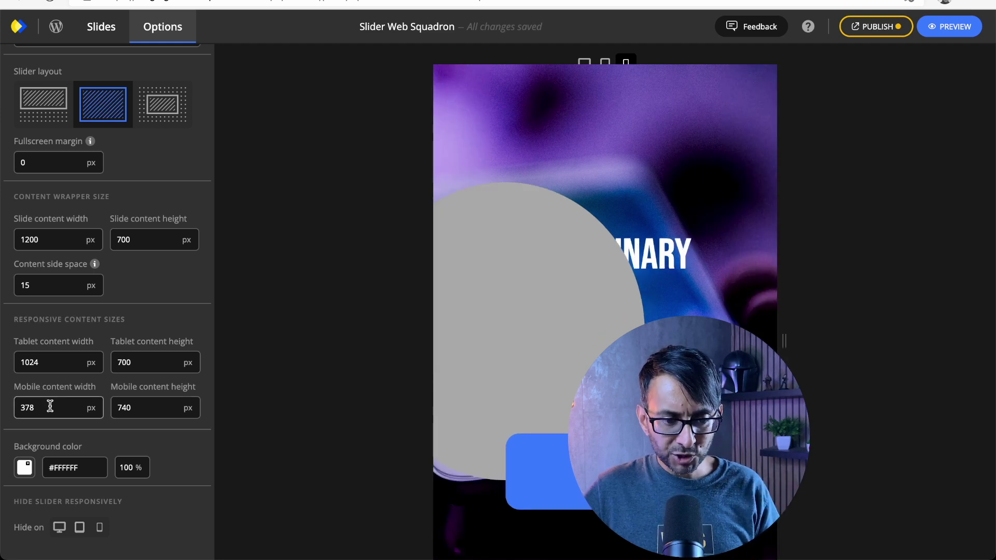
drag(54, 407, 18, 406)
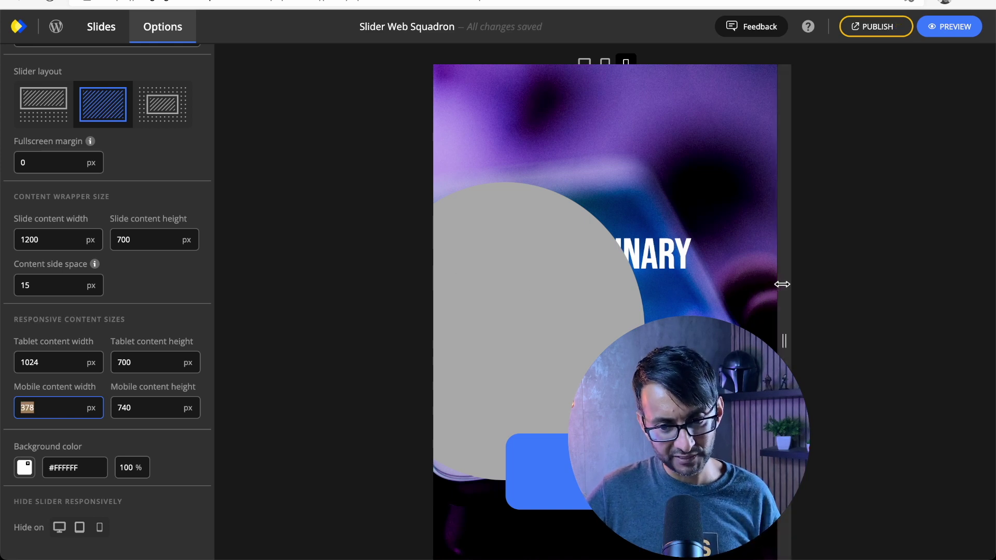
drag(776, 287, 915, 289)
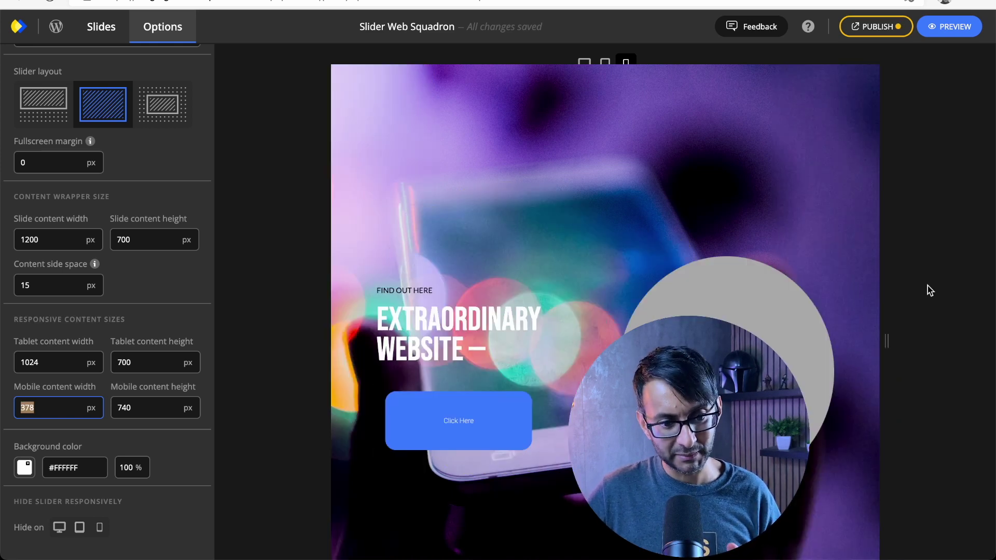
drag(882, 290, 762, 289)
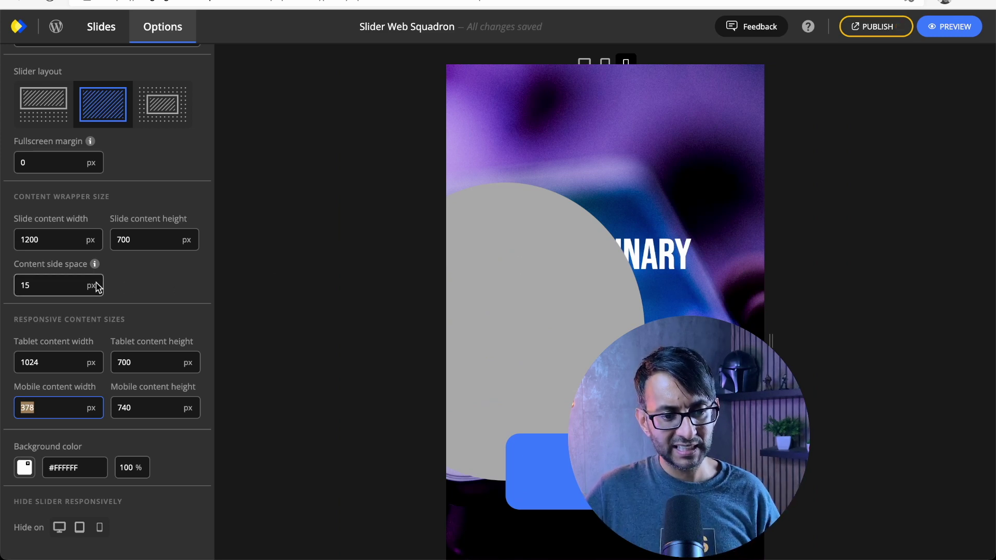
scroll(172, 347, up, 1)
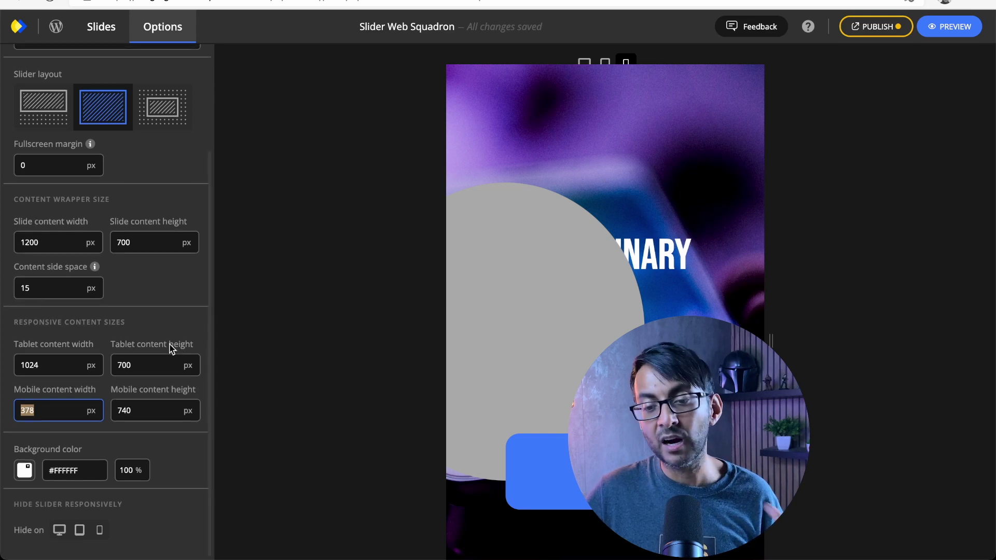
click(103, 30)
In the desktop layout, add an enlarged circled right-arrow near Slide 1's top right.
click(656, 62)
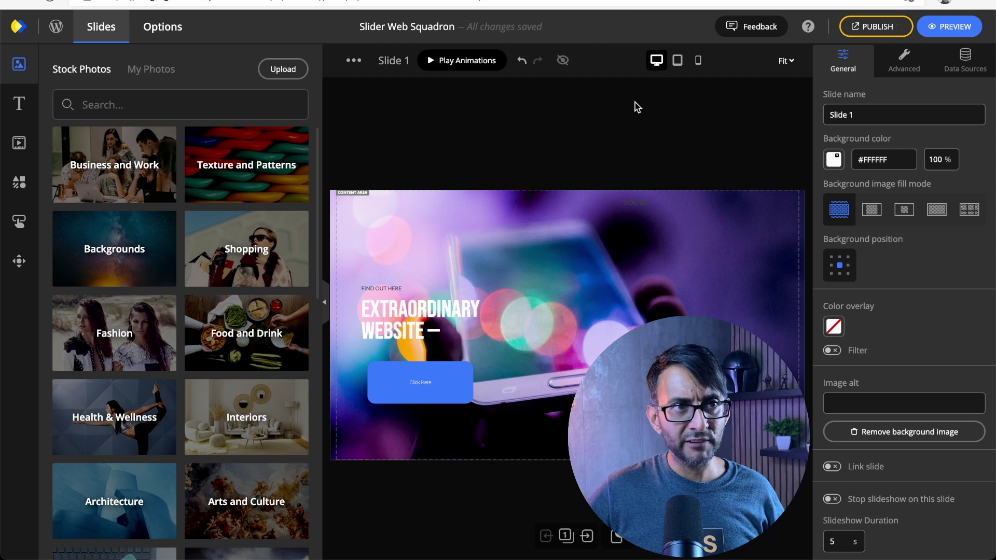
click(566, 537)
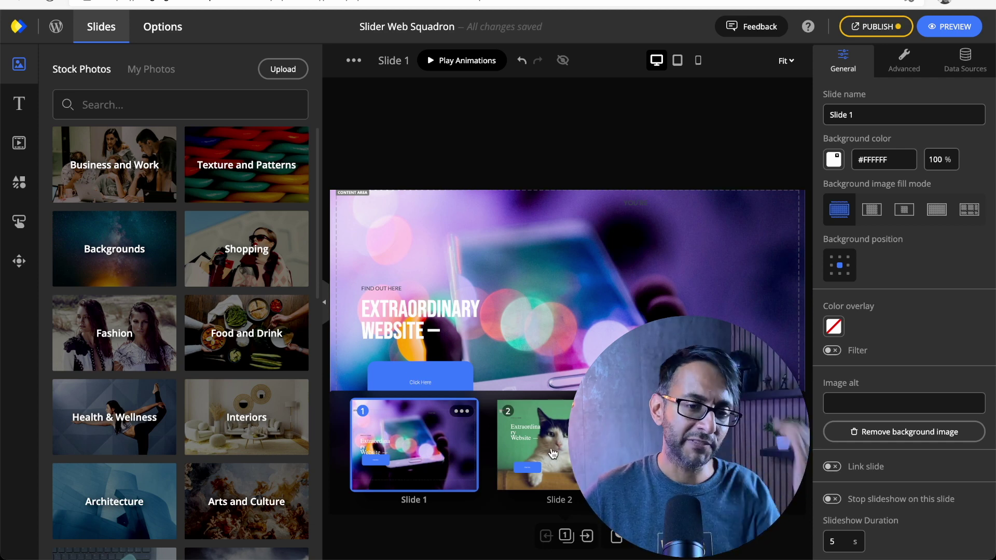
click(18, 261)
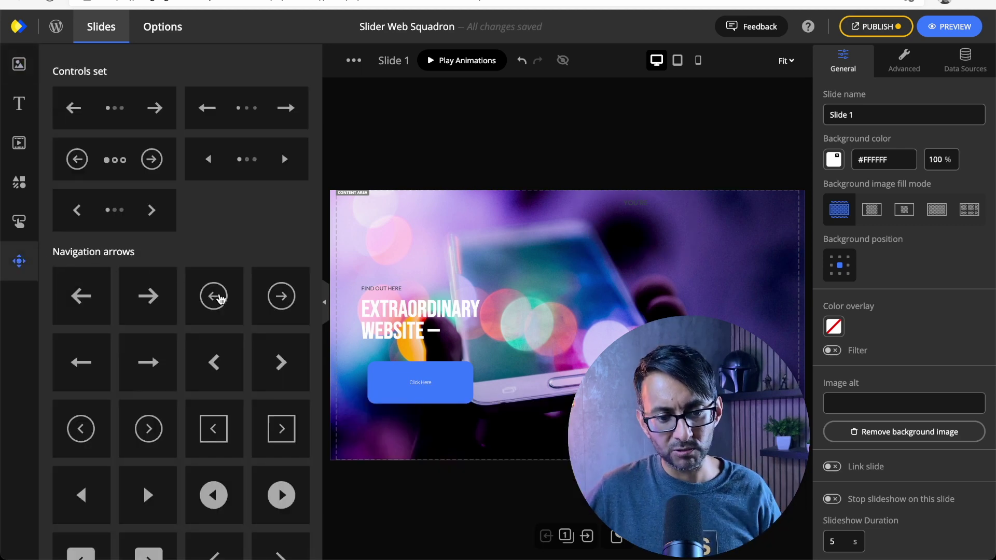
click(281, 303)
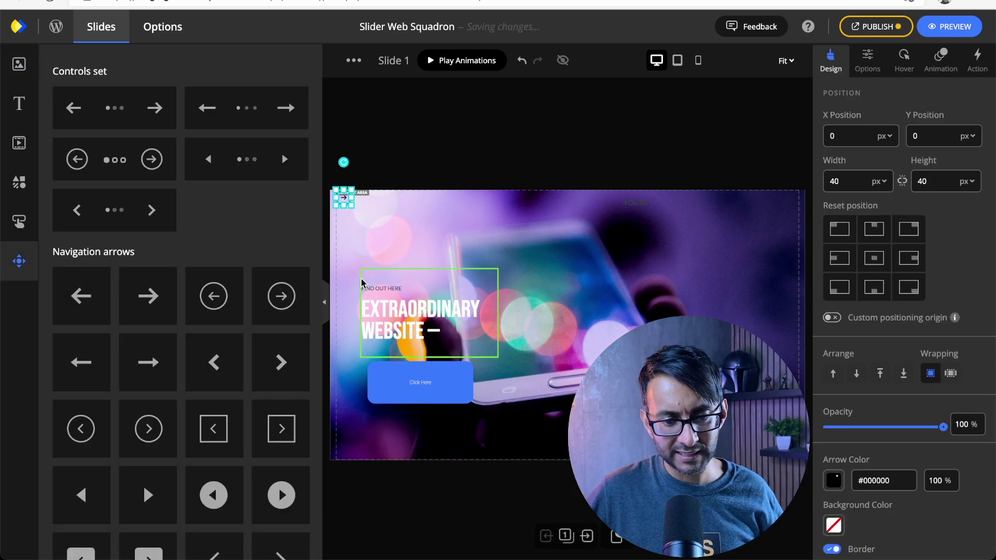
drag(352, 207, 721, 241)
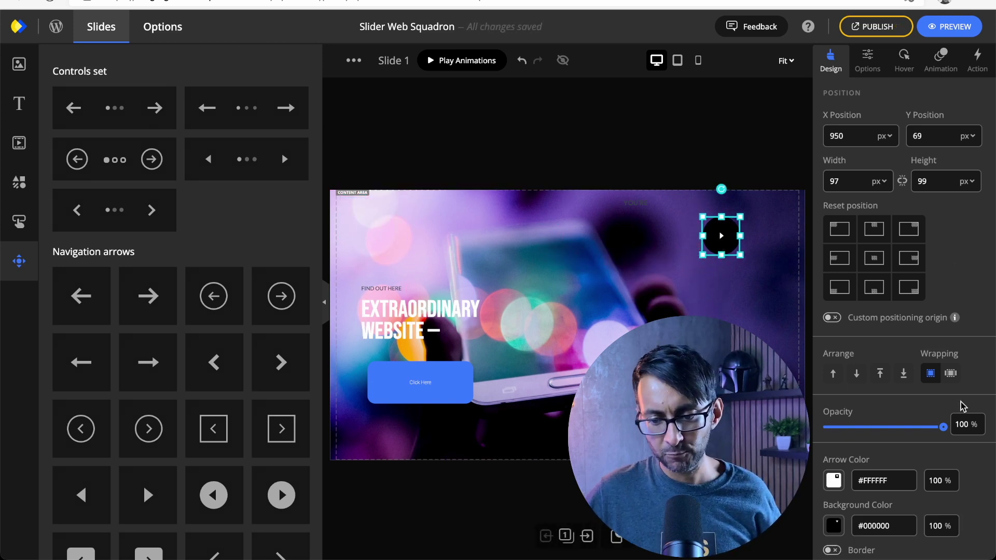
Give the arrow a single click-triggered Go to slide action.
scroll(963, 406, down, 2)
scroll(912, 131, up, 2)
click(881, 68)
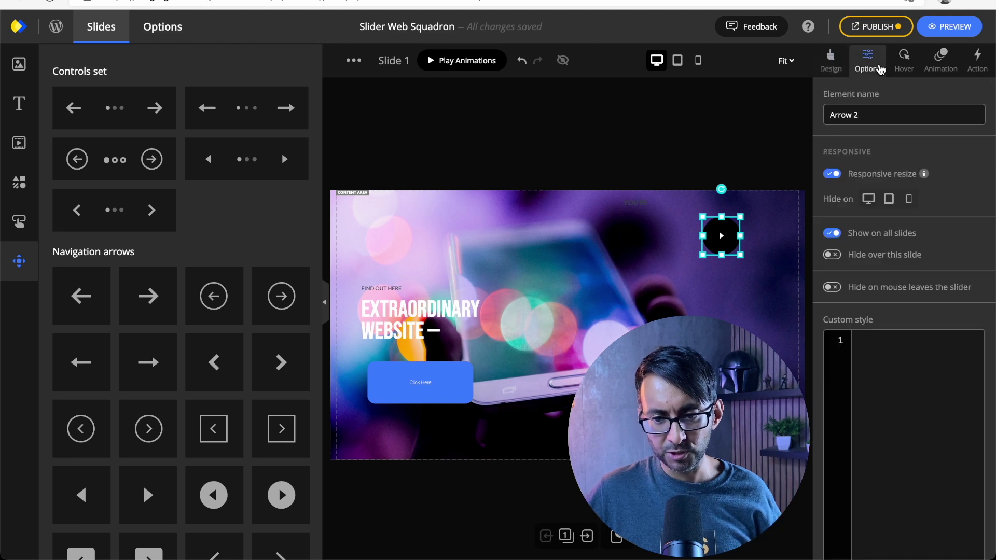
click(906, 67)
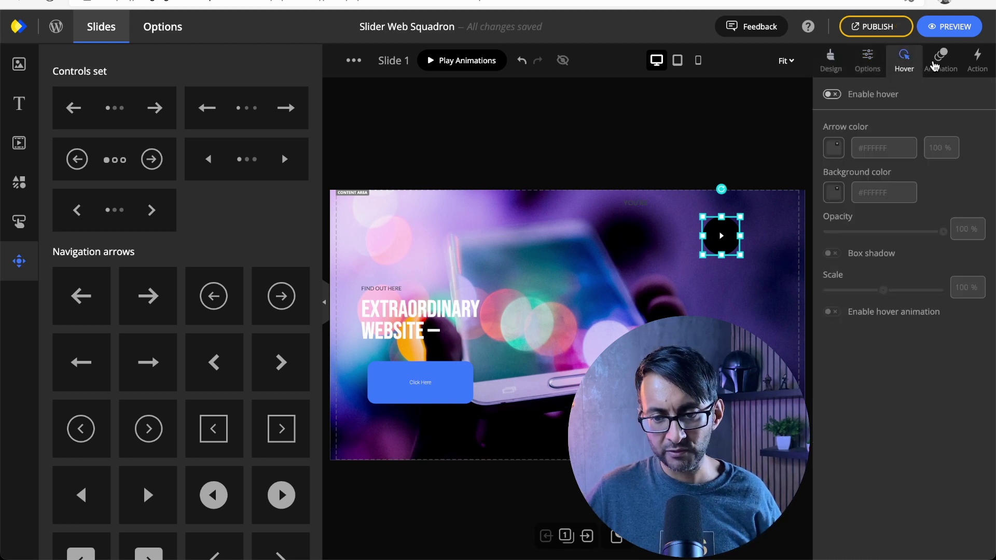
click(940, 66)
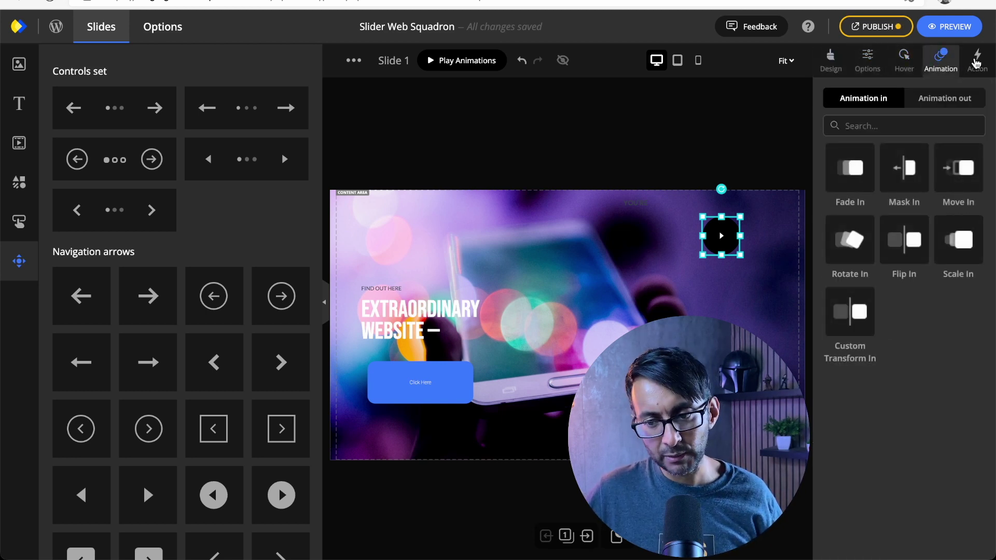
click(977, 66)
click(931, 117)
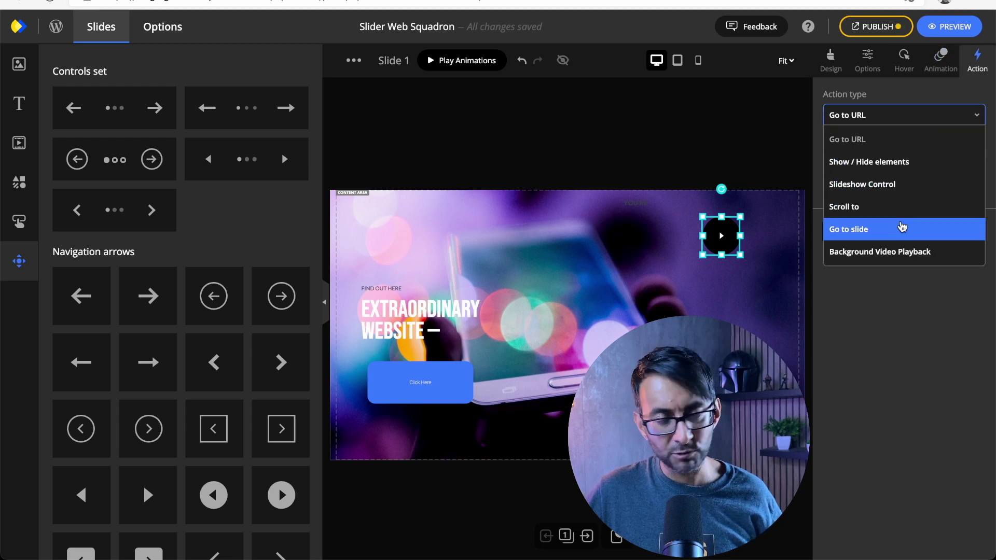
click(903, 227)
click(926, 188)
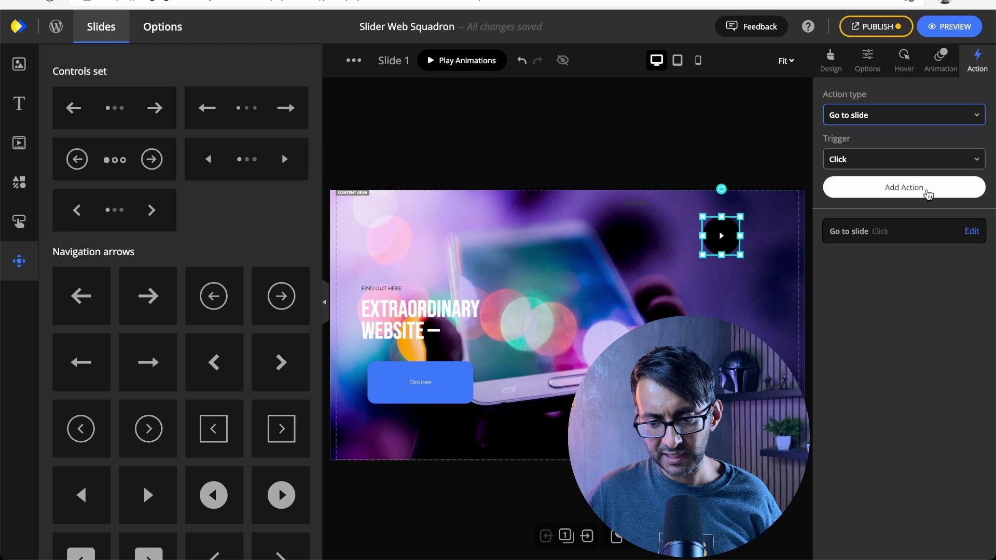
click(928, 192)
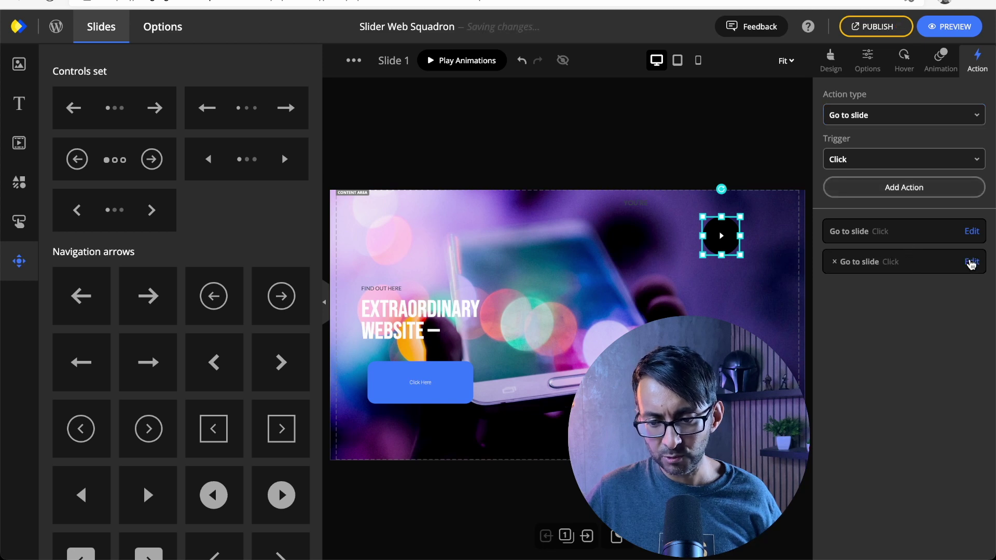
click(835, 262)
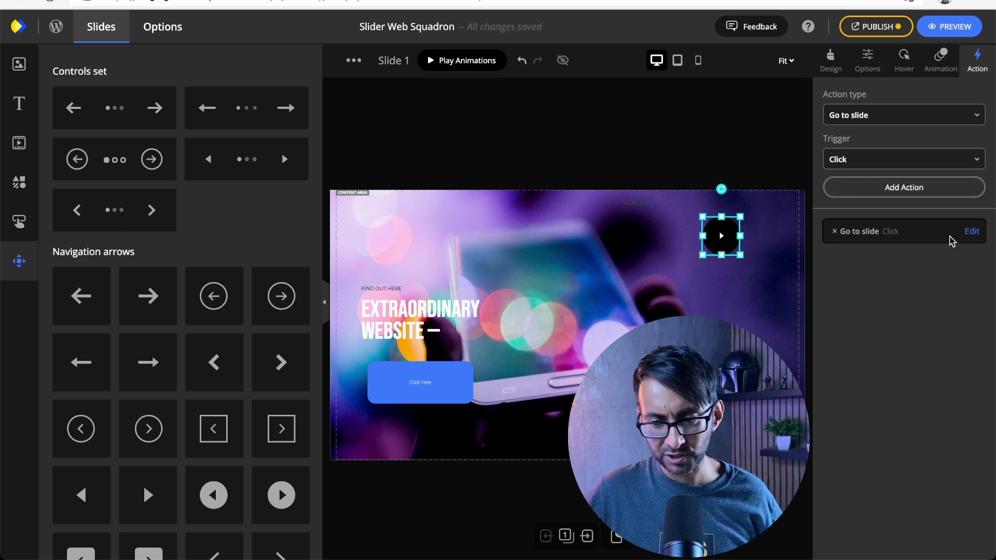
Set the Go to slide action to target a slide by its name.
click(975, 235)
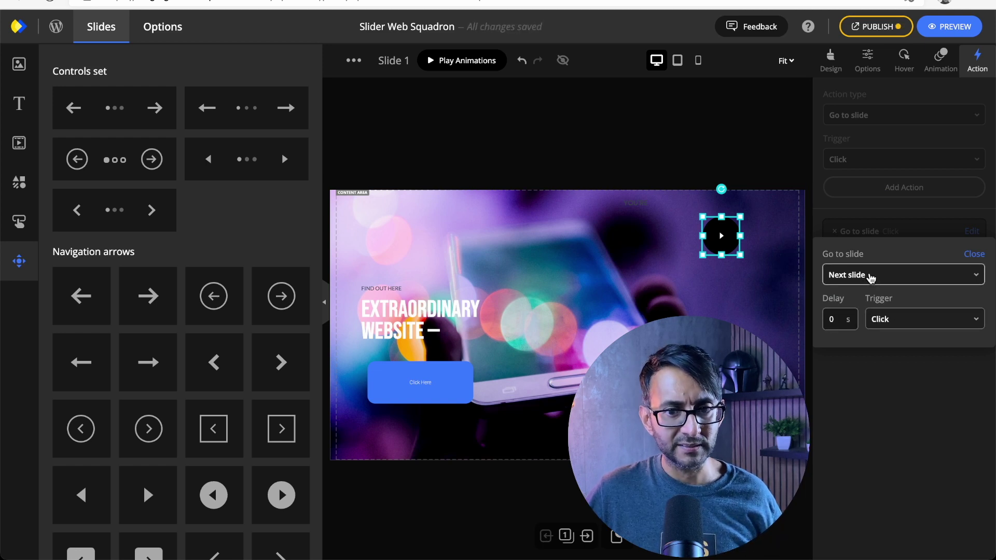
click(871, 275)
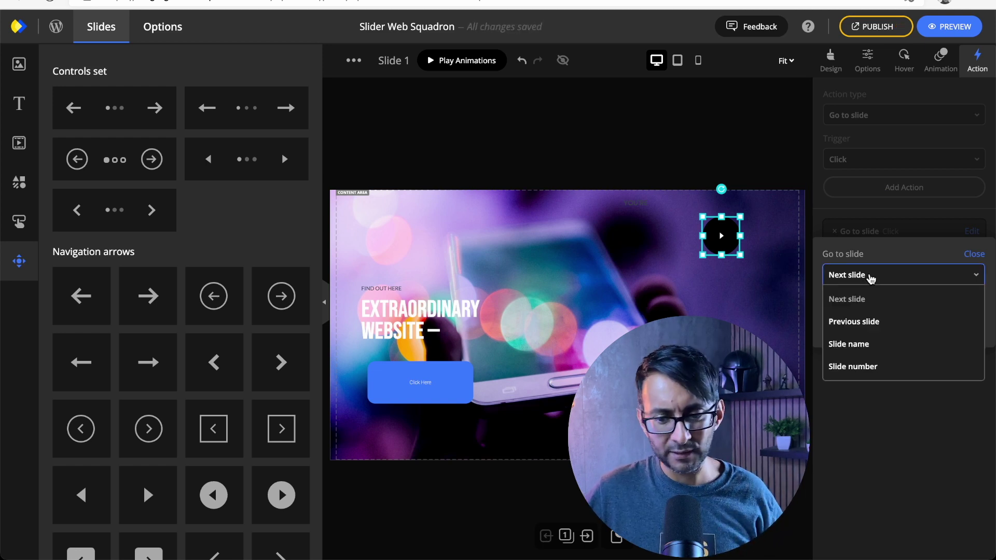
click(874, 323)
click(890, 276)
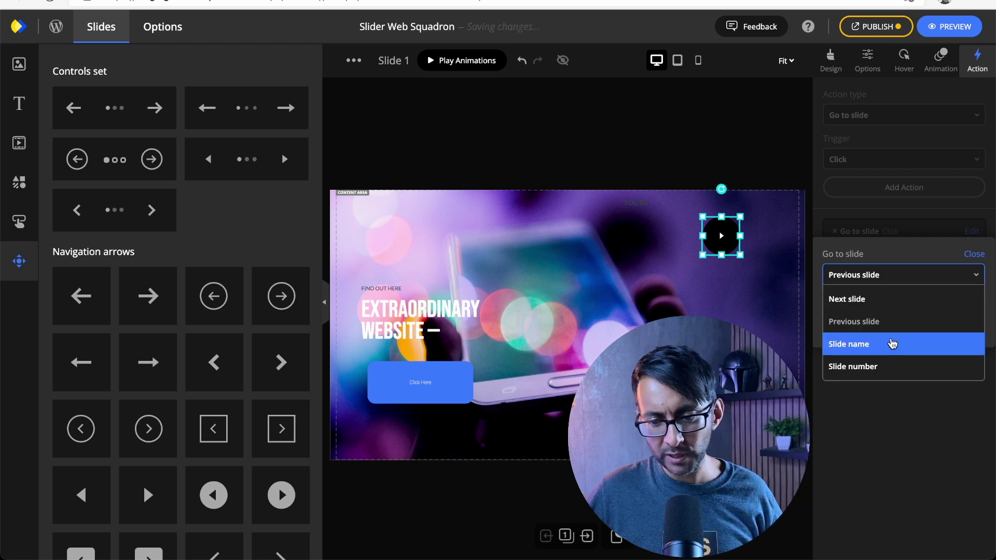
click(892, 343)
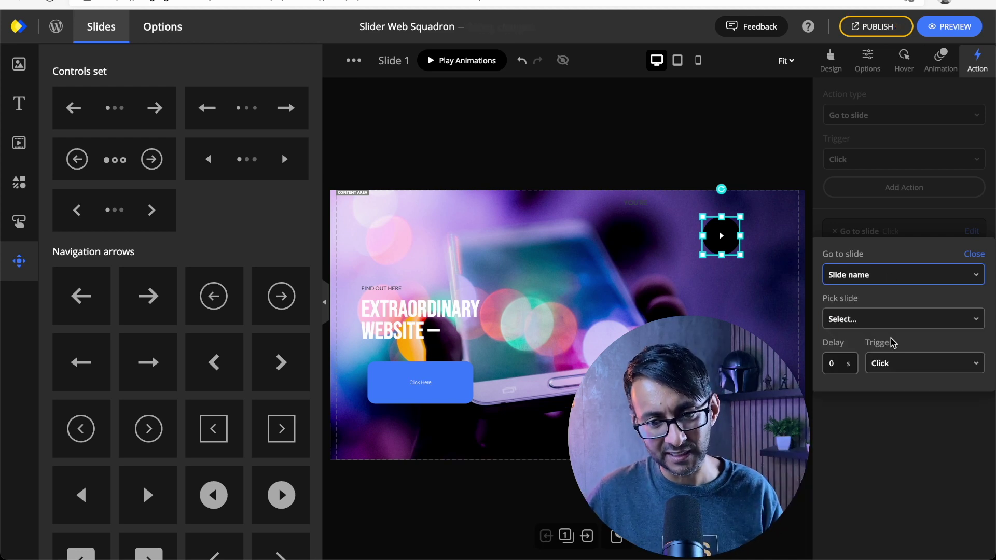
click(381, 439)
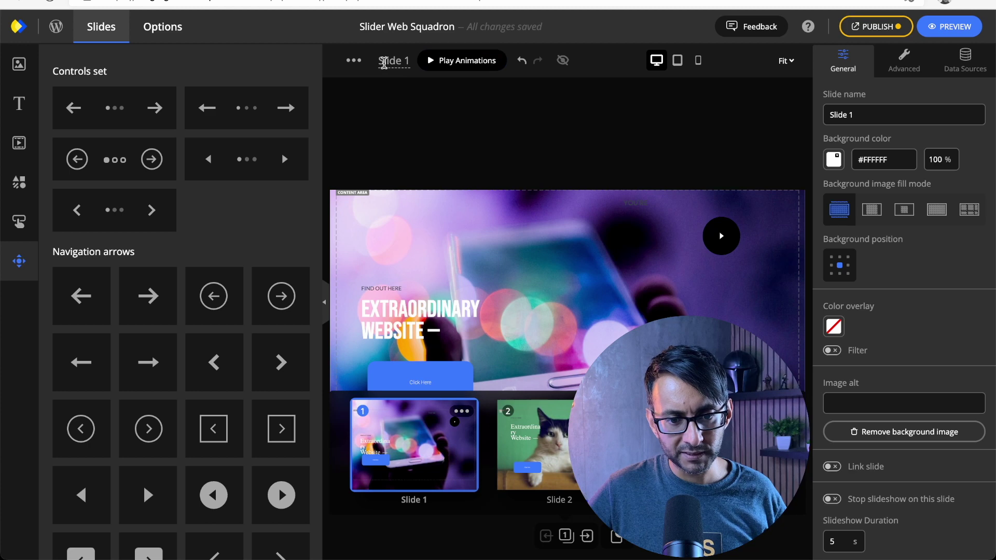
Duplicate Slide 2 as Slide 3, rename it 'offer', and return to Slide 1.
drag(383, 62, 423, 65)
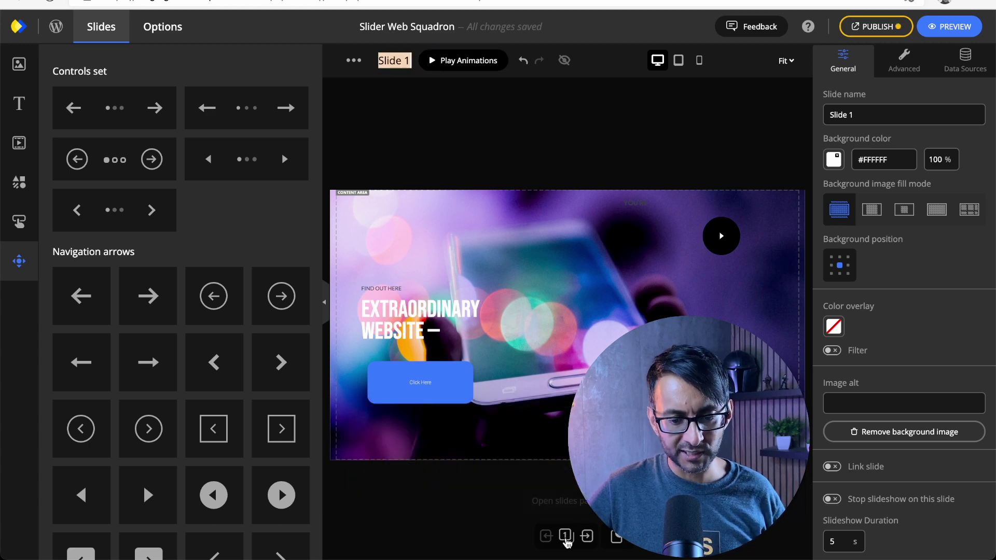
click(566, 536)
click(563, 464)
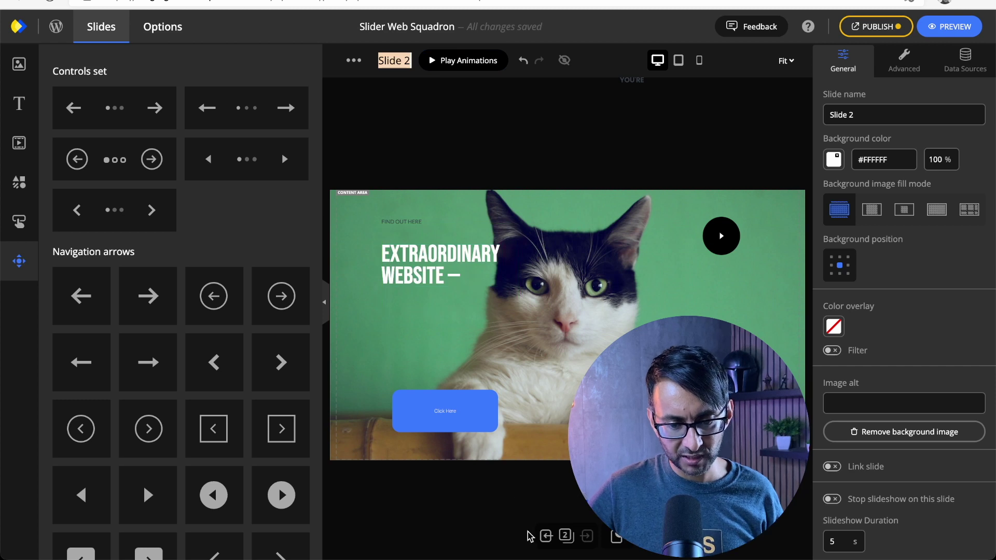
click(566, 535)
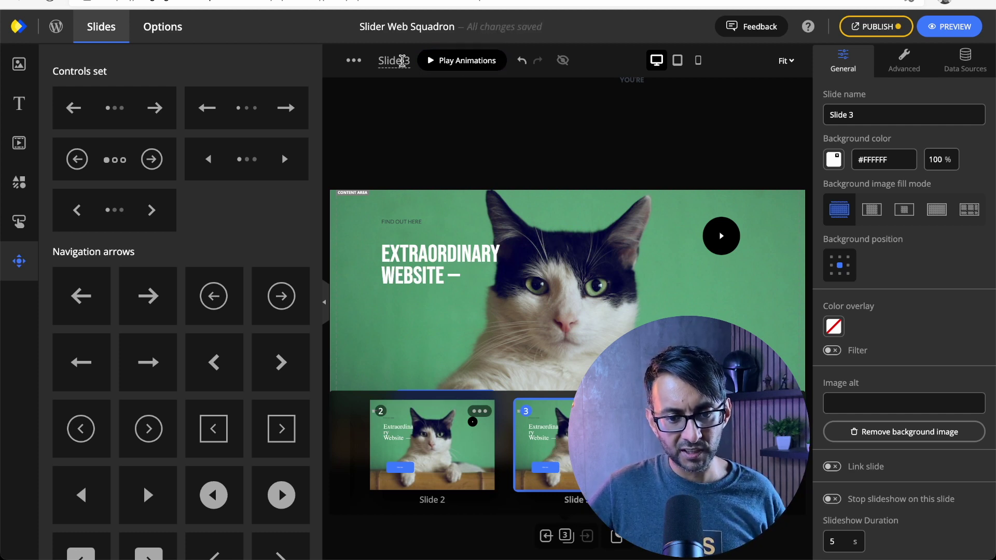
click(404, 61)
text(offer)
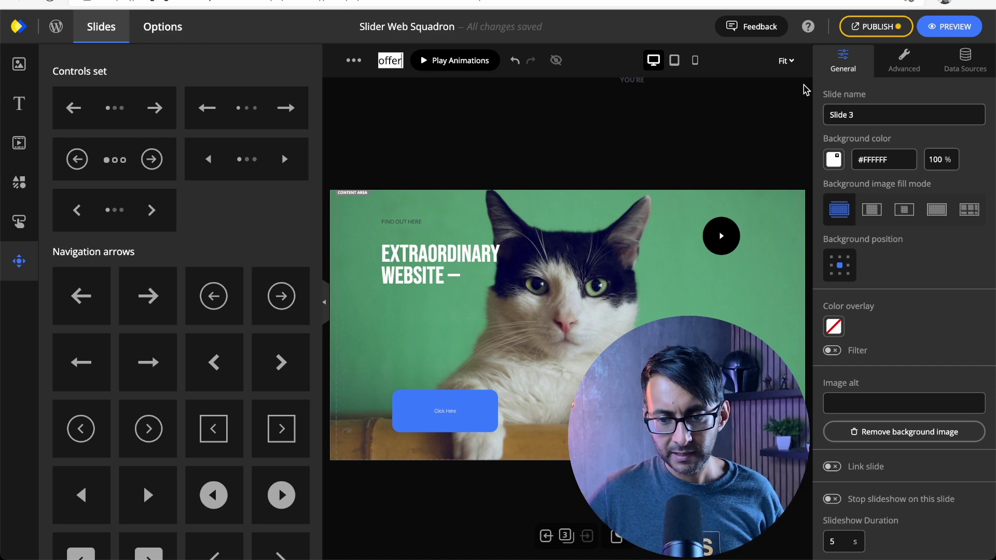
click(547, 536)
Set Slide 1's arrow Go to slide target to the 'offer' slide, then preview the slider.
click(547, 536)
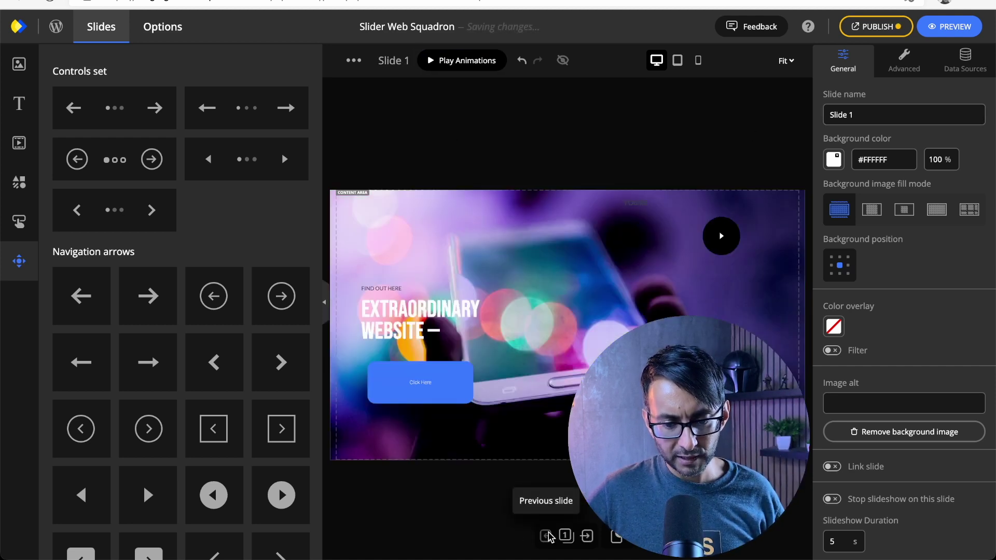
click(723, 239)
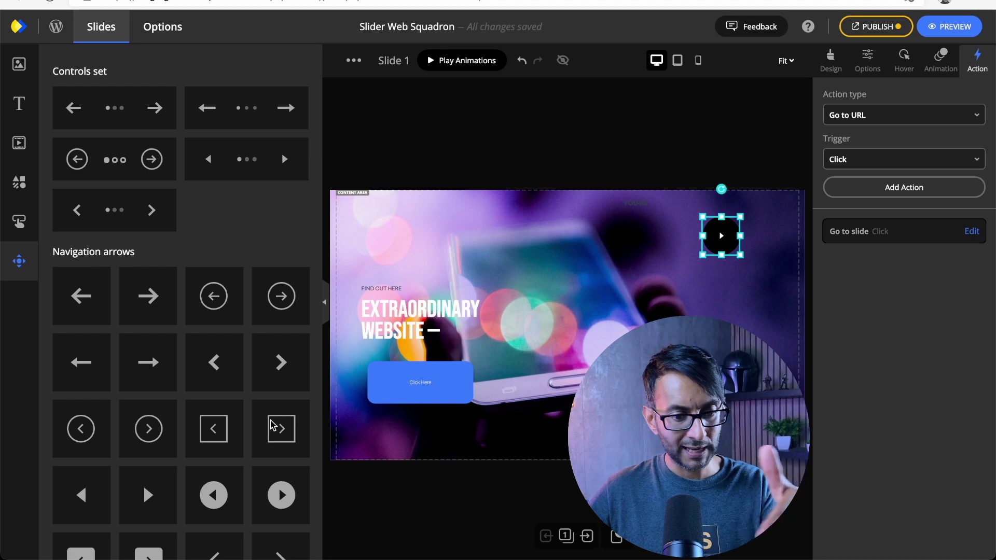
scroll(223, 418, down, 10)
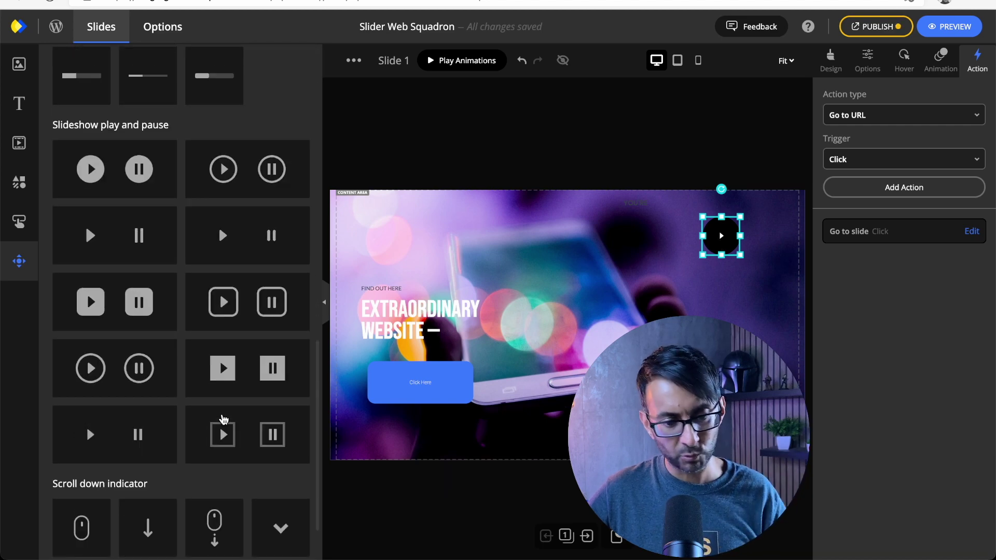
scroll(223, 419, down, 3)
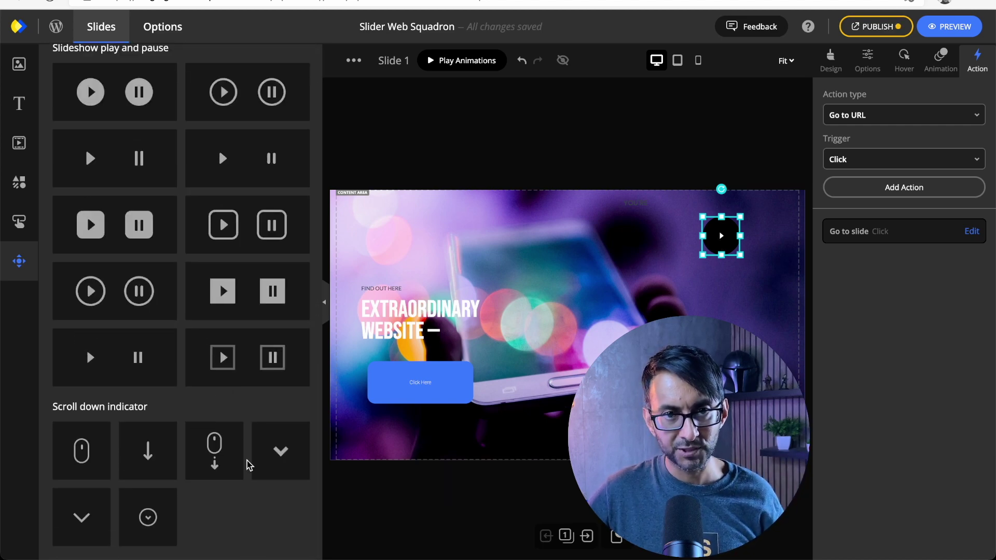
scroll(269, 420, up, 12)
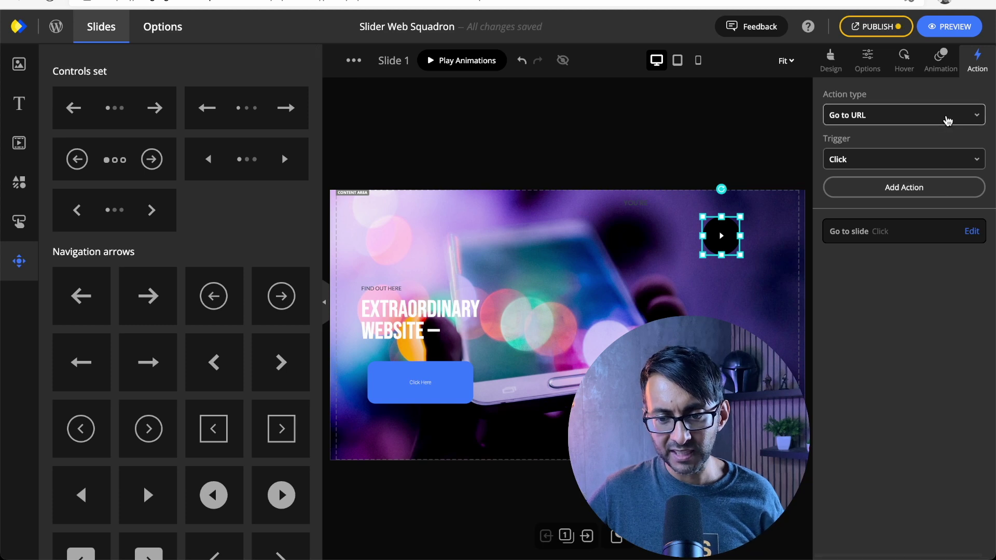
click(972, 232)
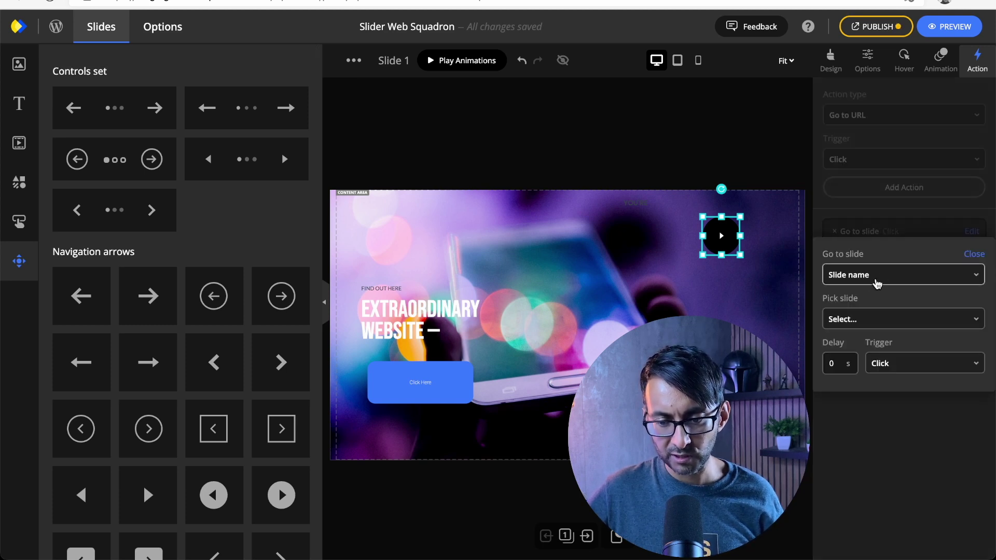
click(862, 319)
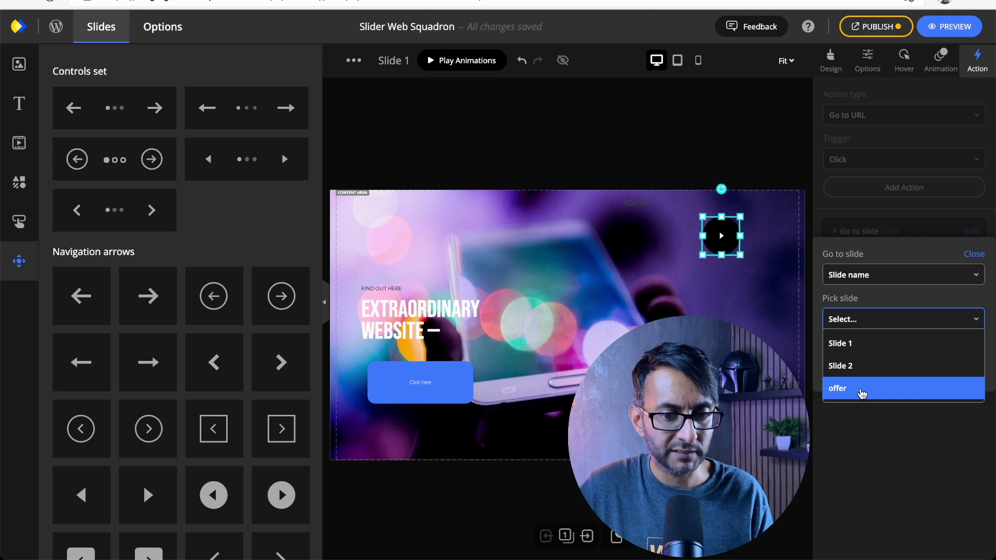
click(862, 393)
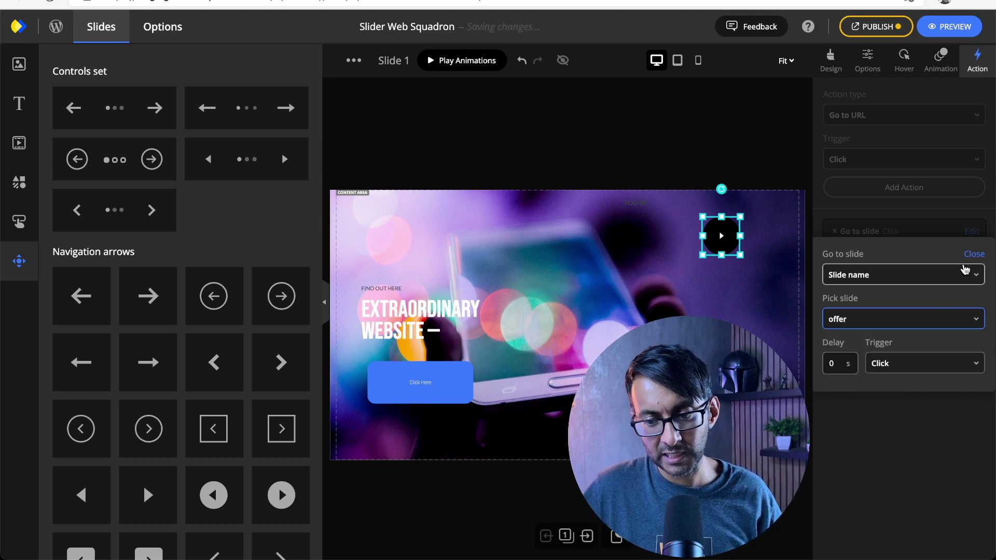
click(974, 254)
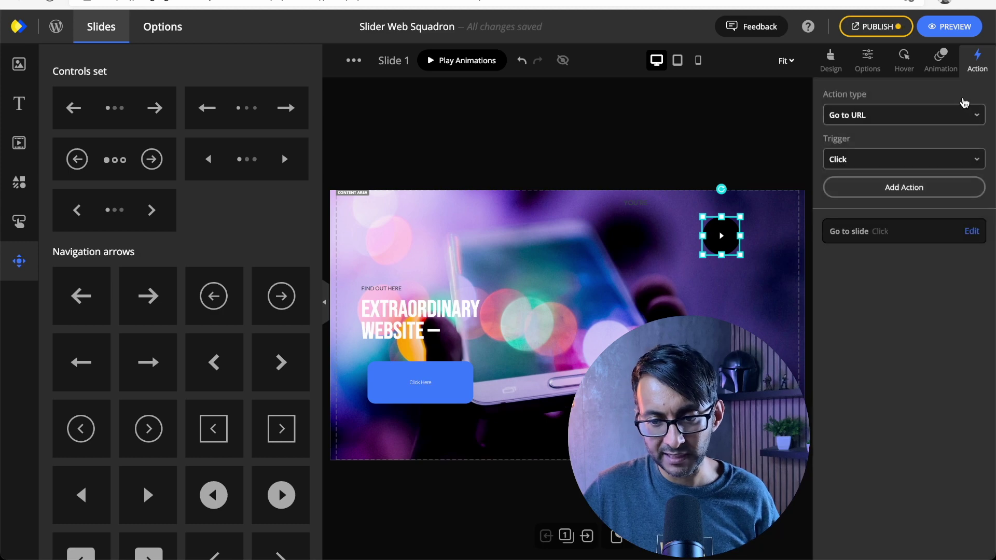
click(949, 27)
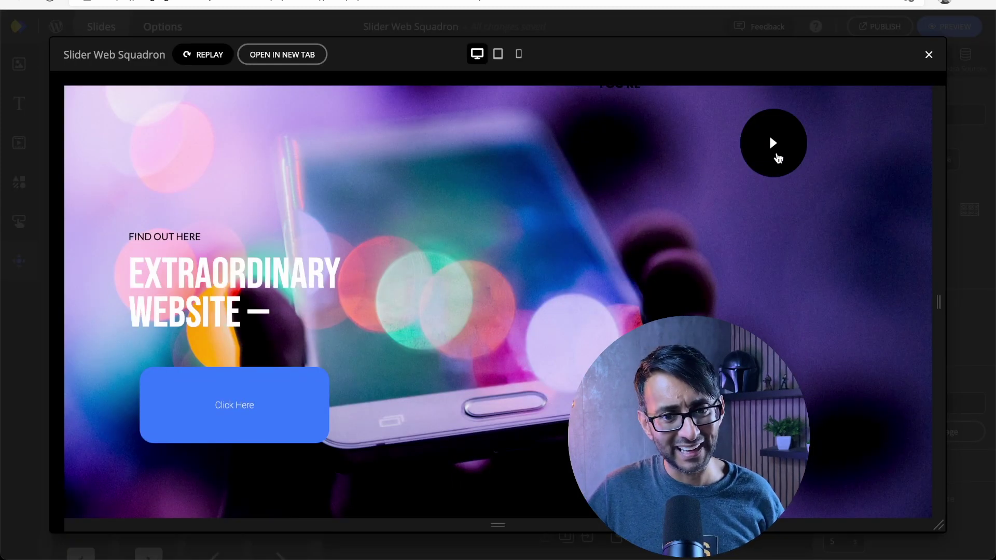
Confirm in the full preview that the arrow jumps to the cat 'Offer' slide, then open the publish panel.
click(779, 158)
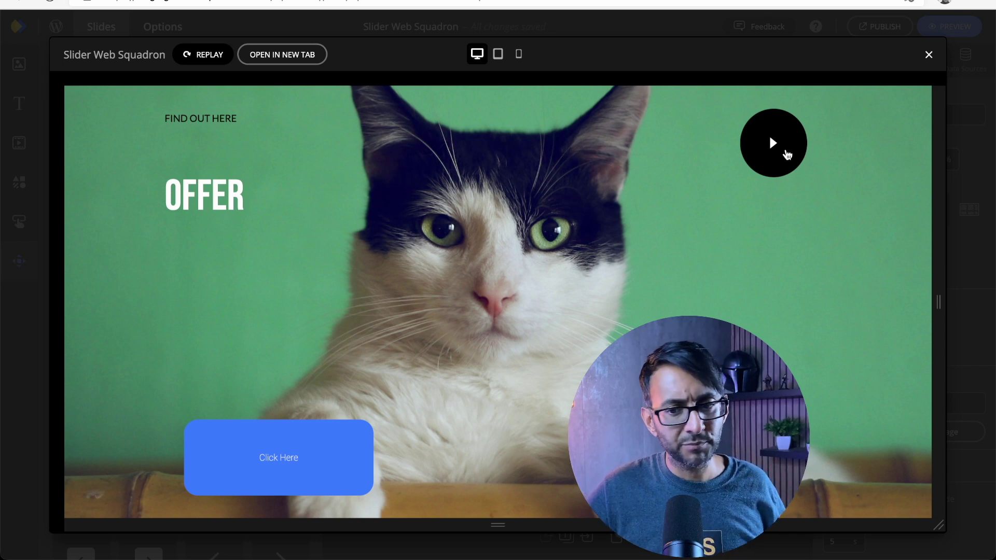
key(Escape)
click(877, 27)
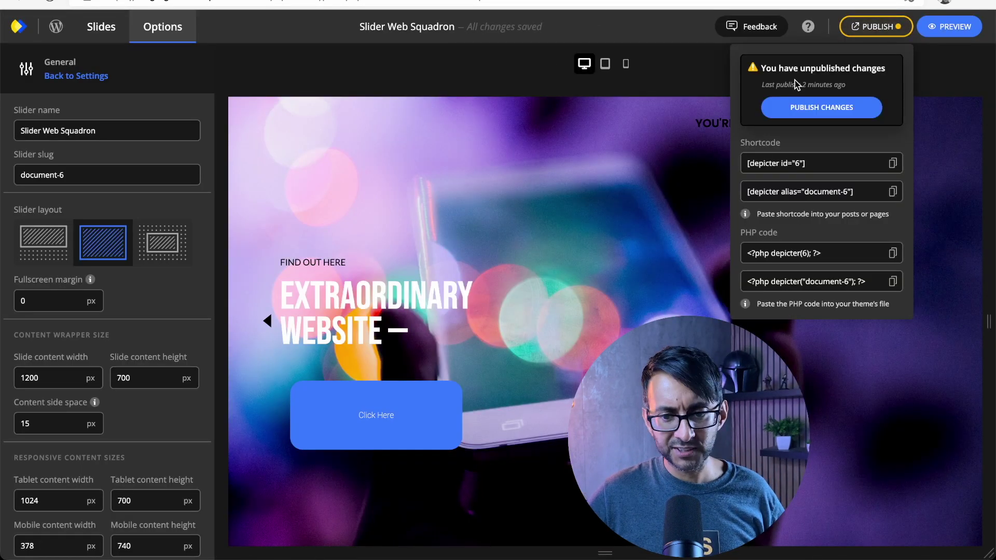
Publish the Web Squadron slider changes, then reopen it and select its [depicter id="6"] shortcode.
click(820, 107)
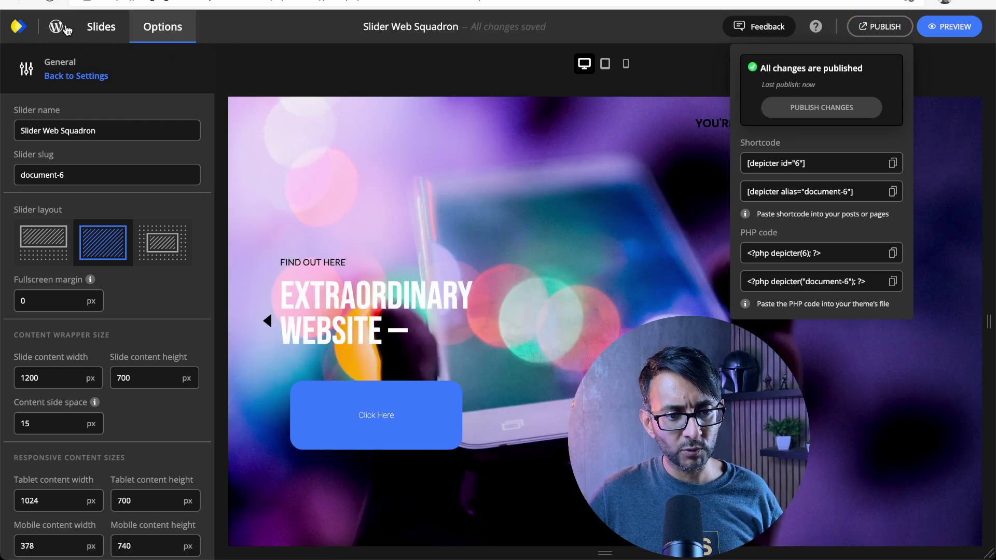
click(67, 29)
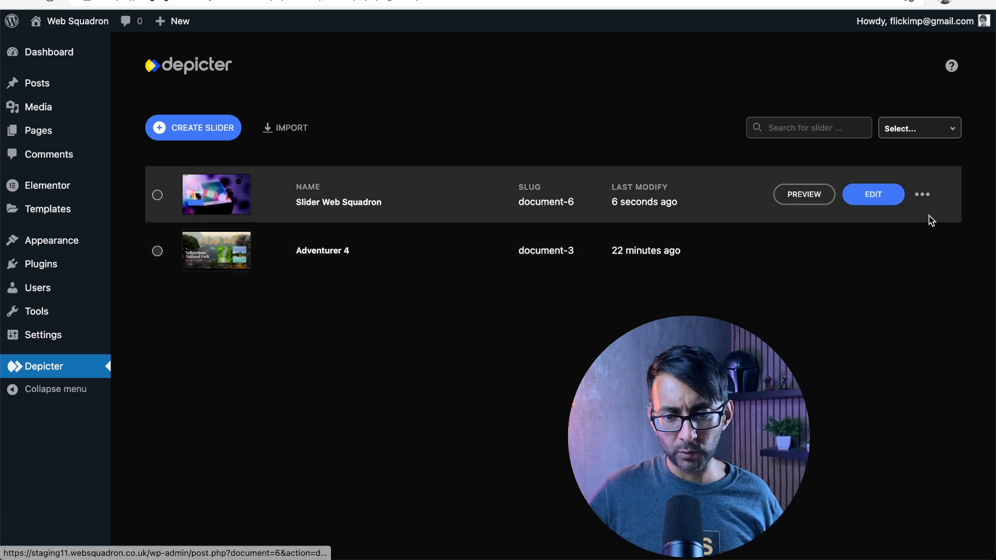
click(888, 196)
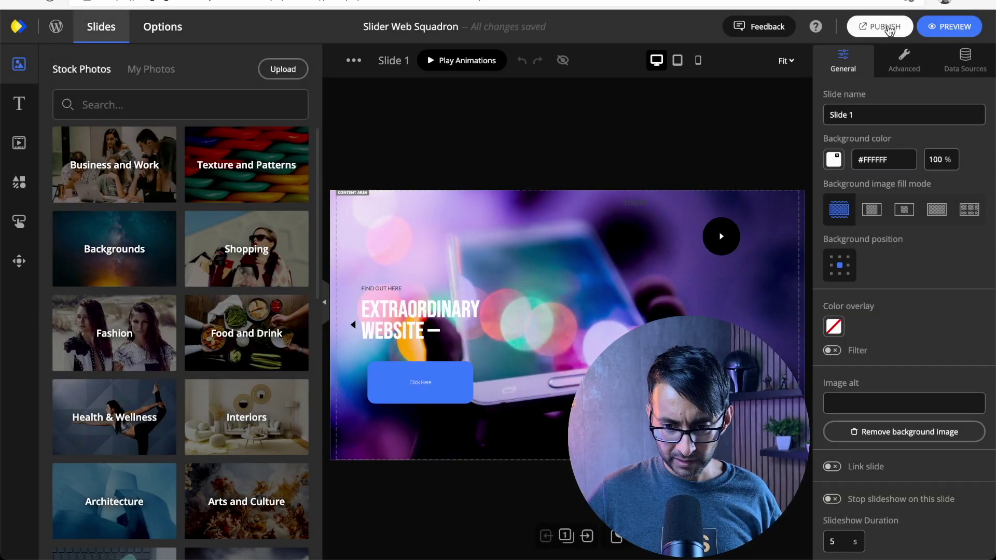
click(888, 30)
drag(874, 163, 736, 164)
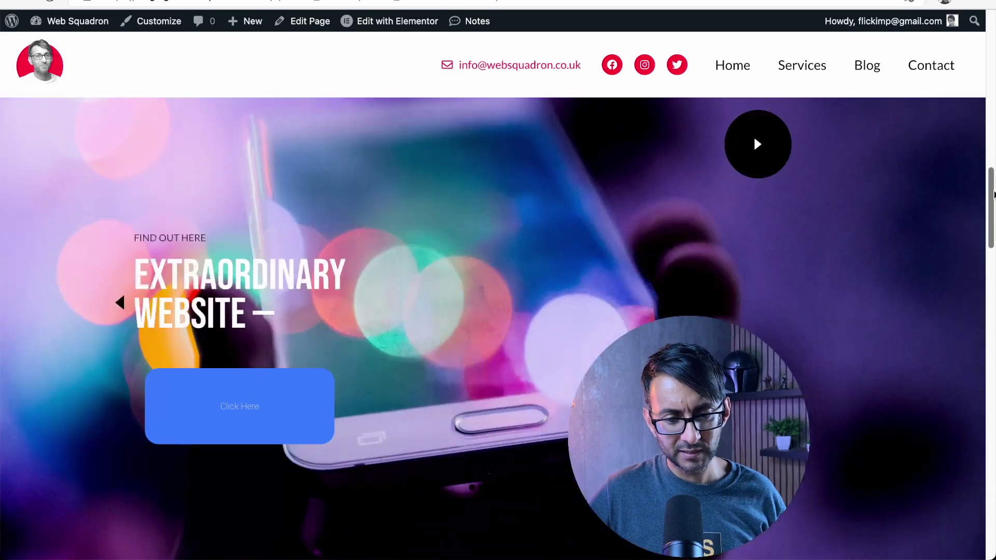
Scroll the Web Squadron homepage down to the Yellowstone slider, then switch to the Depicter templates gallery.
scroll(716, 240, down, 5)
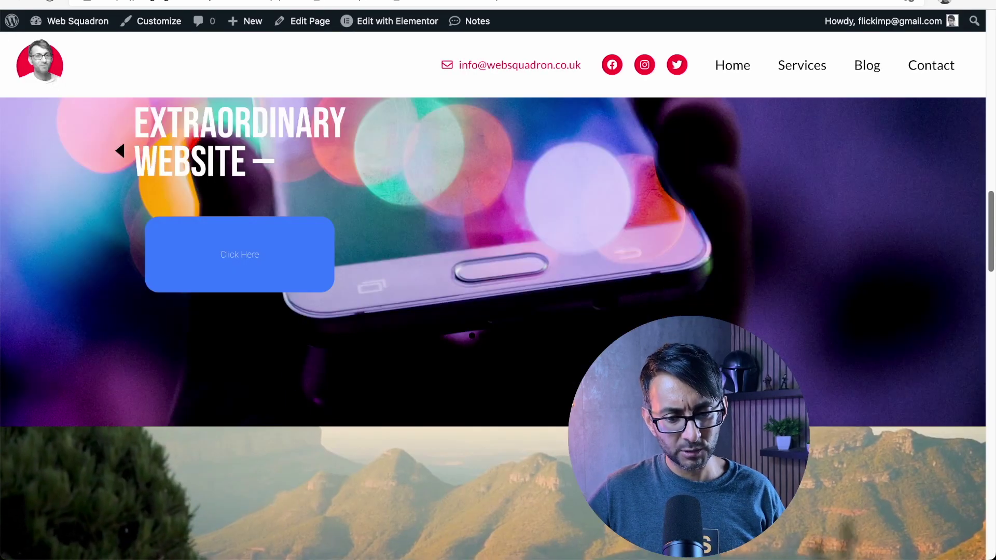
scroll(695, 270, down, 8)
scroll(691, 287, up, 4)
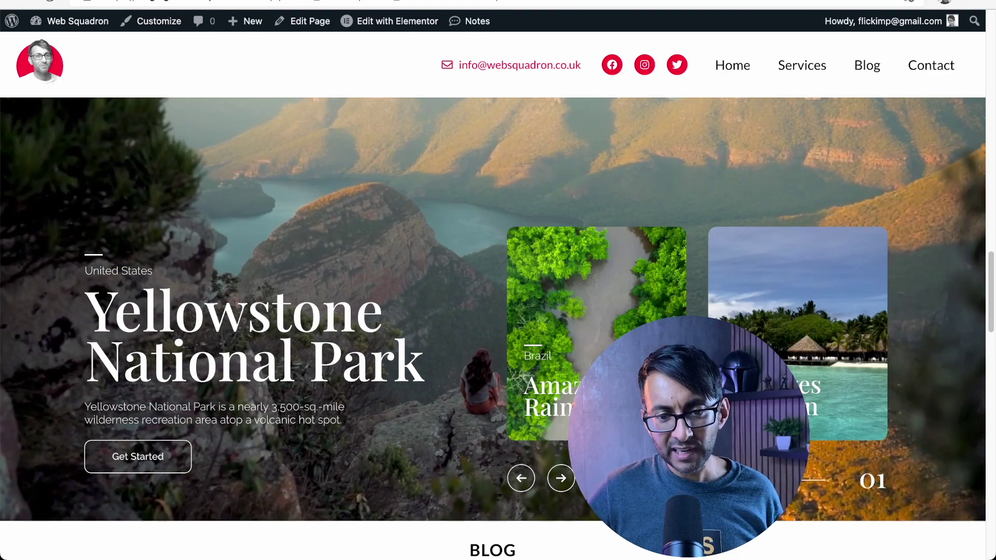
click(567, 1)
scroll(446, 259, down, 6)
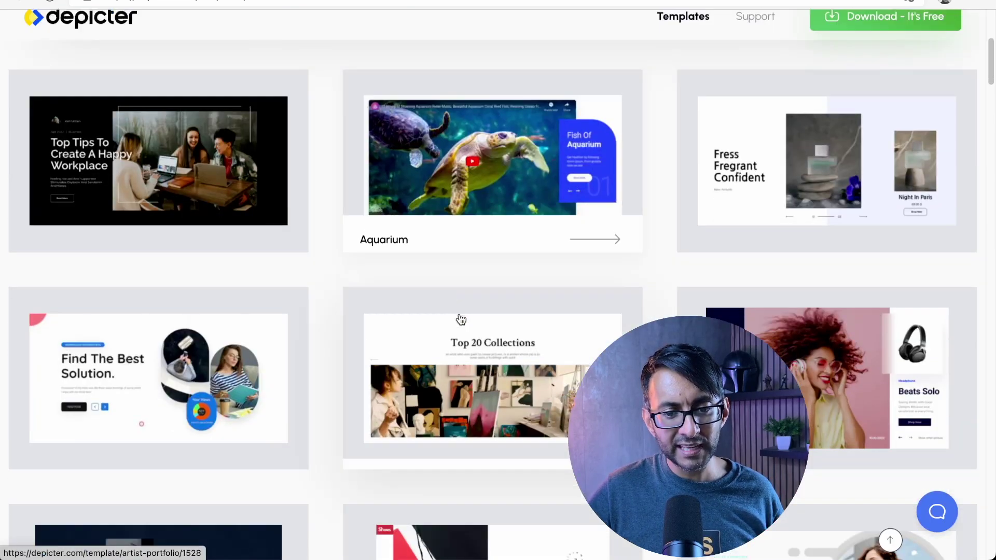
Scroll through the depicter.com templates gallery to browse its slider designs.
scroll(461, 320, up, 6)
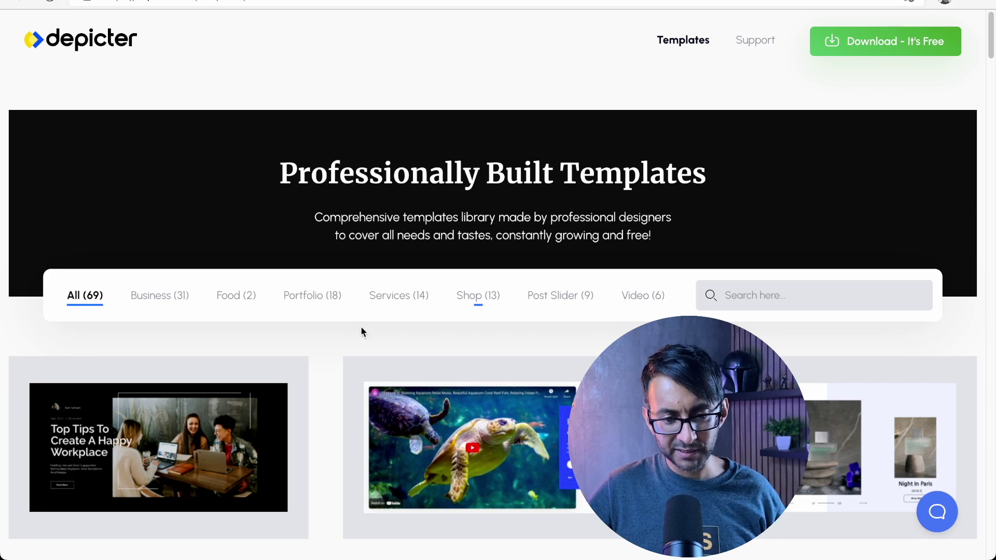
scroll(363, 329, down, 10)
scroll(351, 339, down, 12)
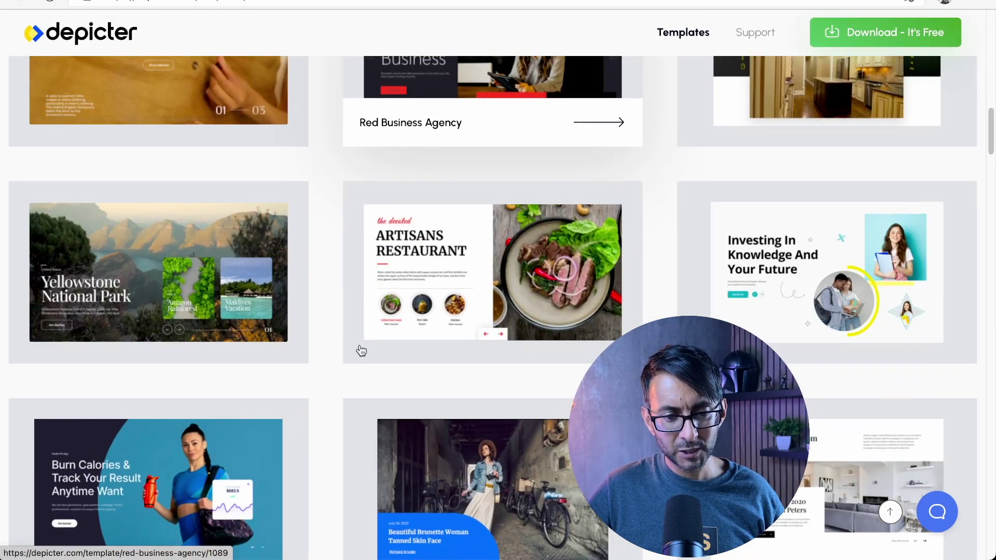
scroll(361, 351, down, 7)
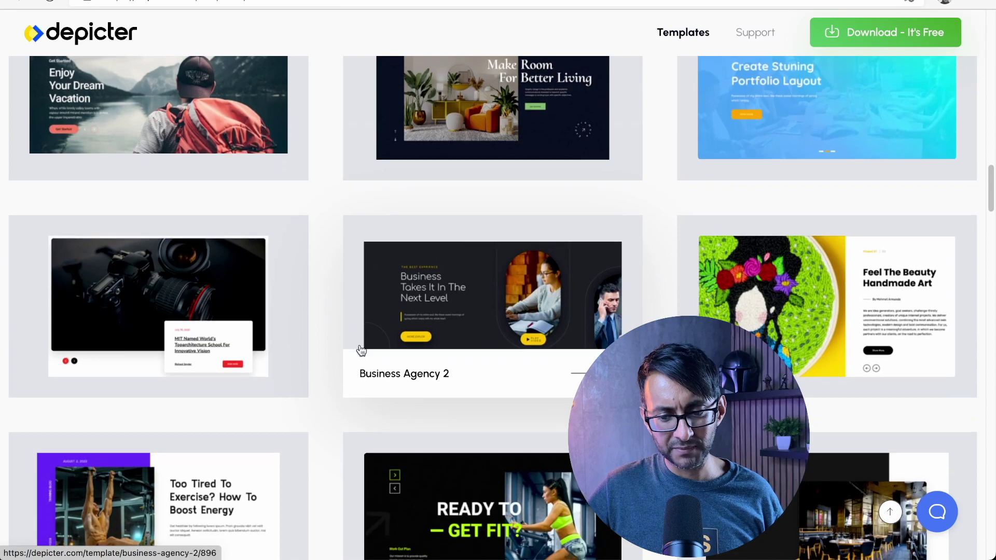
scroll(362, 351, down, 4)
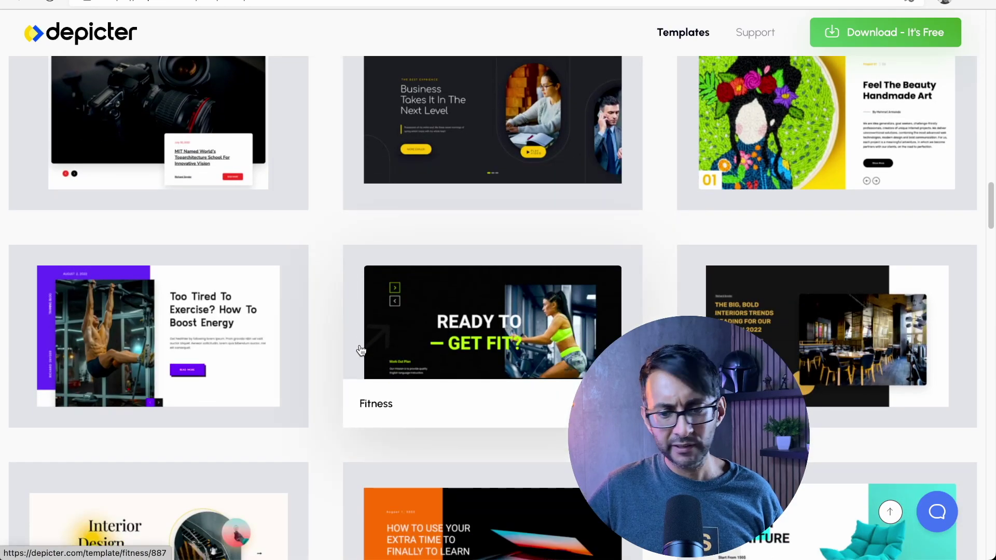
scroll(362, 351, down, 3)
scroll(362, 352, down, 1)
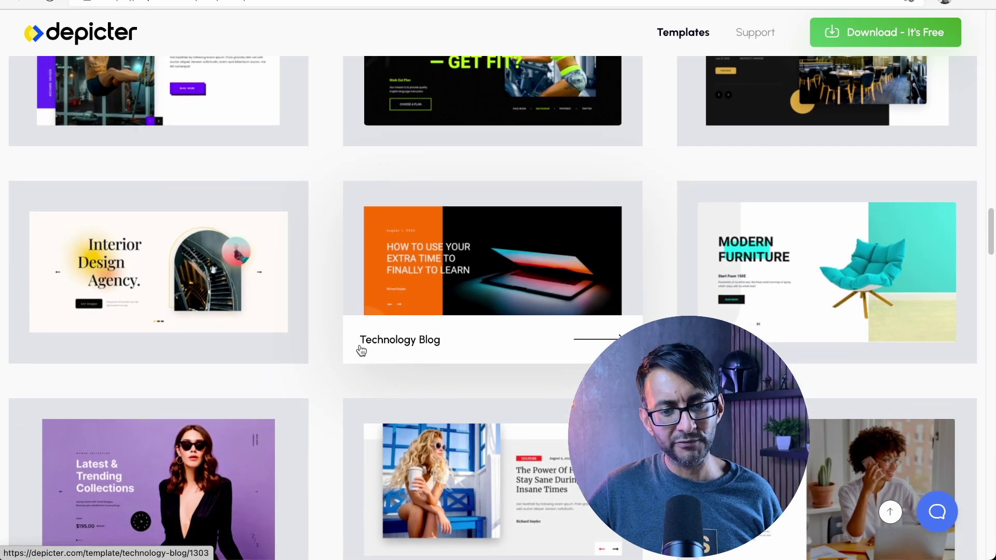
scroll(361, 351, up, 16)
scroll(362, 351, up, 15)
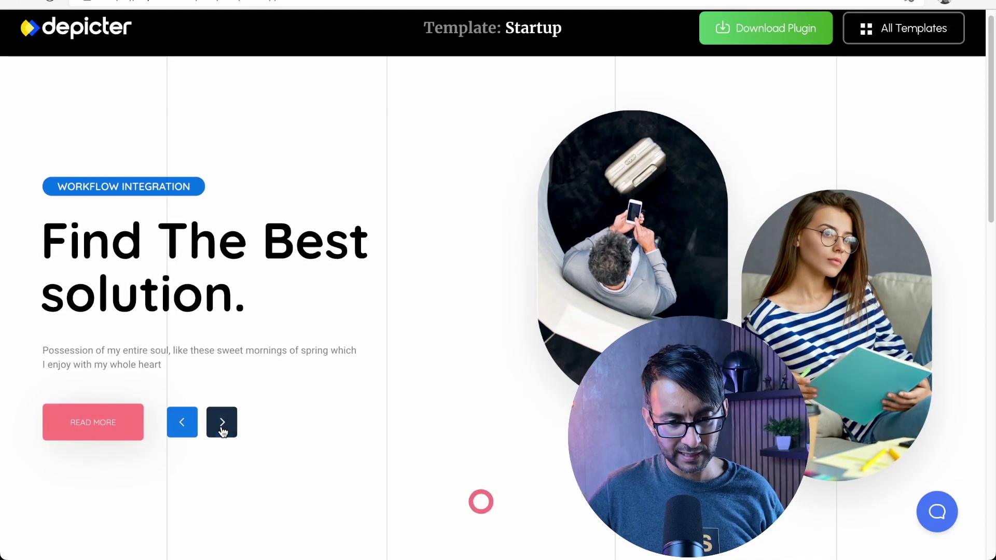
Advance the Startup template demo through three of its slides.
click(222, 423)
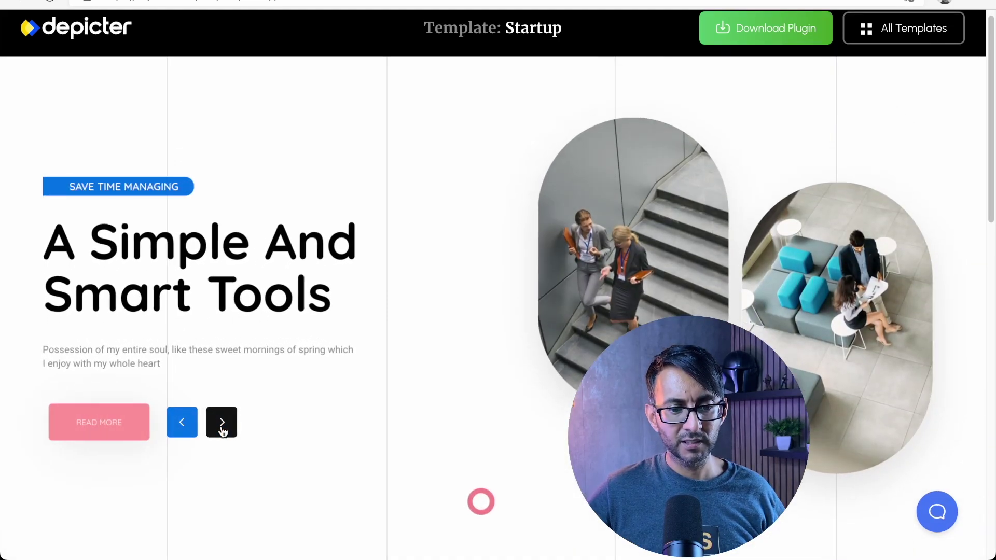
click(222, 426)
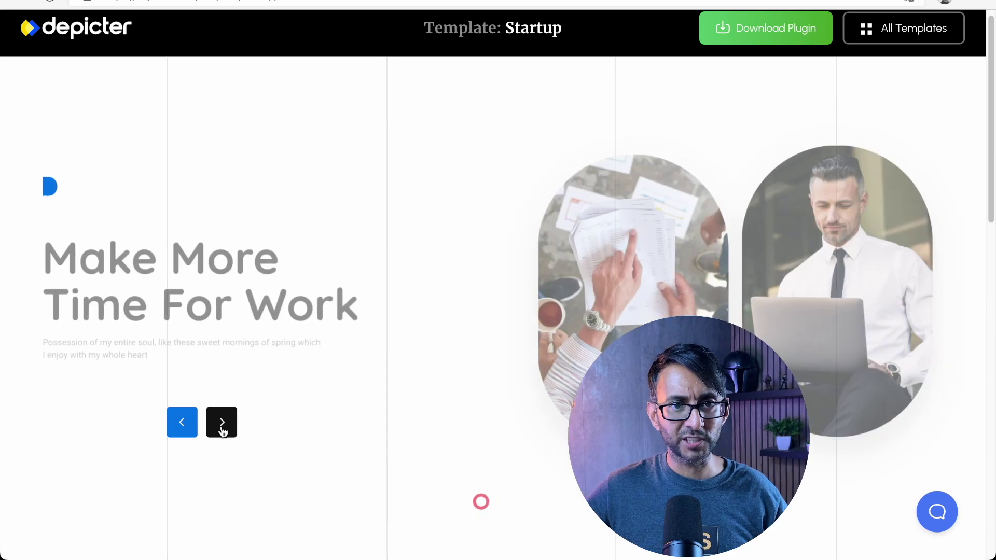
click(222, 425)
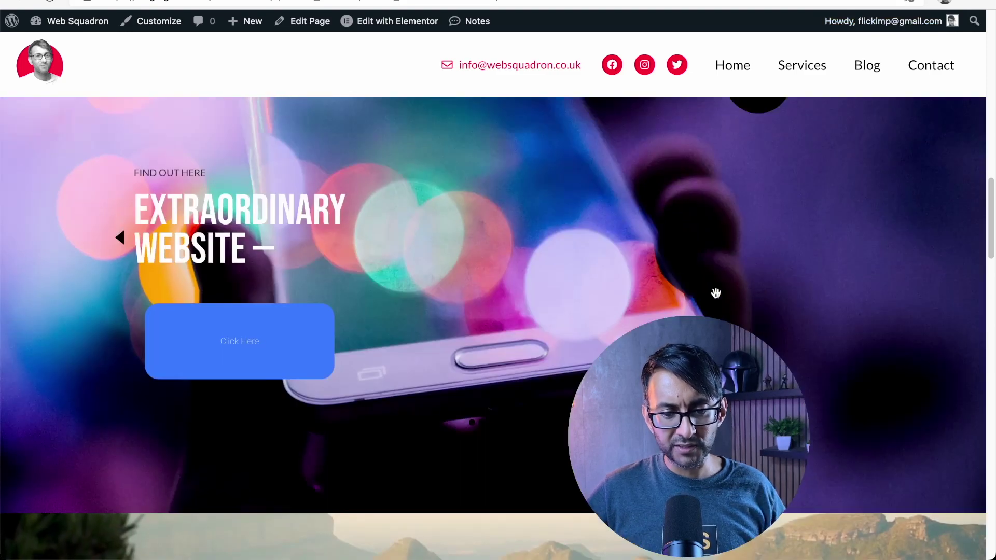
Jump the live Web Squadron slider straight to the OFFER cat slide using its next arrow.
scroll(710, 292, up, 1)
click(771, 244)
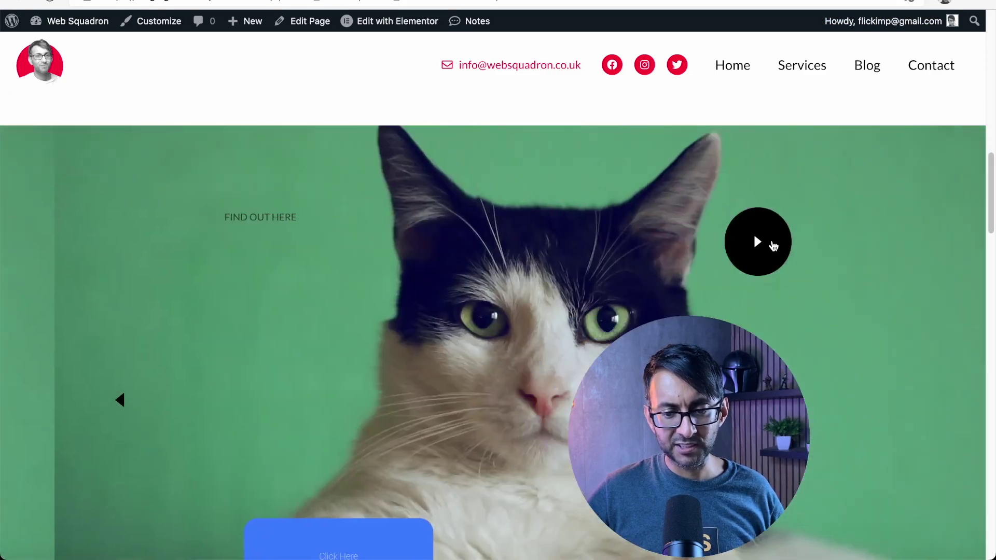
scroll(707, 289, up, 3)
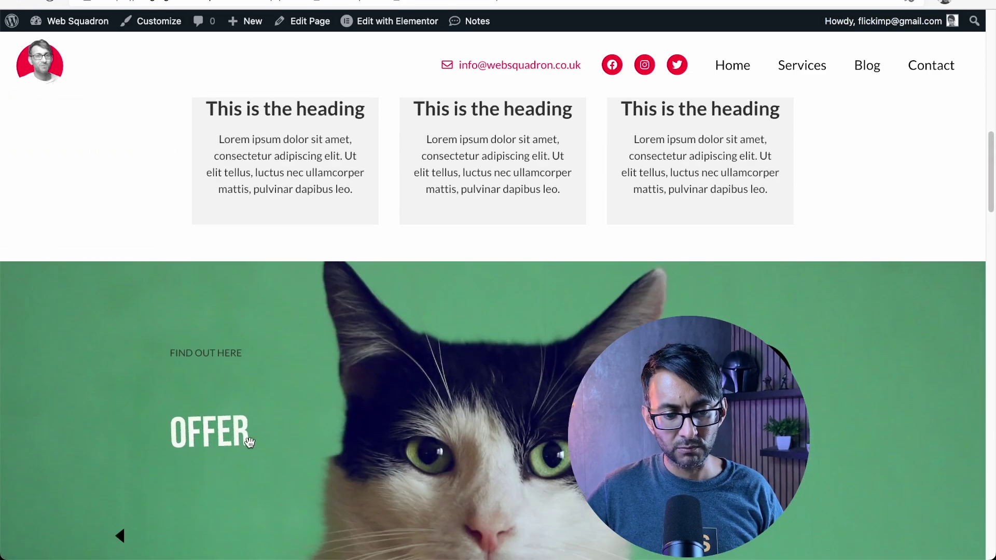
scroll(247, 419, down, 2)
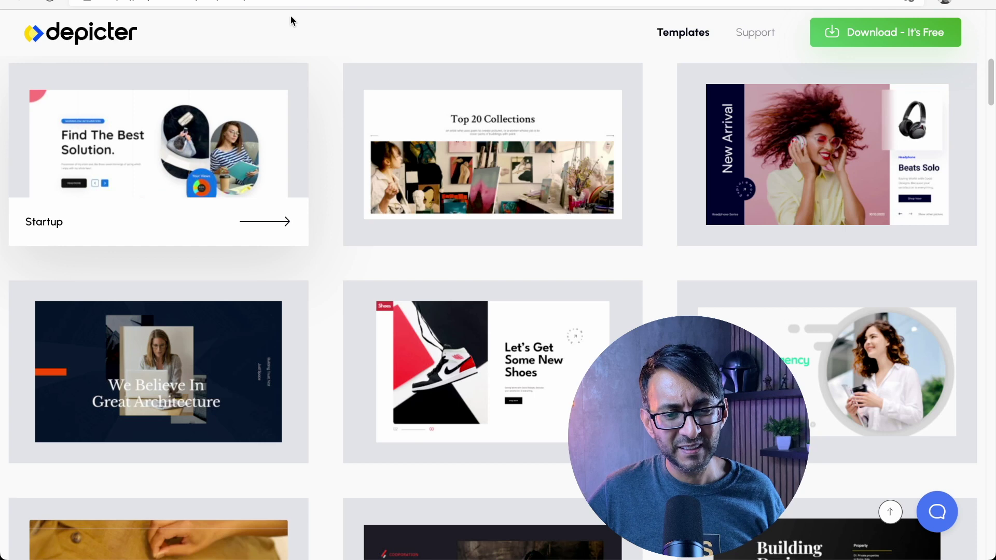
scroll(289, 31, up, 10)
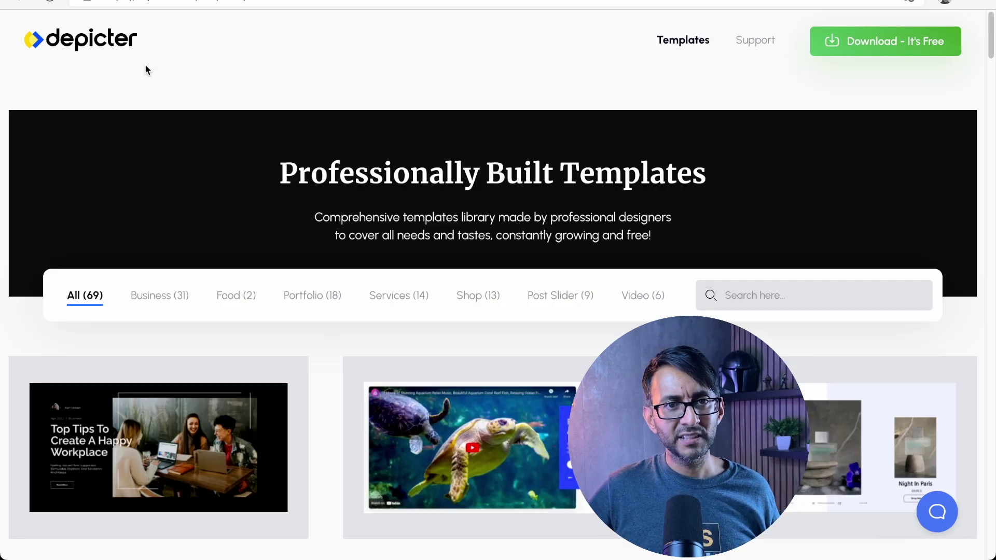